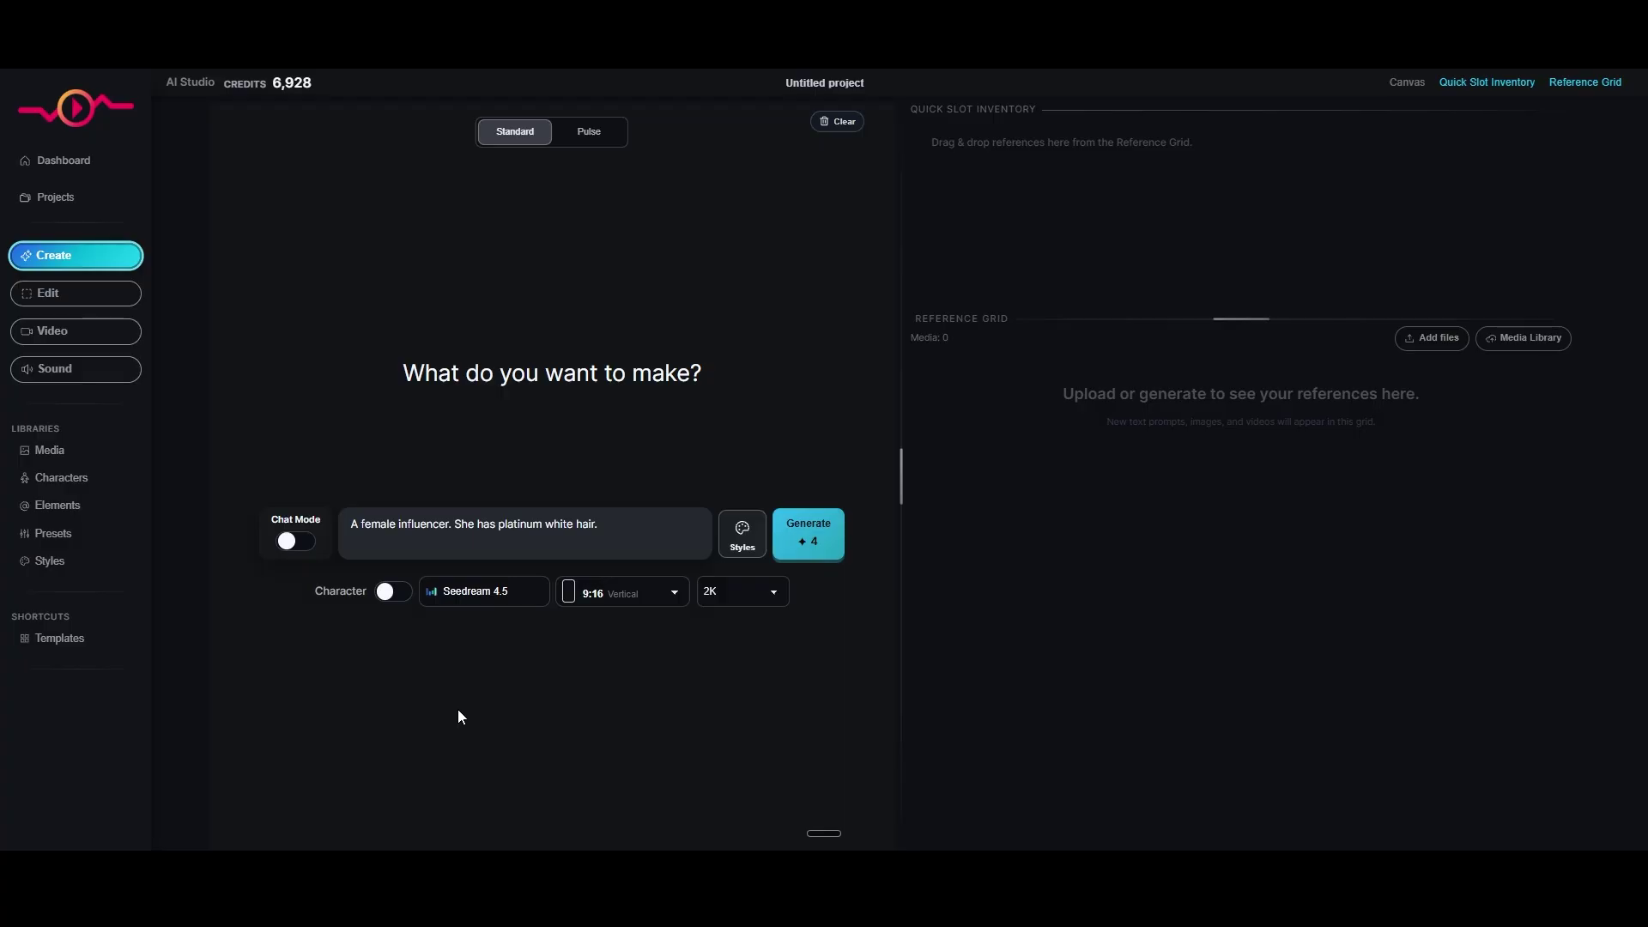
Generate images from the platinum-haired influencer prompt with the current Seedream 4.5 model and with GPT Image 2
click(820, 554)
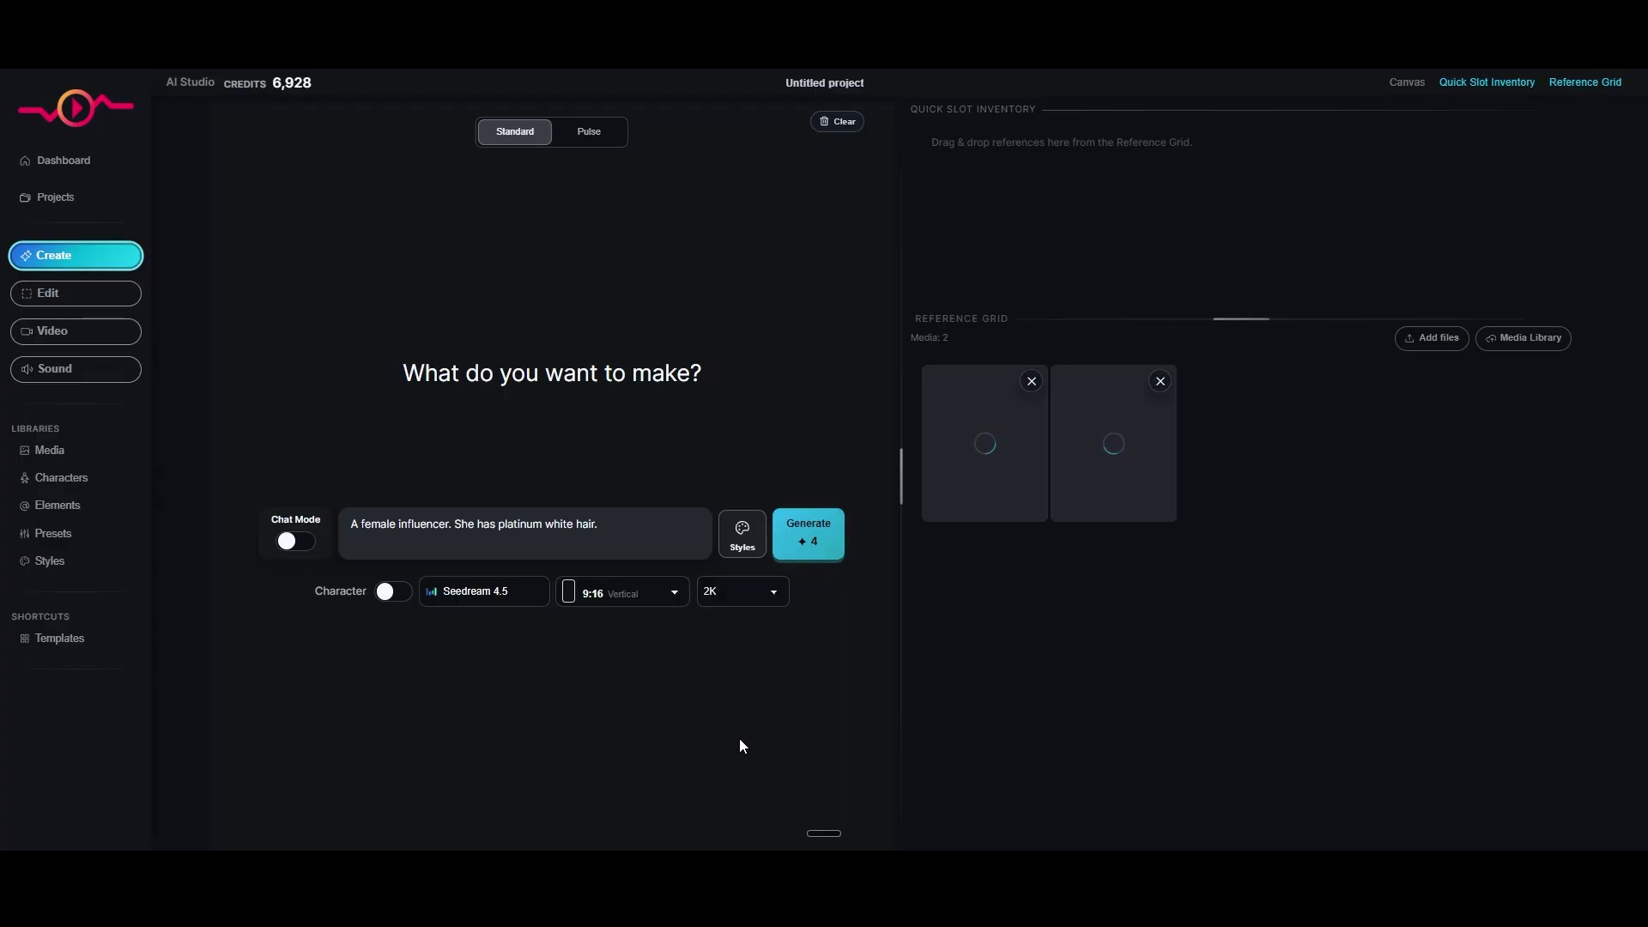
click(807, 544)
click(483, 591)
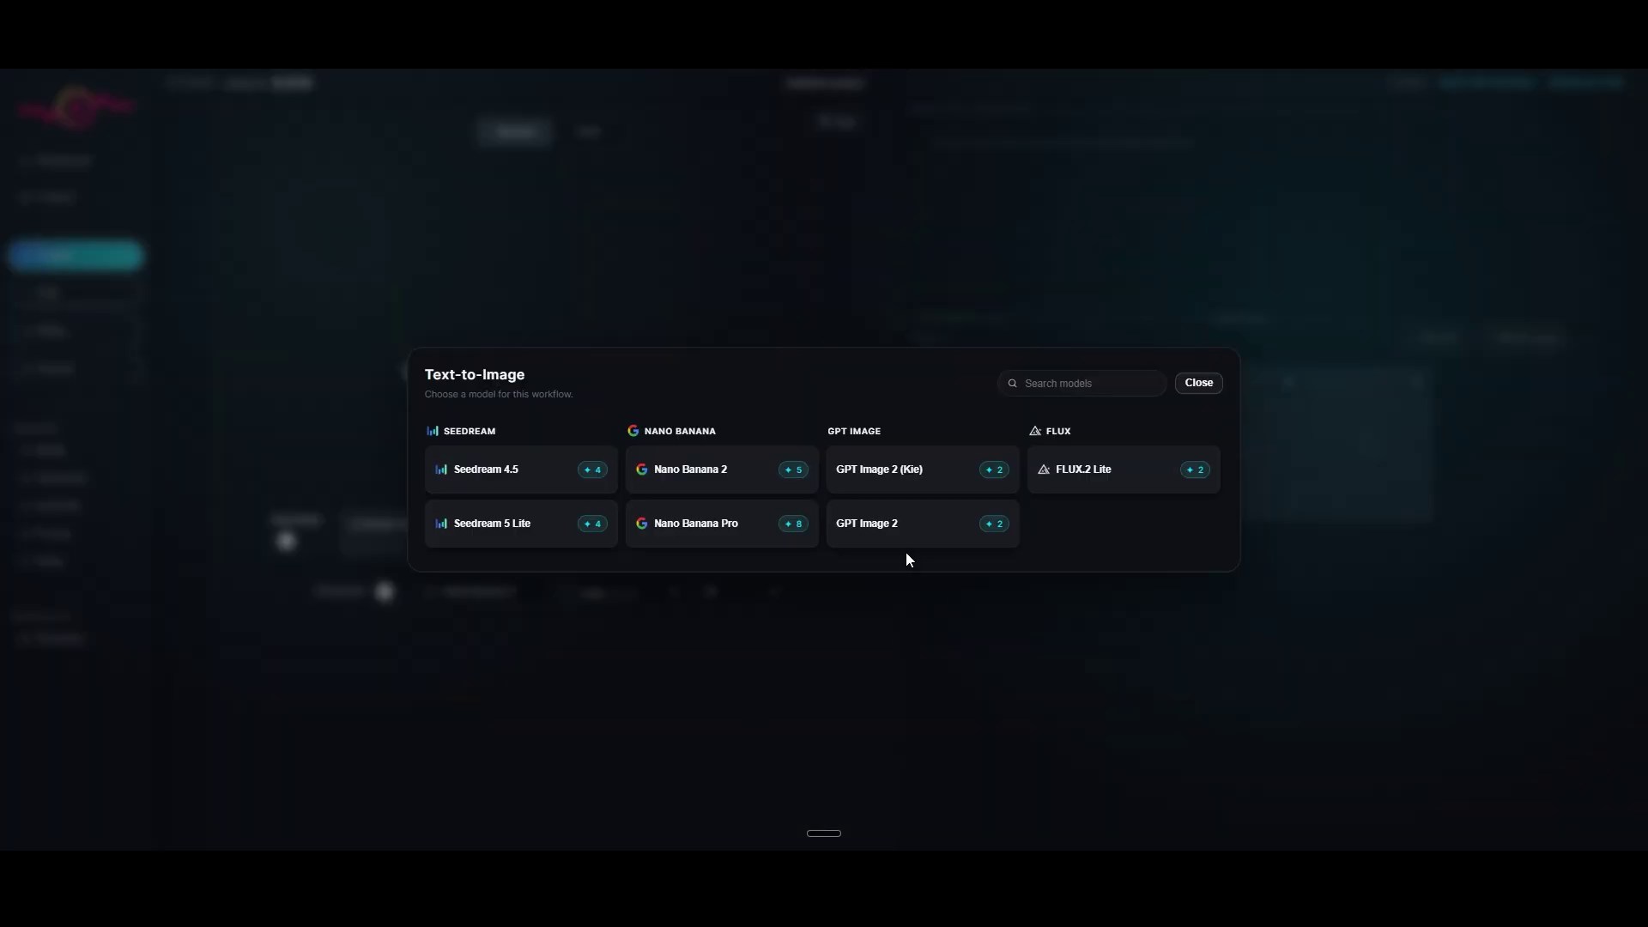
click(901, 545)
click(801, 541)
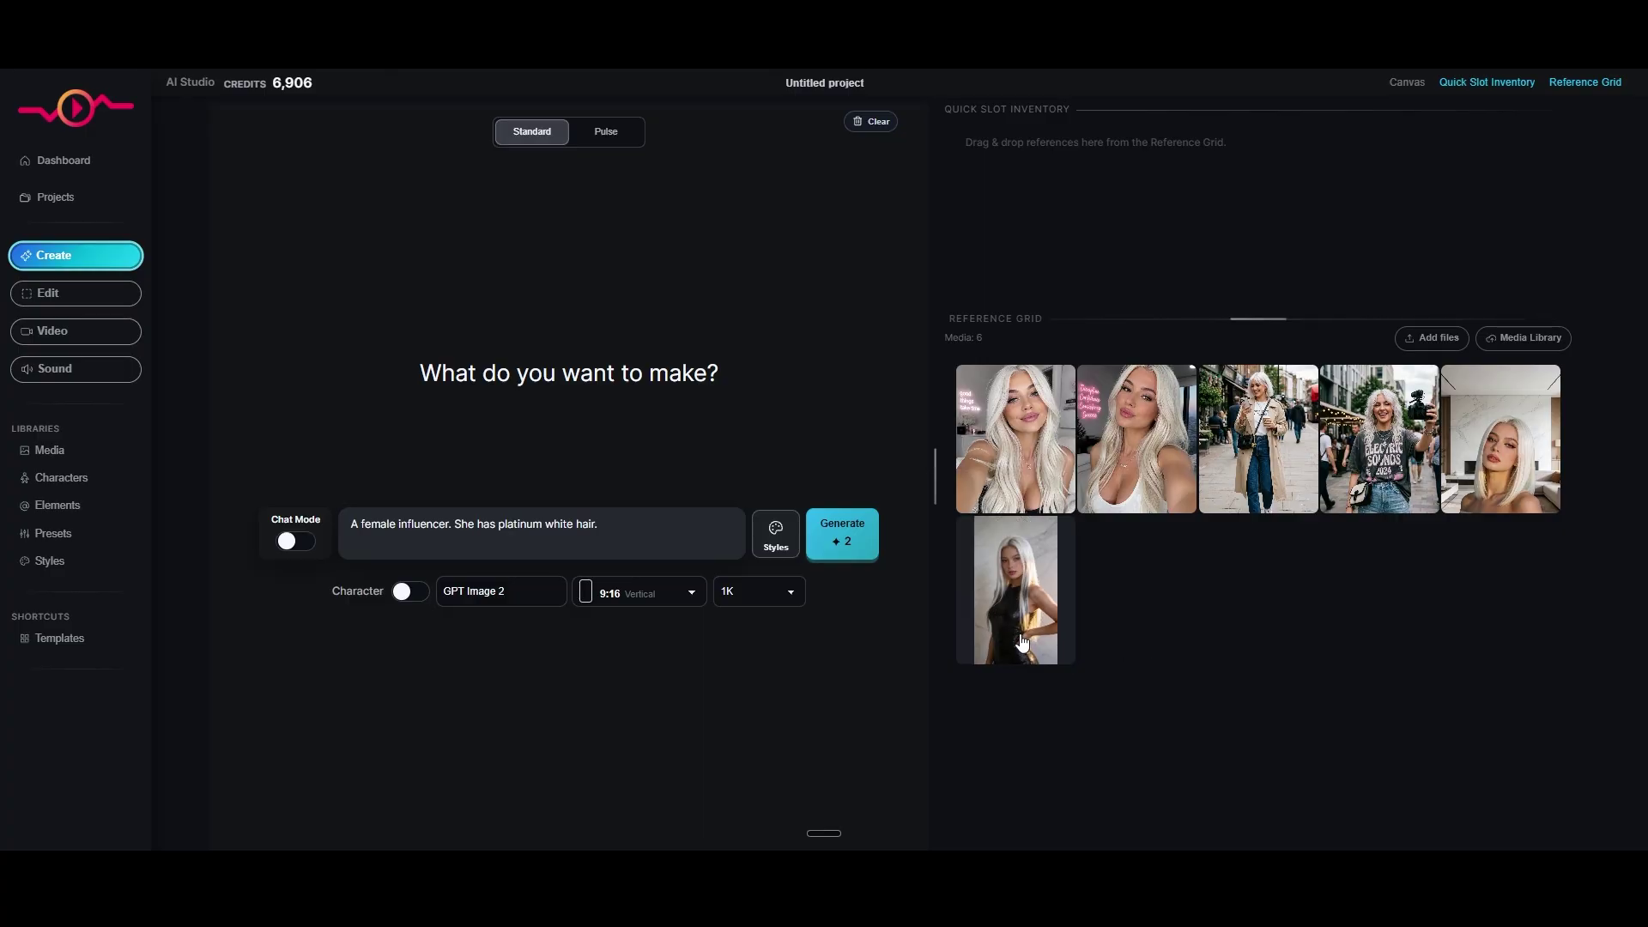
Examine the generated influencer images one by one at full size
click(1017, 637)
click(1390, 632)
click(1377, 440)
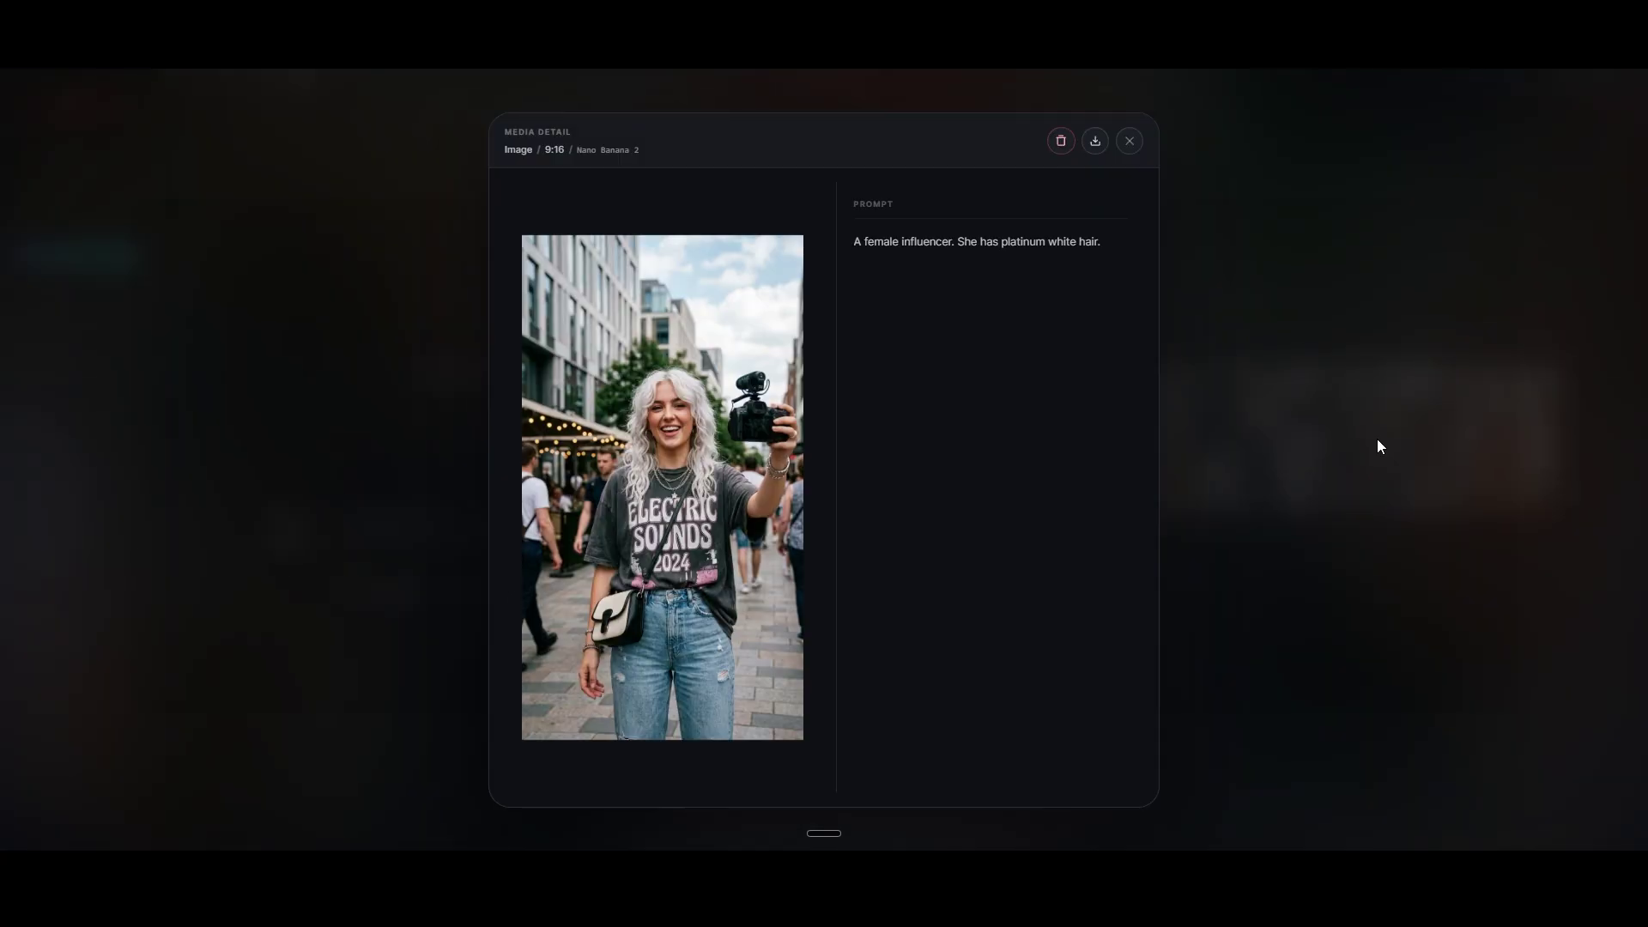
click(1376, 440)
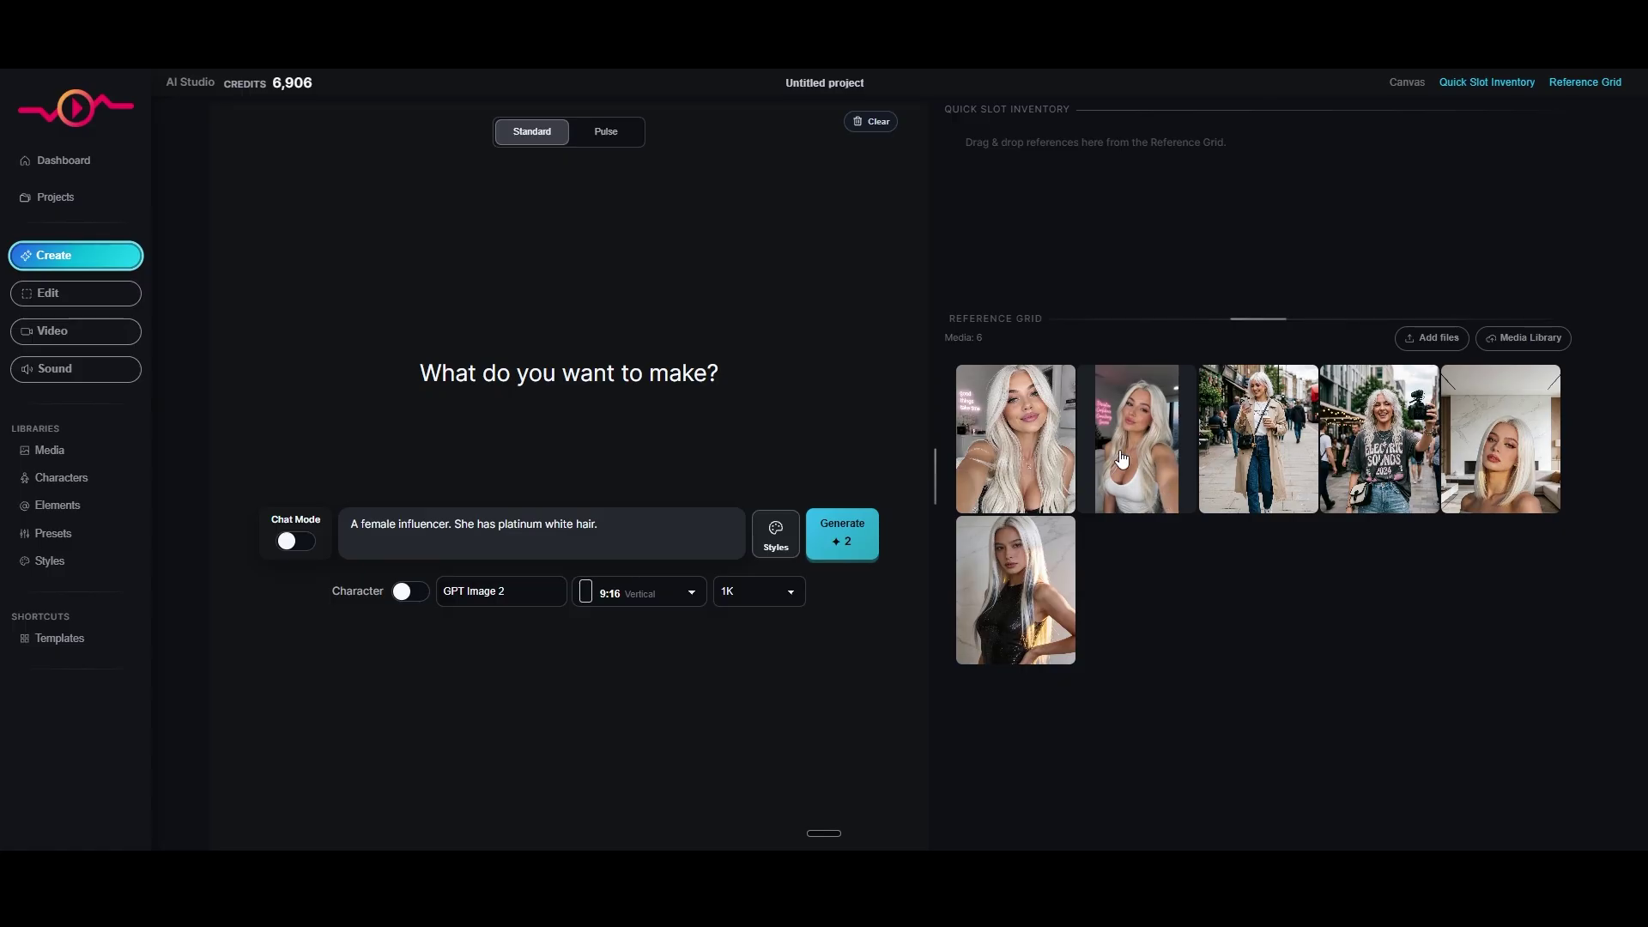
click(1032, 462)
click(1346, 633)
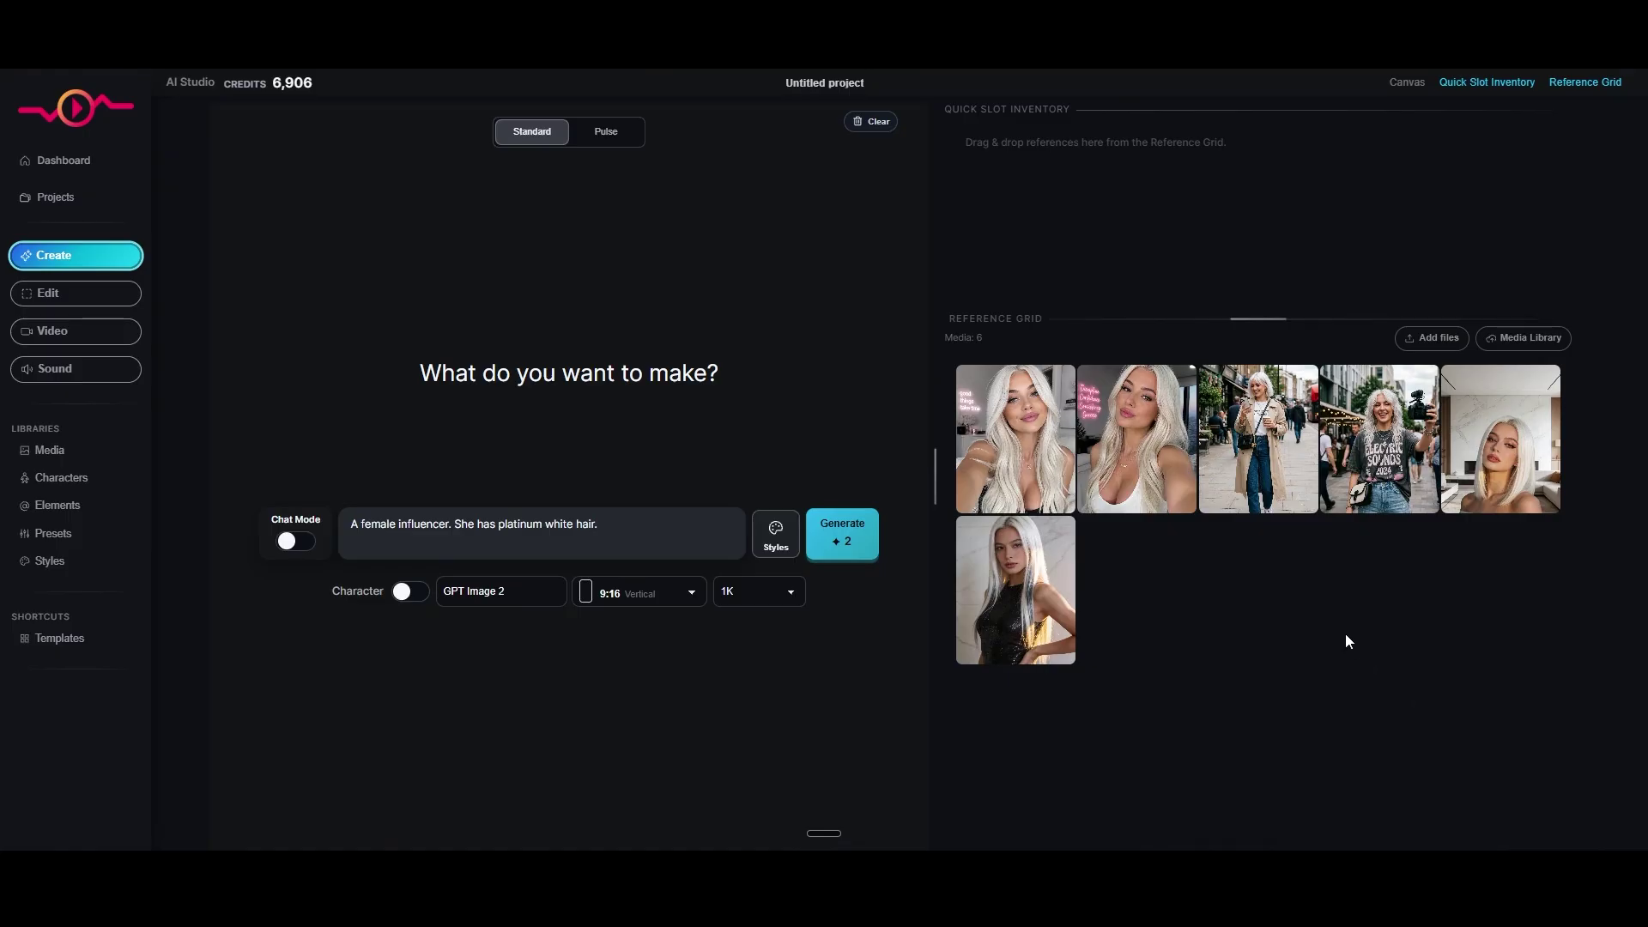
click(1115, 446)
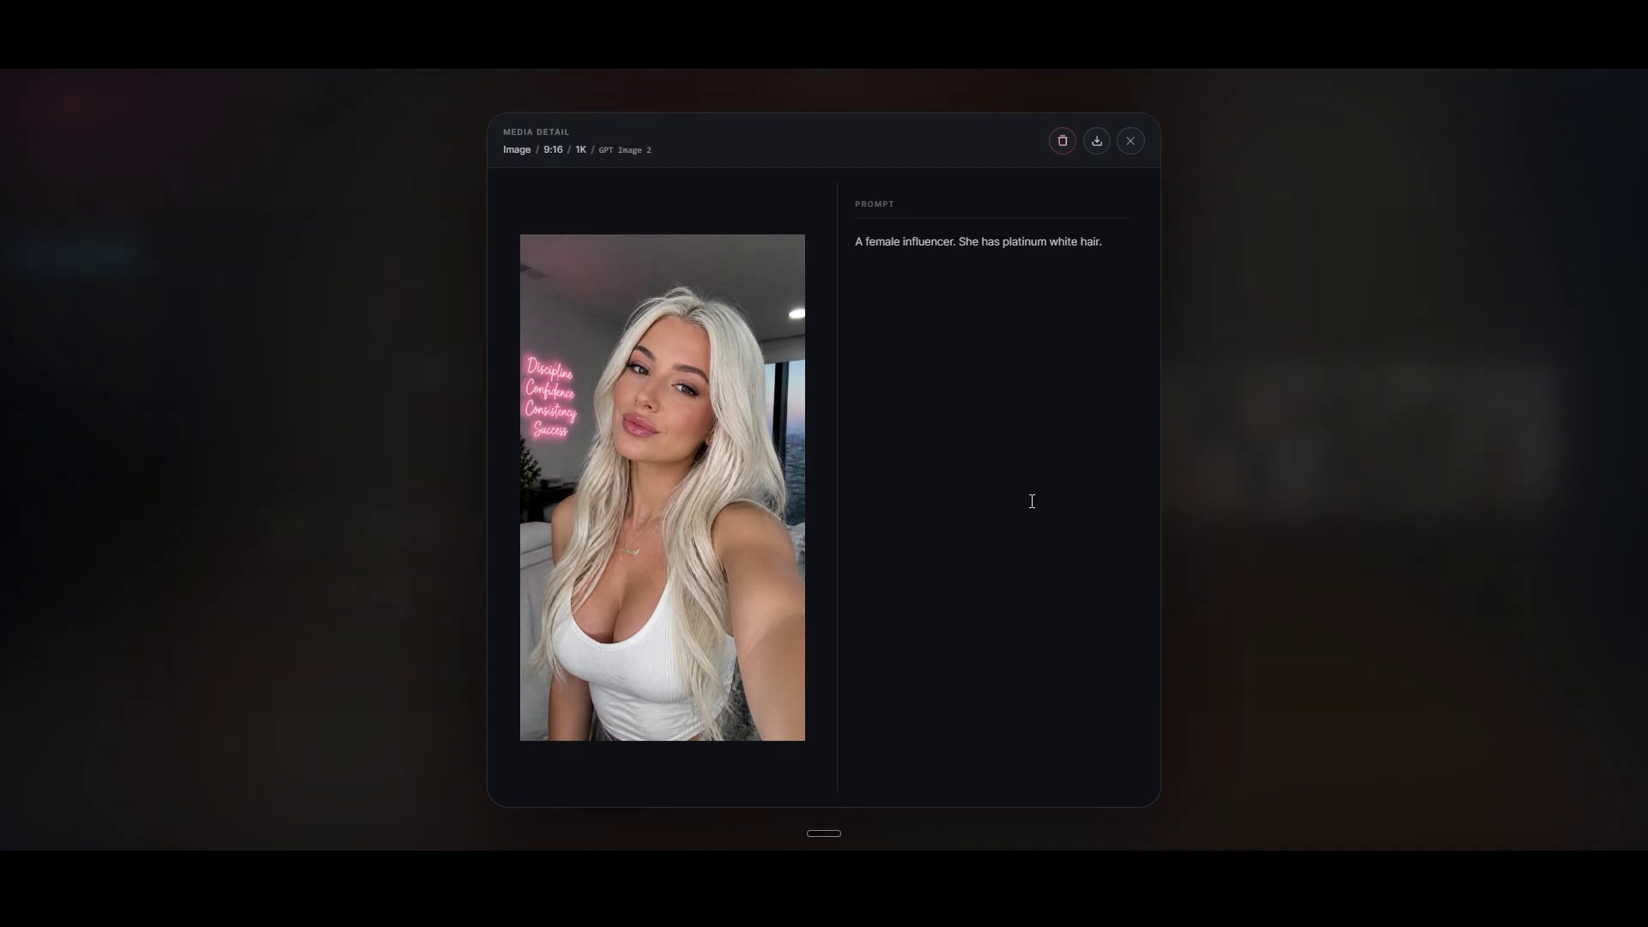
click(1218, 592)
click(1125, 446)
click(1311, 628)
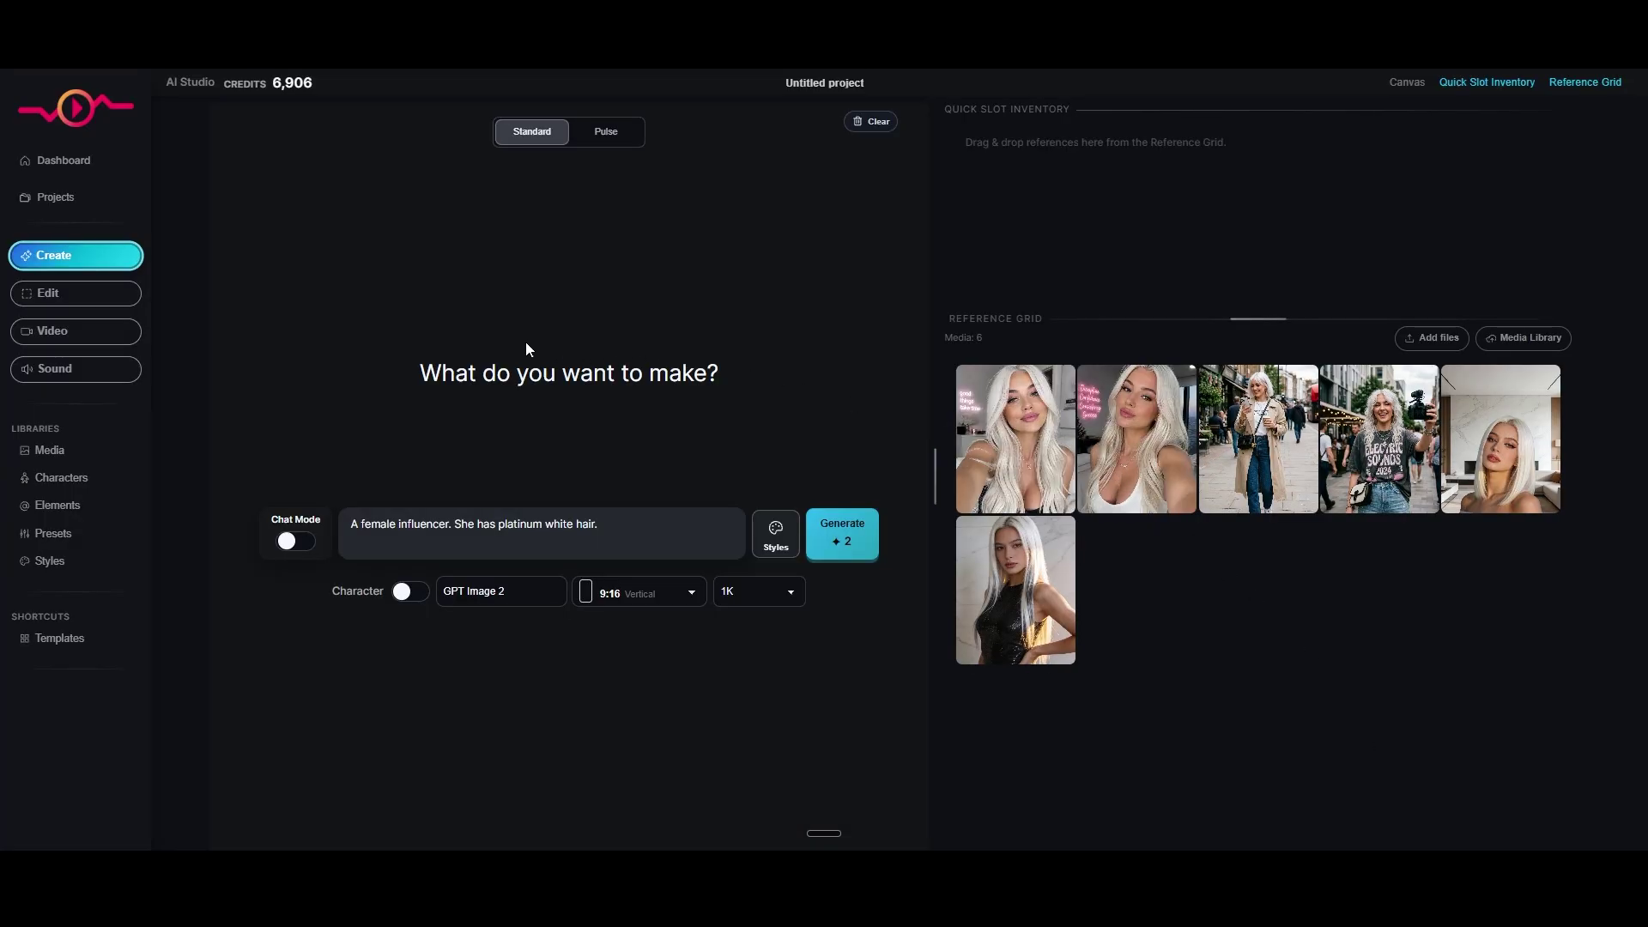
Load the white tank top selfie with the neon sign into the image editor and choose GPT Image 2 as its model
click(91, 293)
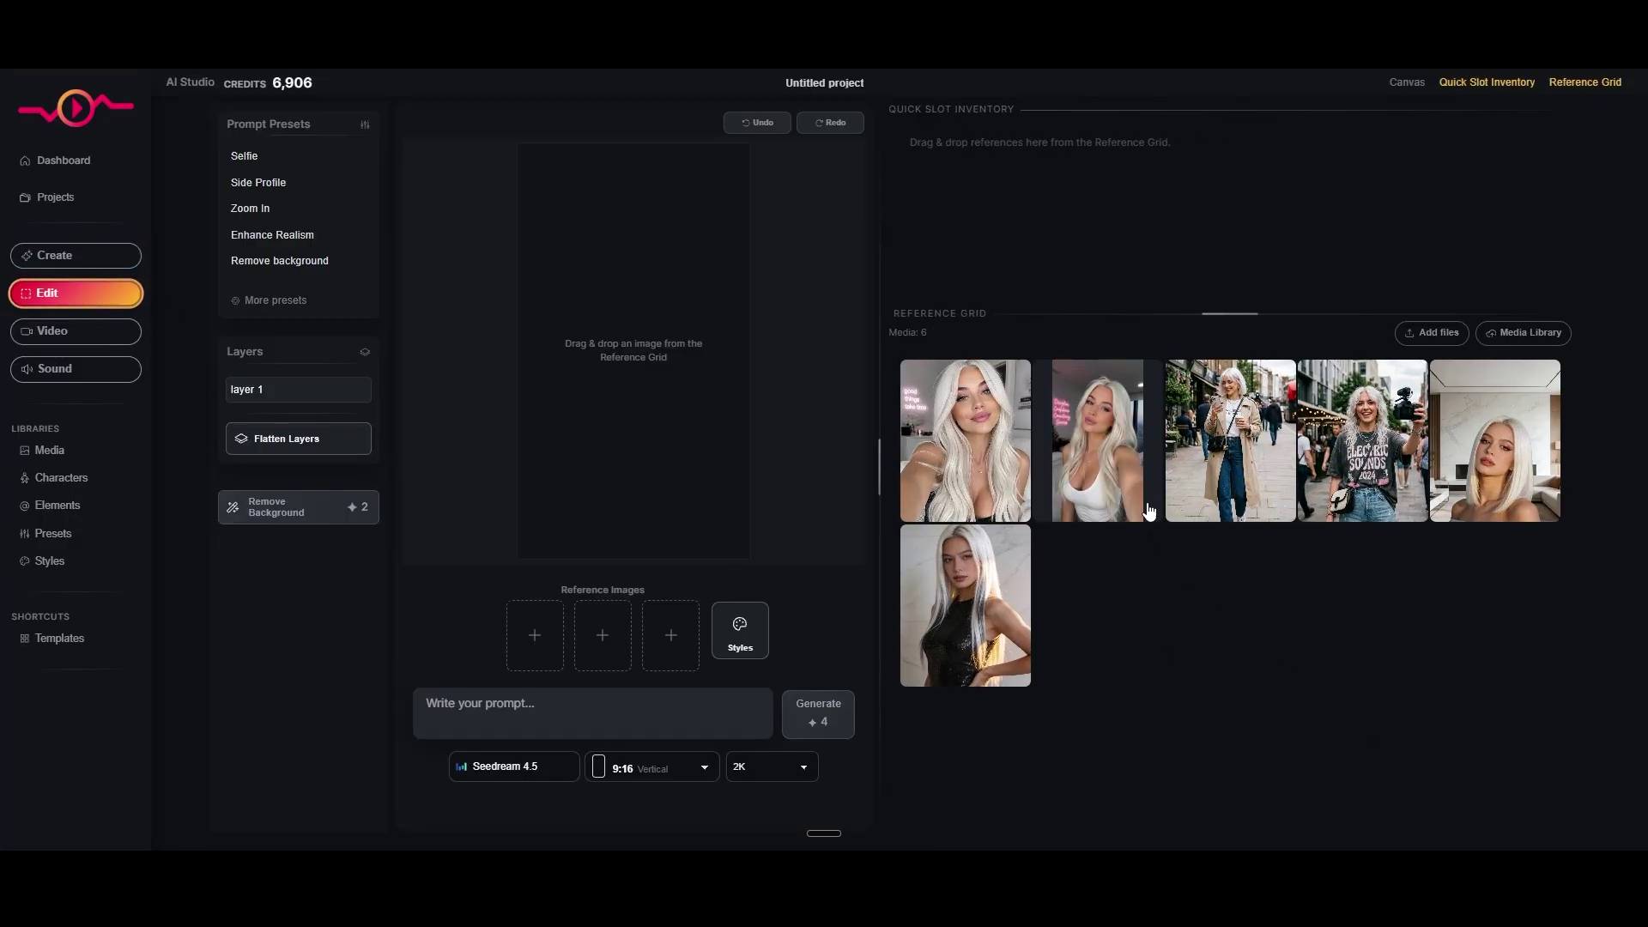
drag(1117, 462, 664, 346)
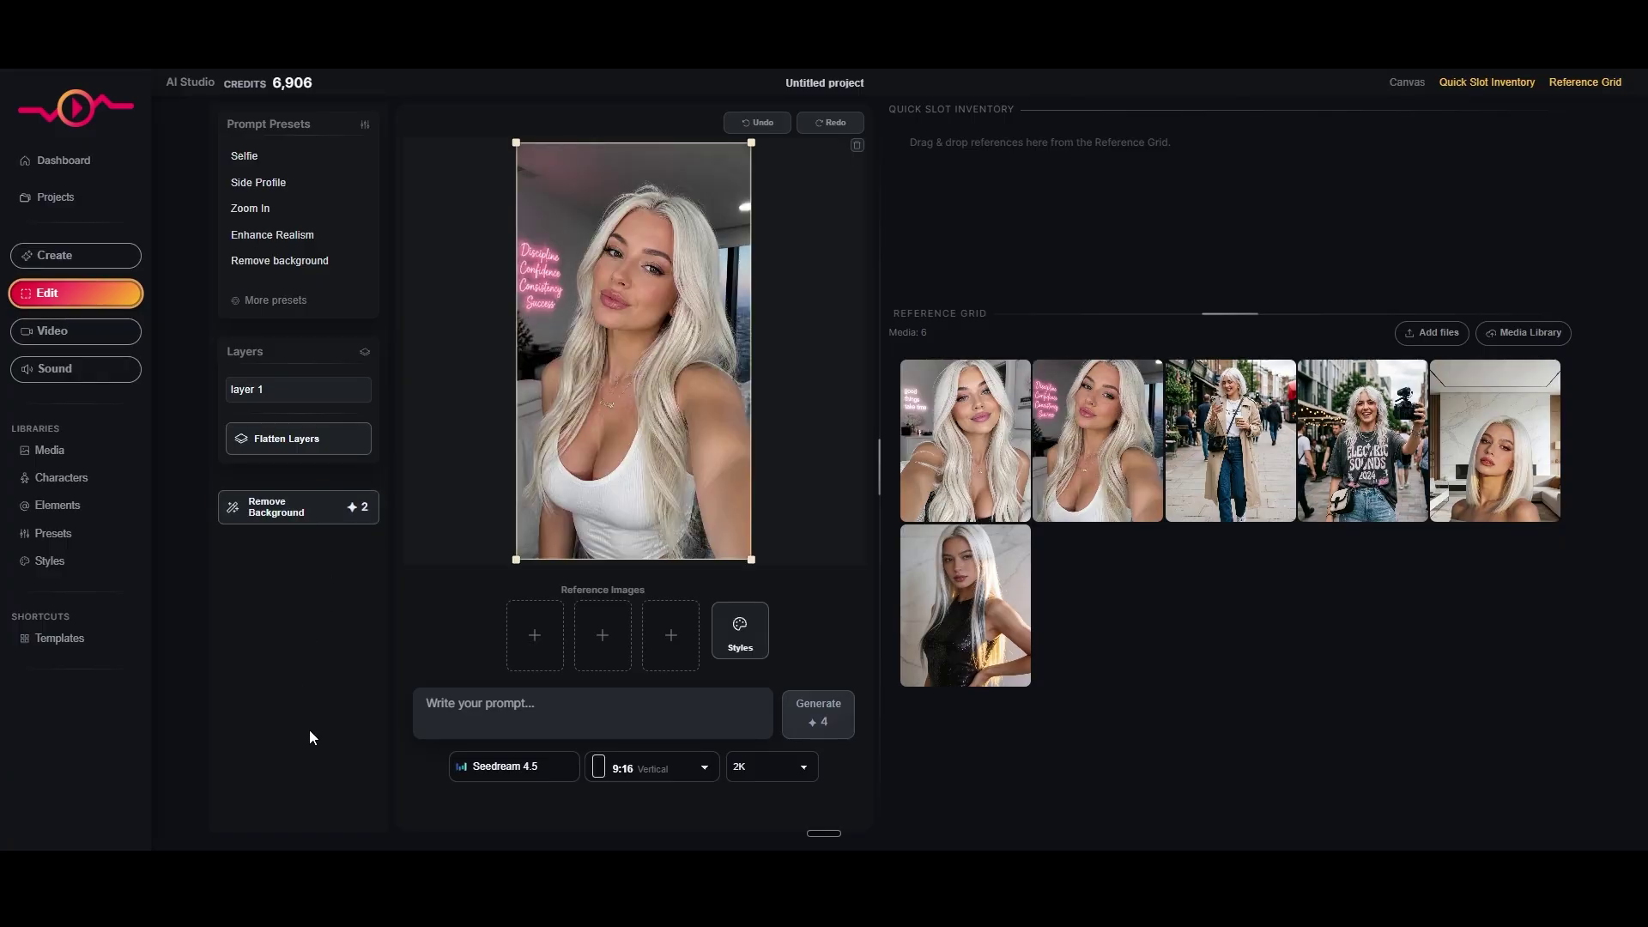
click(523, 765)
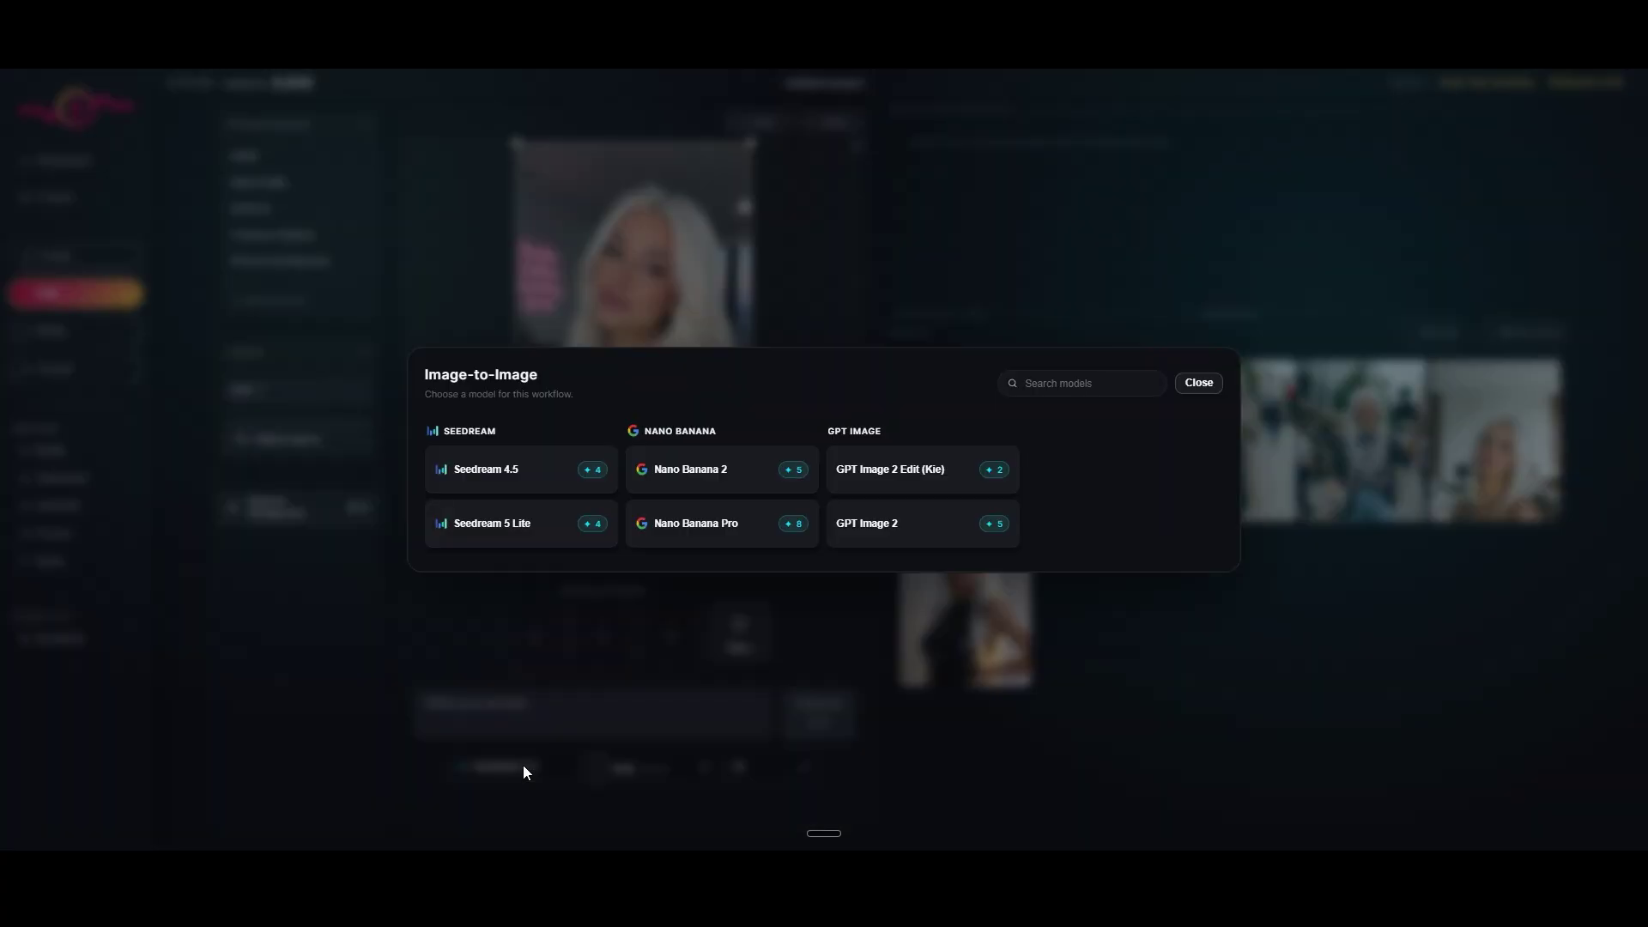
click(884, 532)
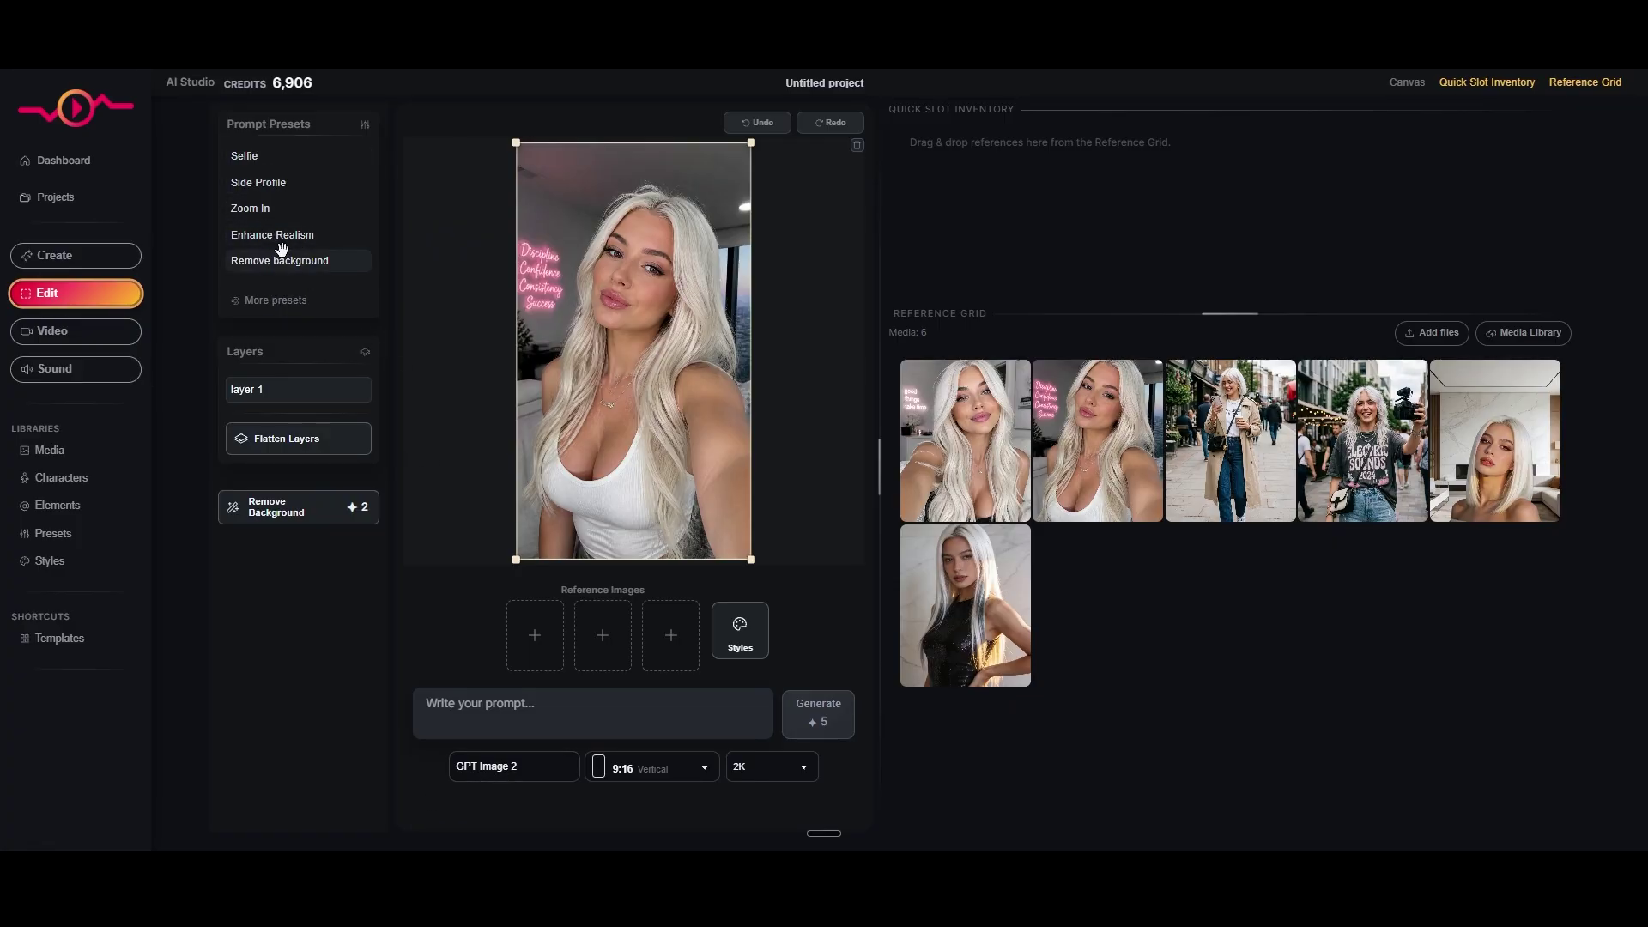
Apply the Zoom In prompt preset to the selfie and try to generate the edit with GPT Image 2
click(254, 211)
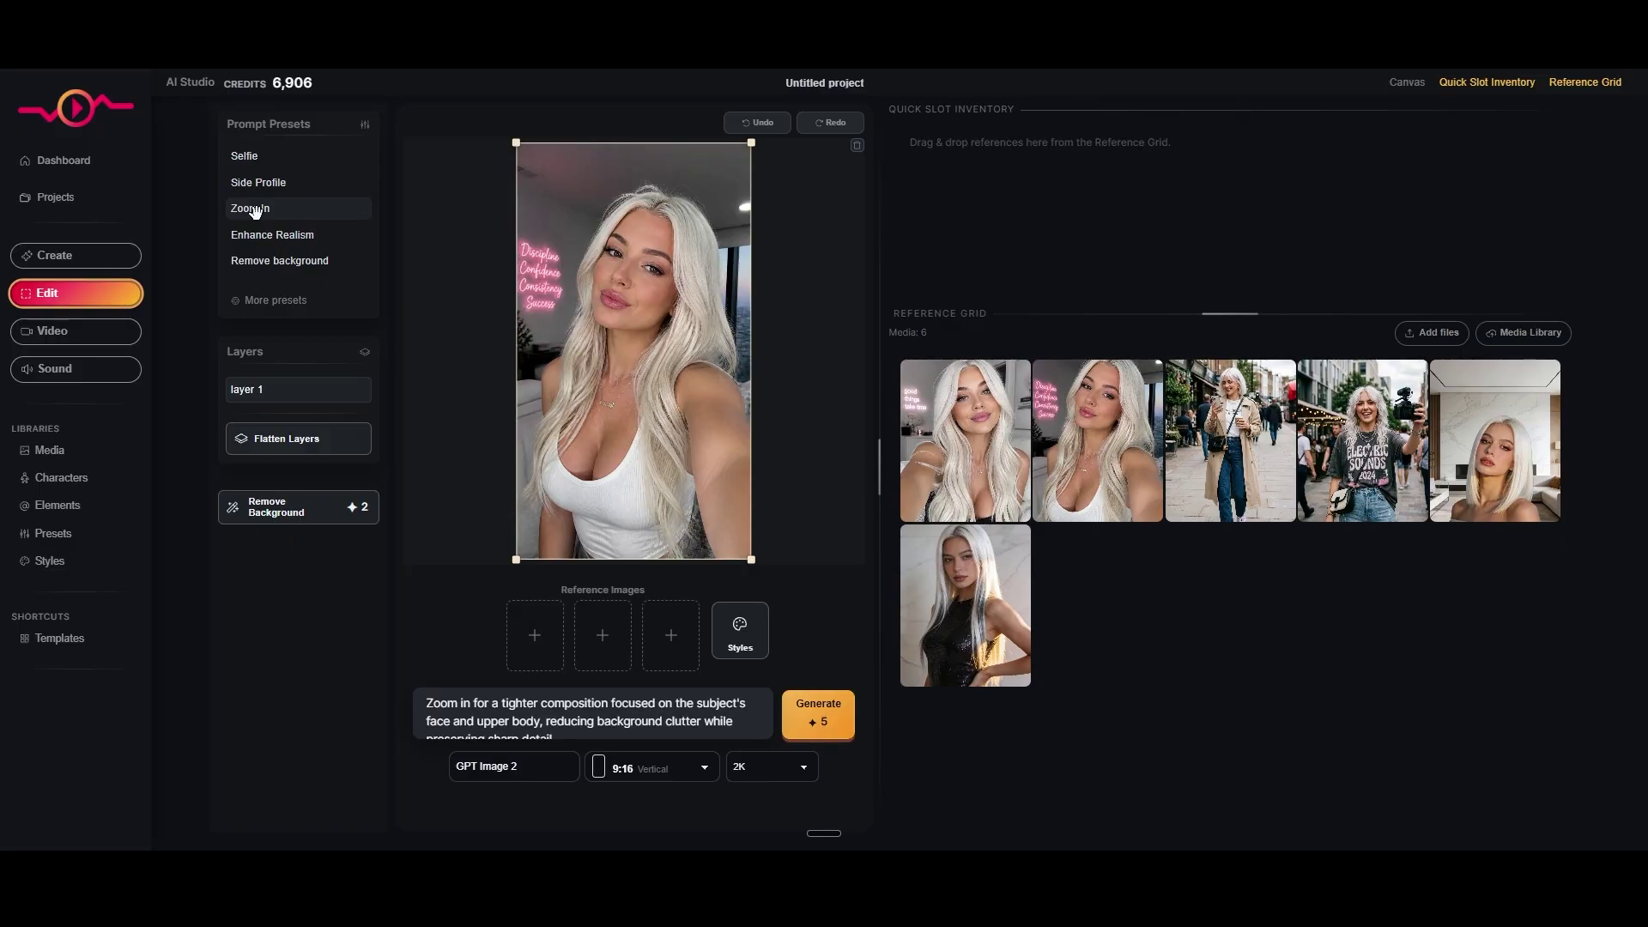
click(451, 721)
drag(595, 728, 424, 682)
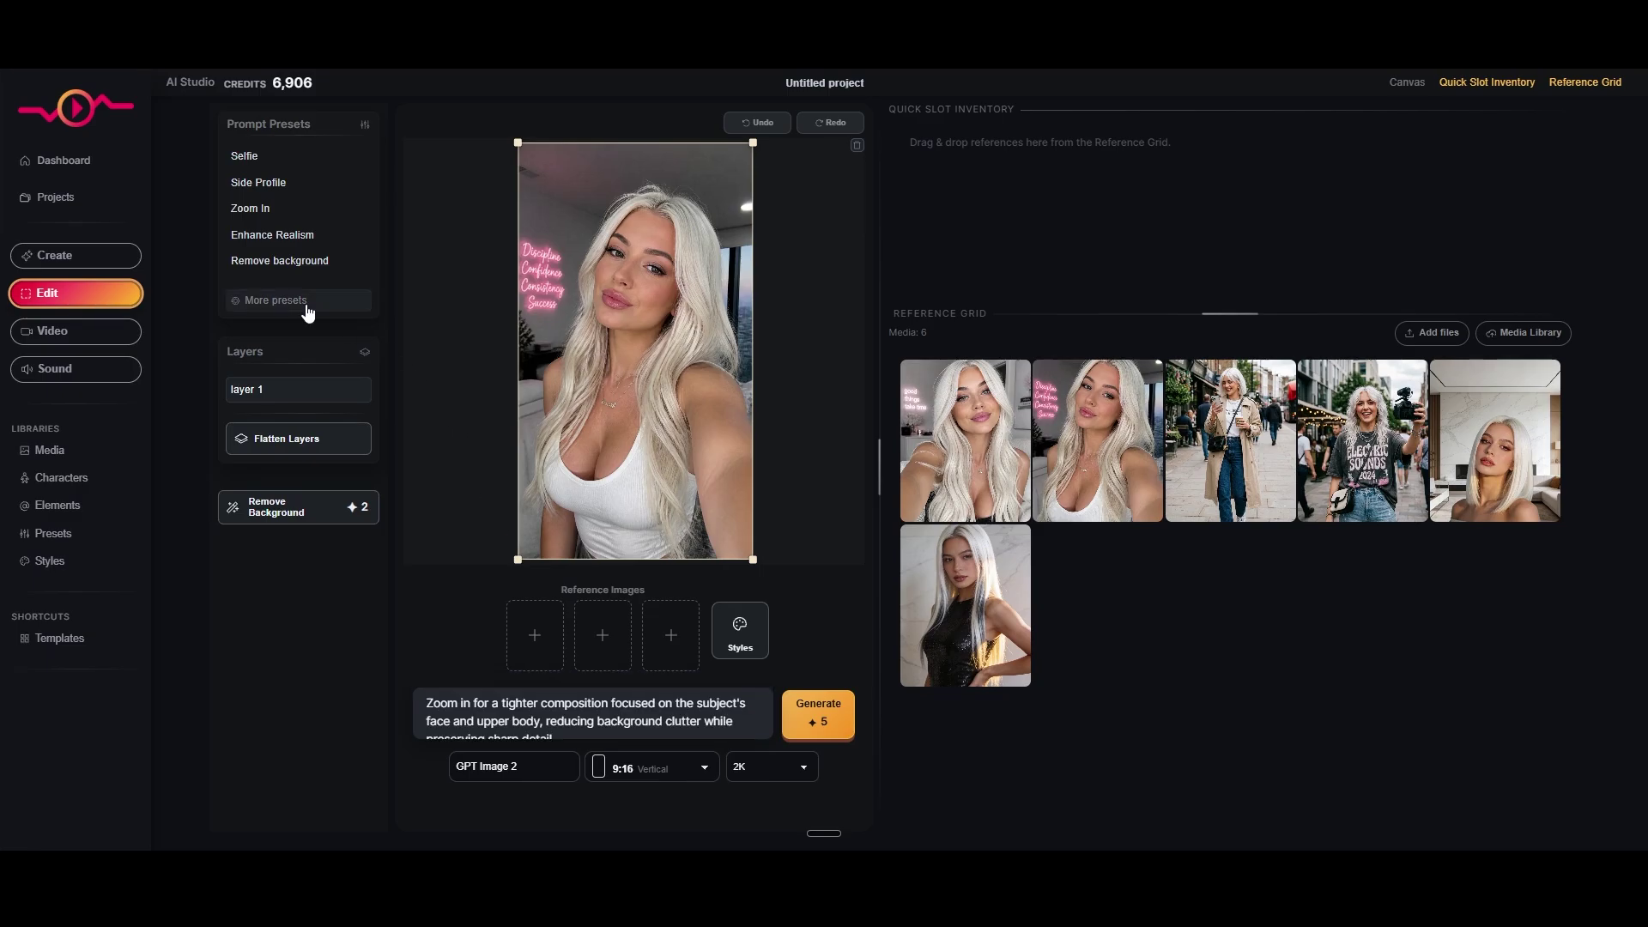
click(276, 301)
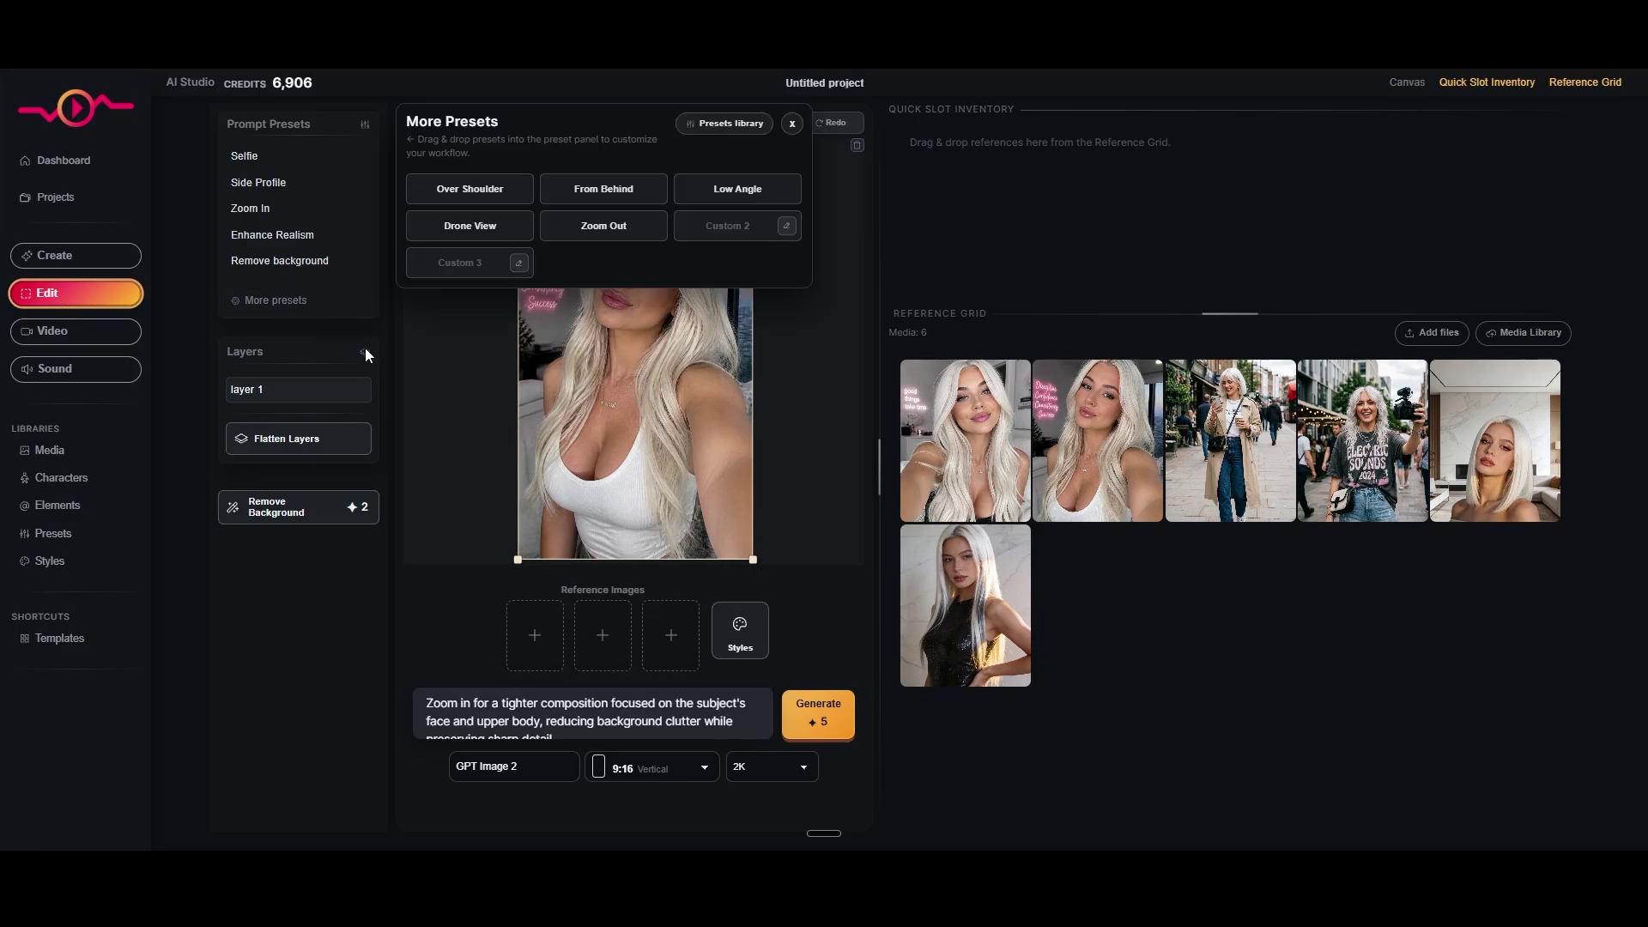
click(472, 364)
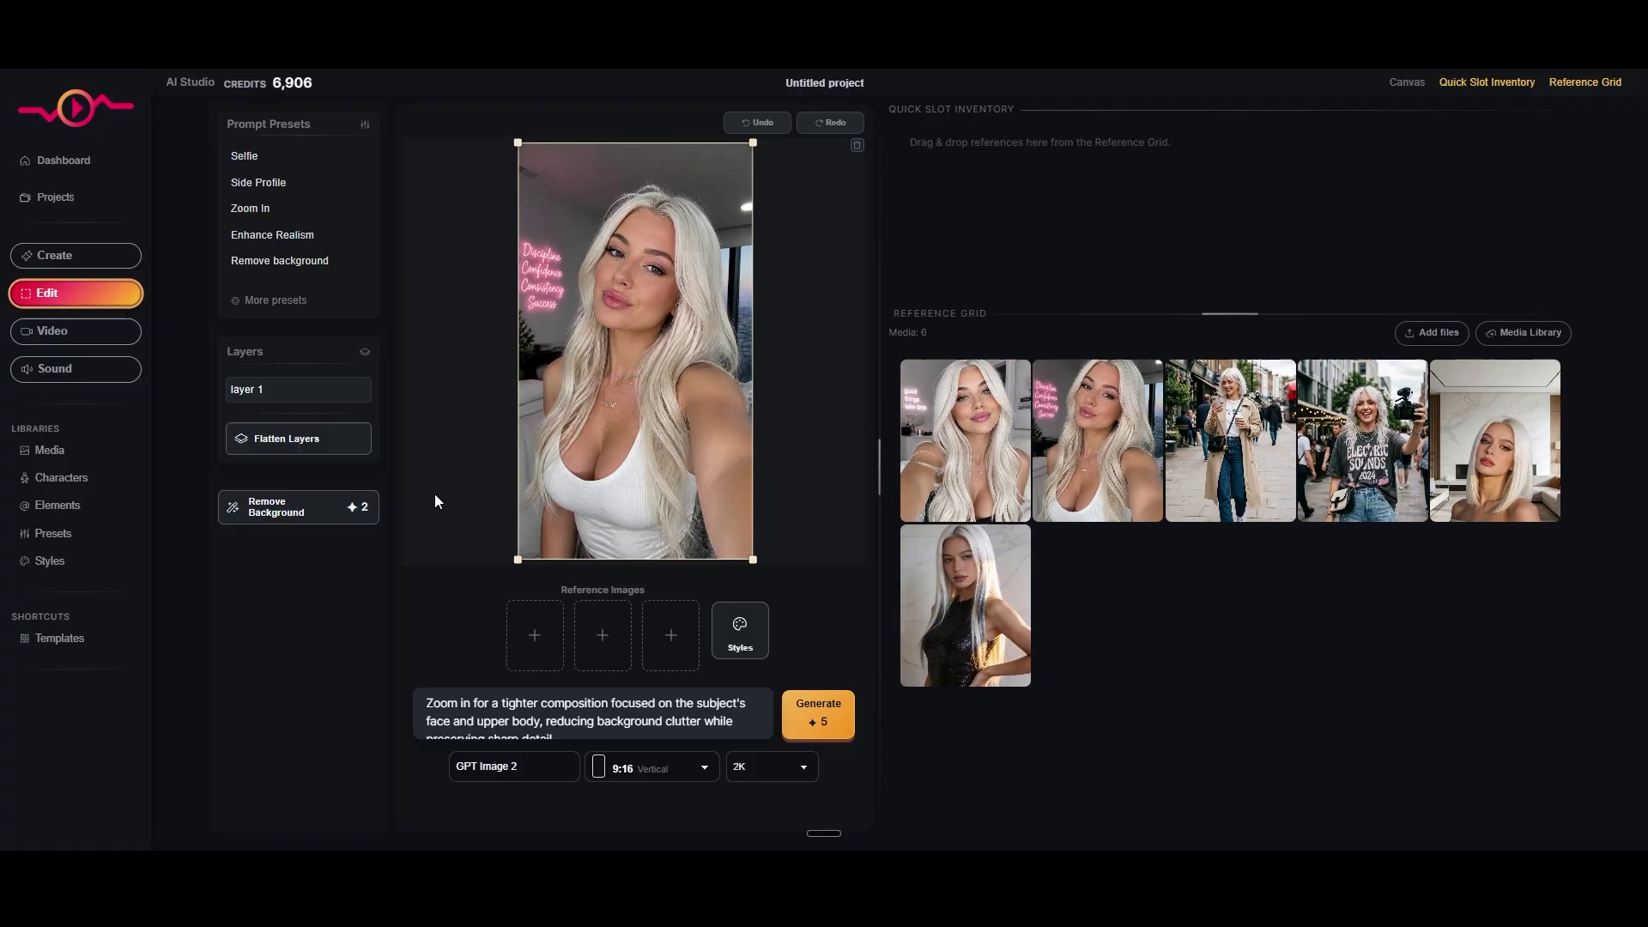
click(835, 729)
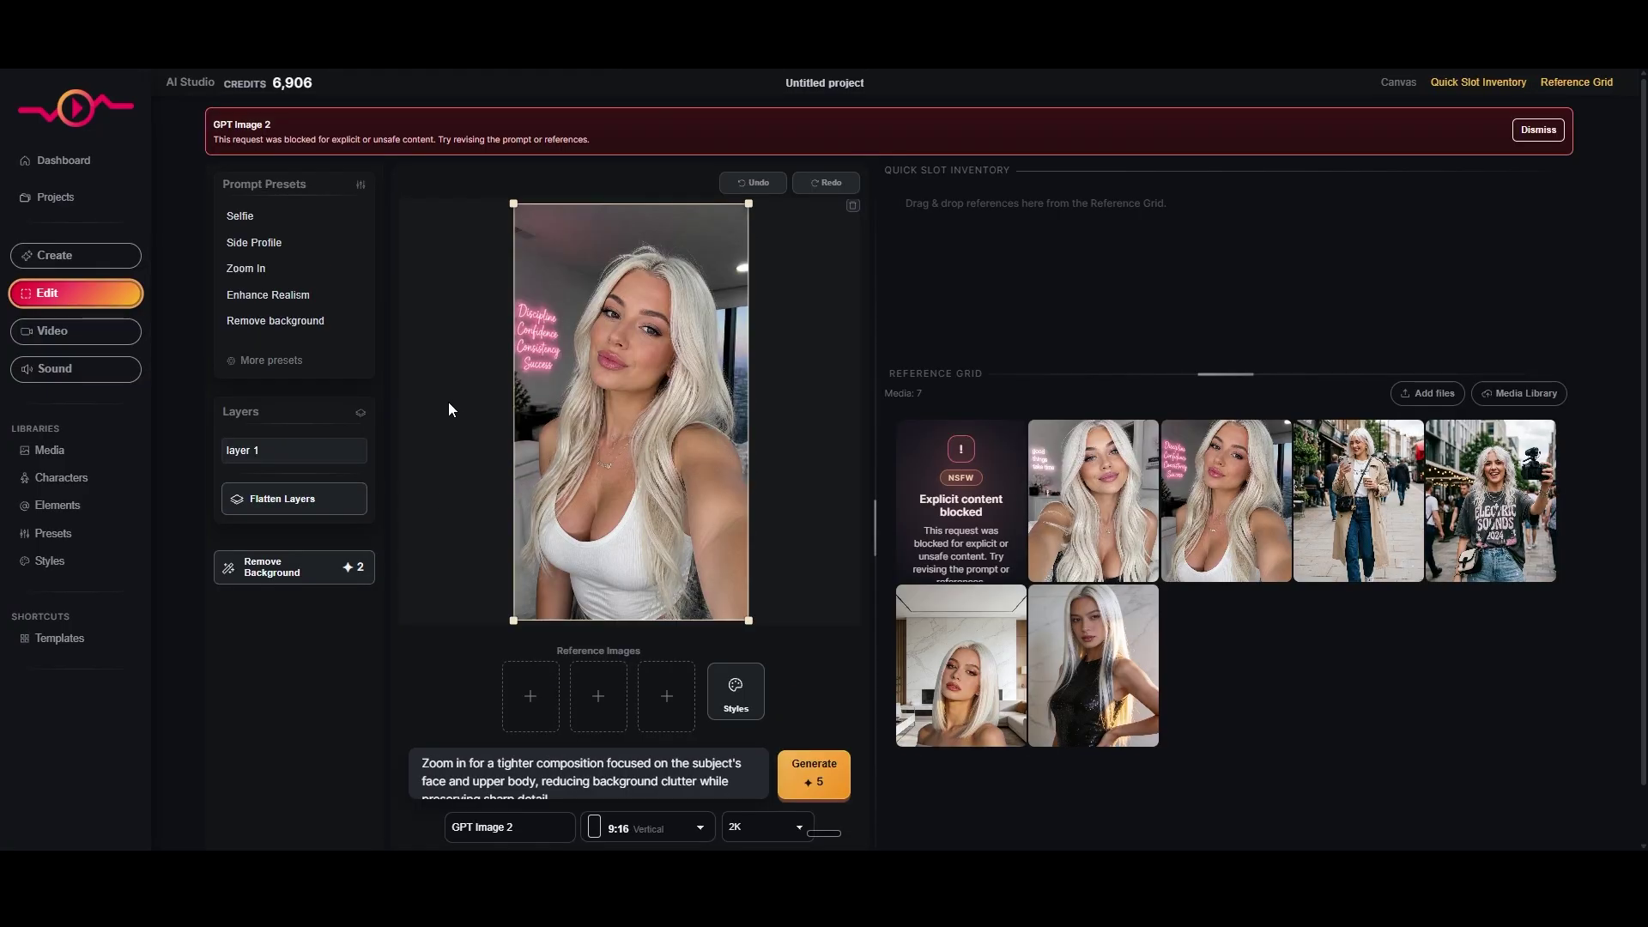
drag(595, 141, 234, 135)
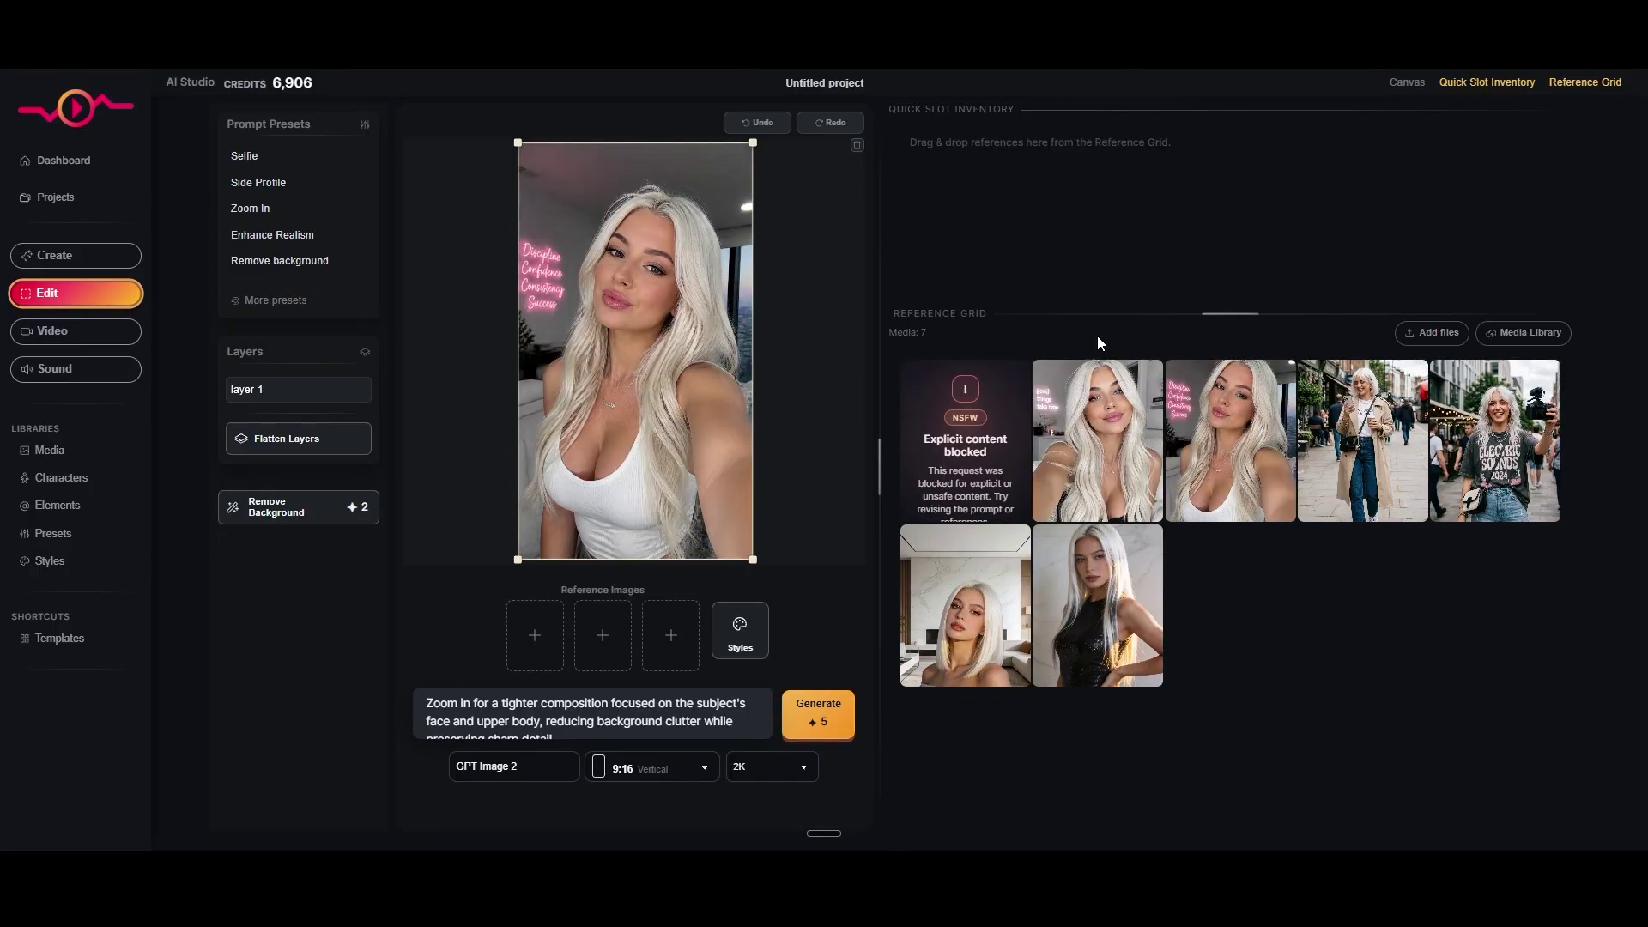
Generate the zoomed-in face version of the selfie with Nano Banana 2 and inspect the resulting close-up
click(525, 775)
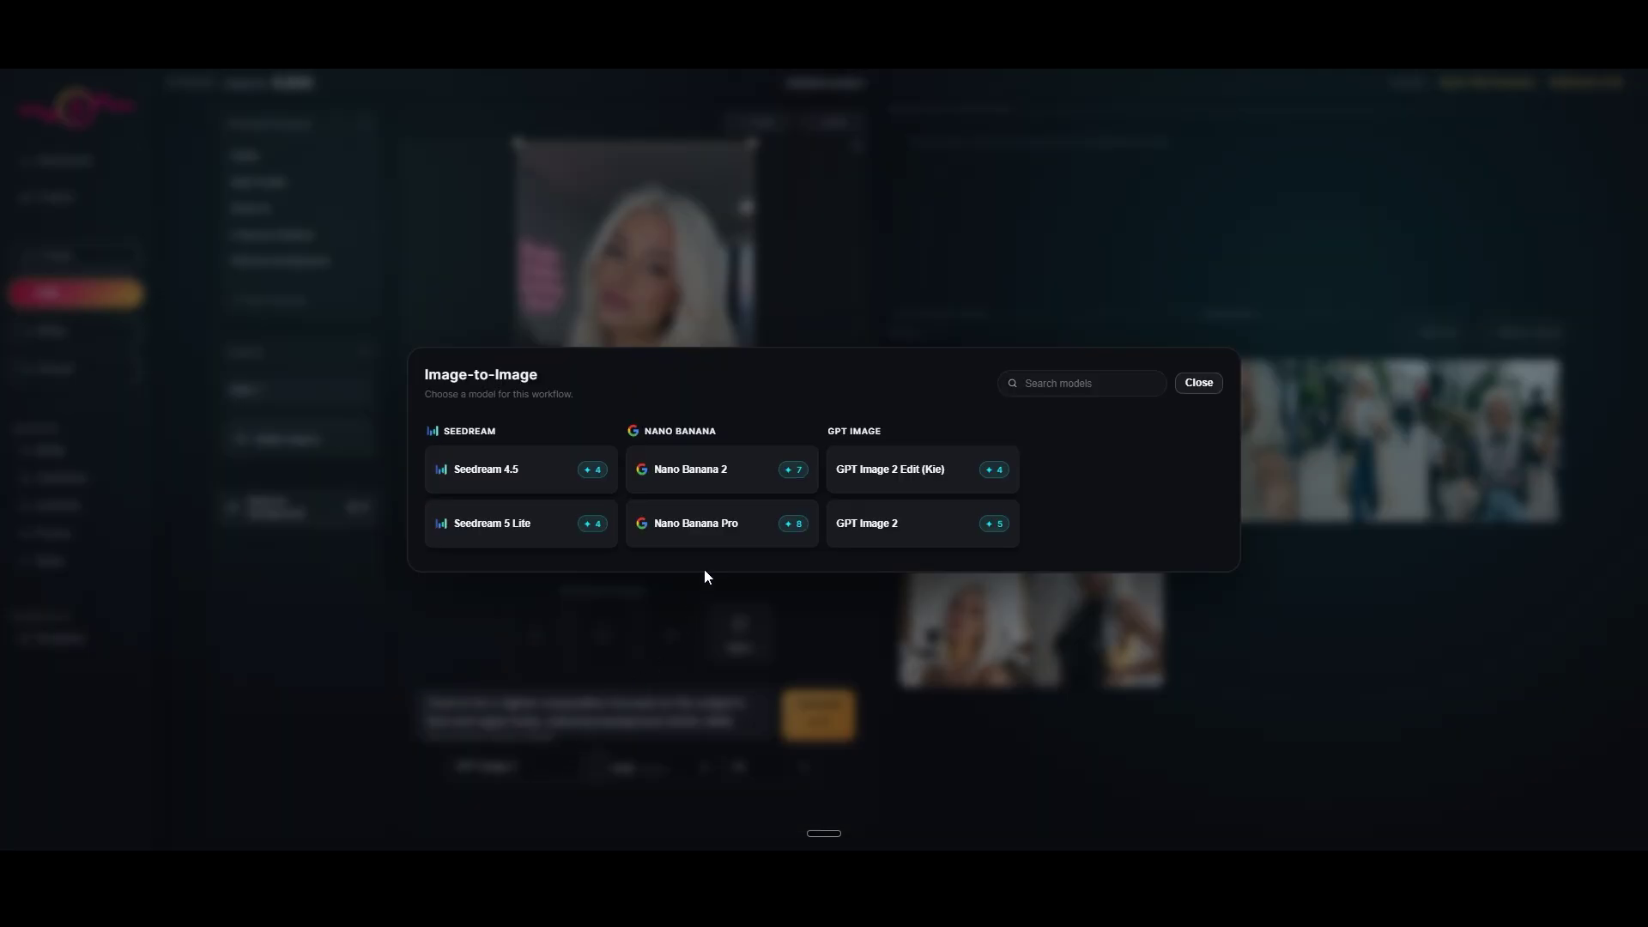
click(717, 477)
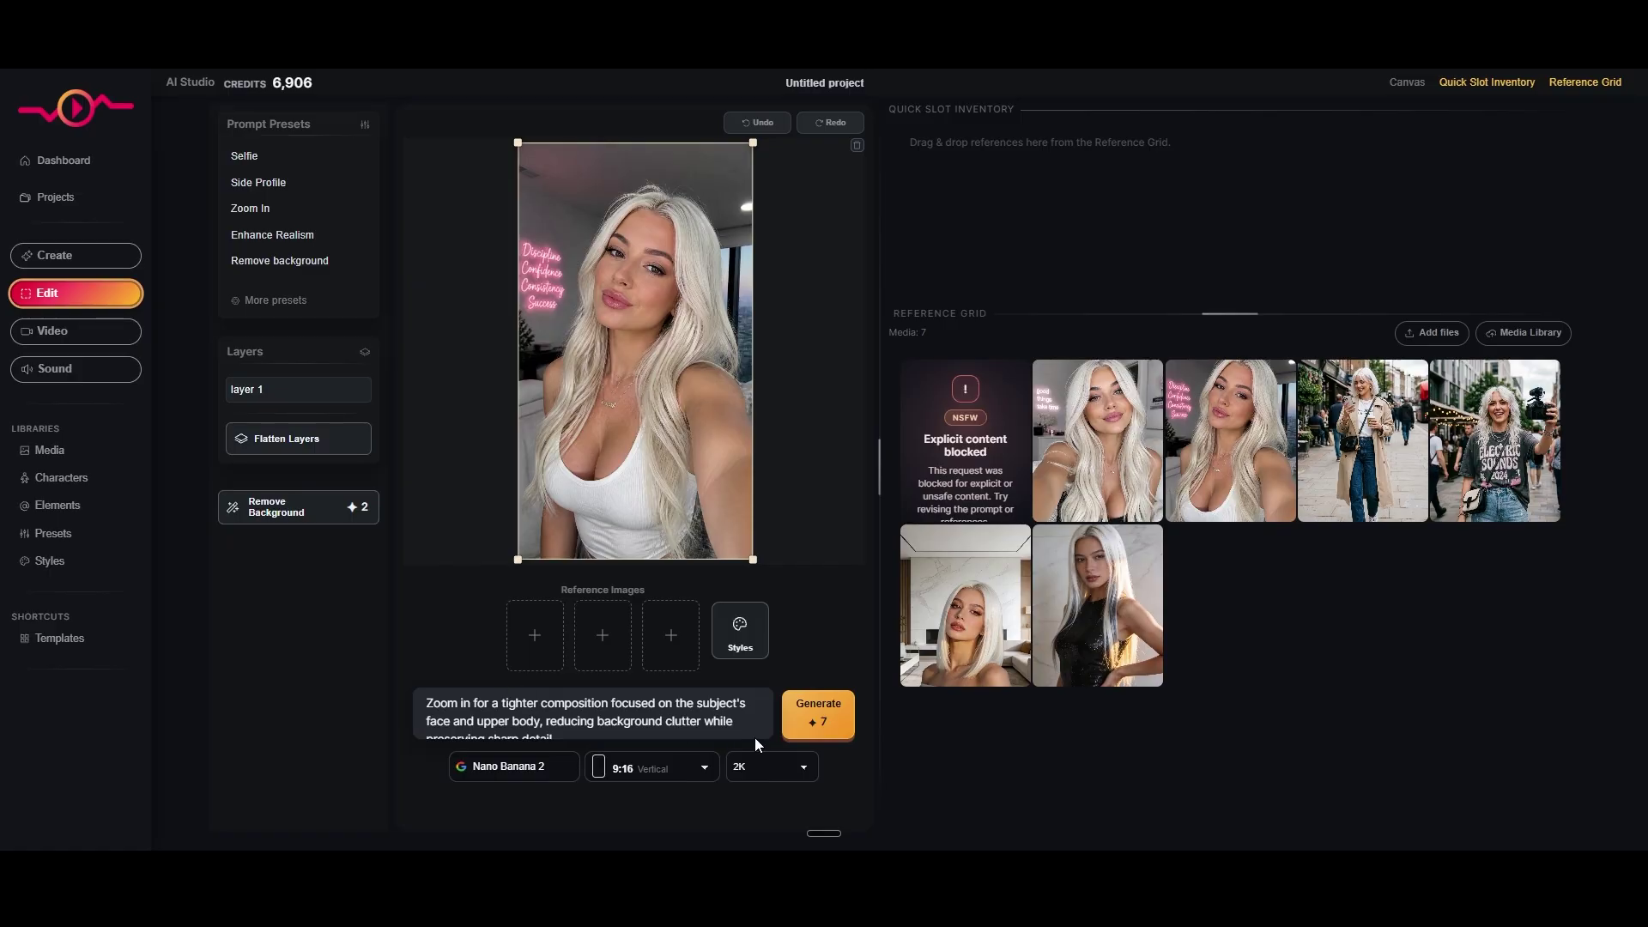
click(817, 712)
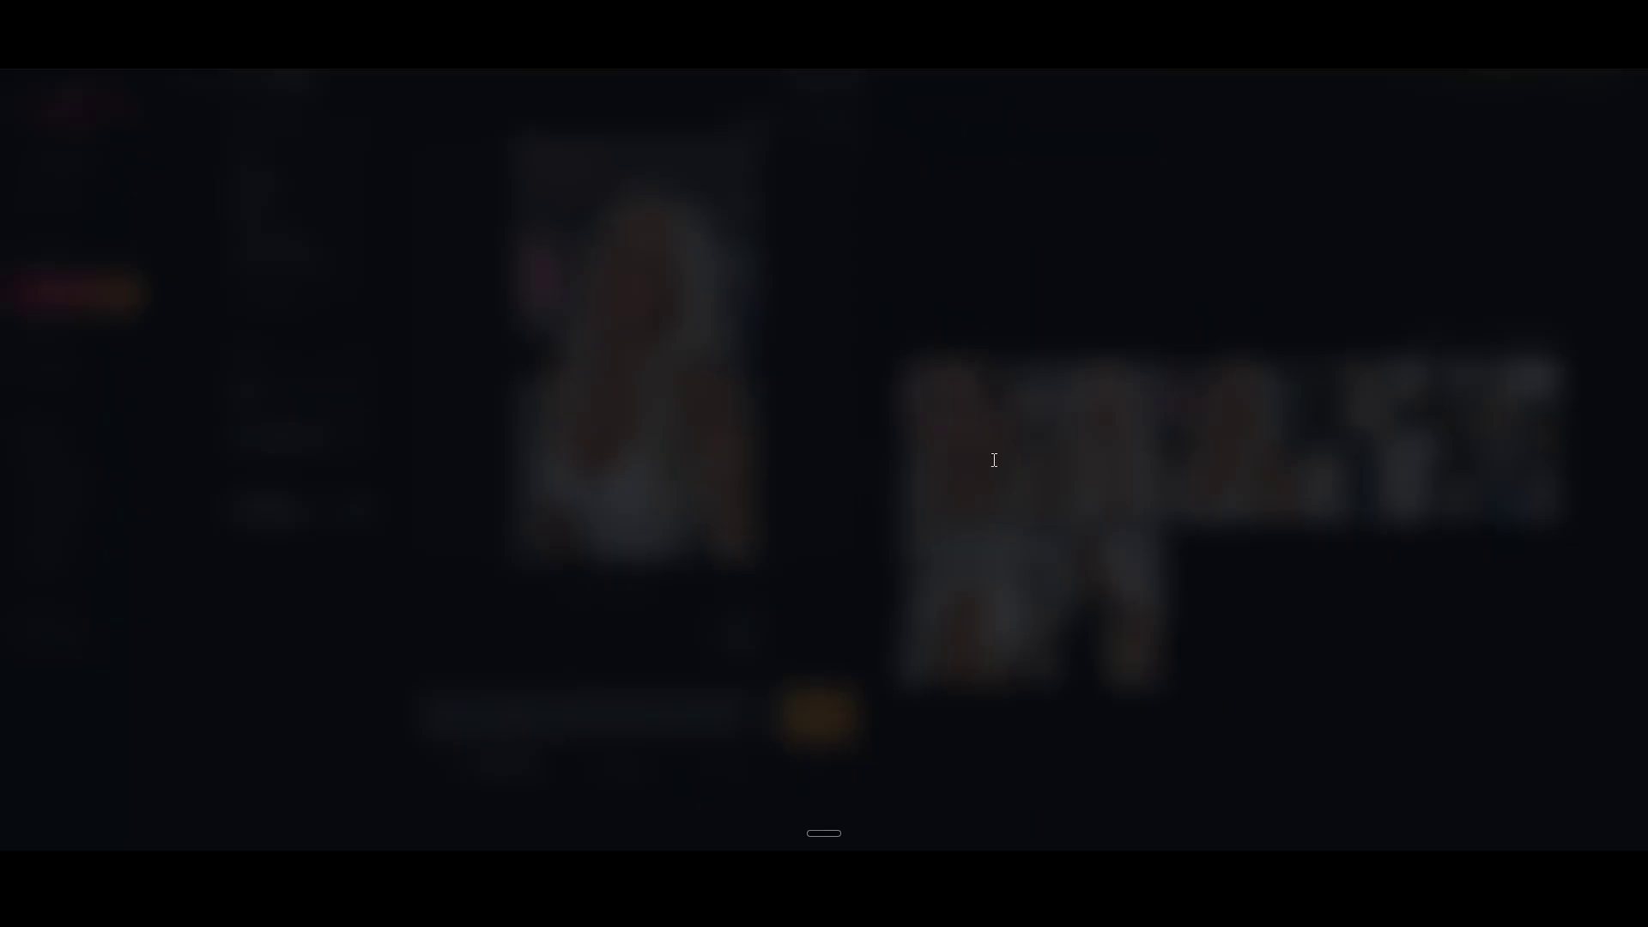
scroll(666, 442, up, 7)
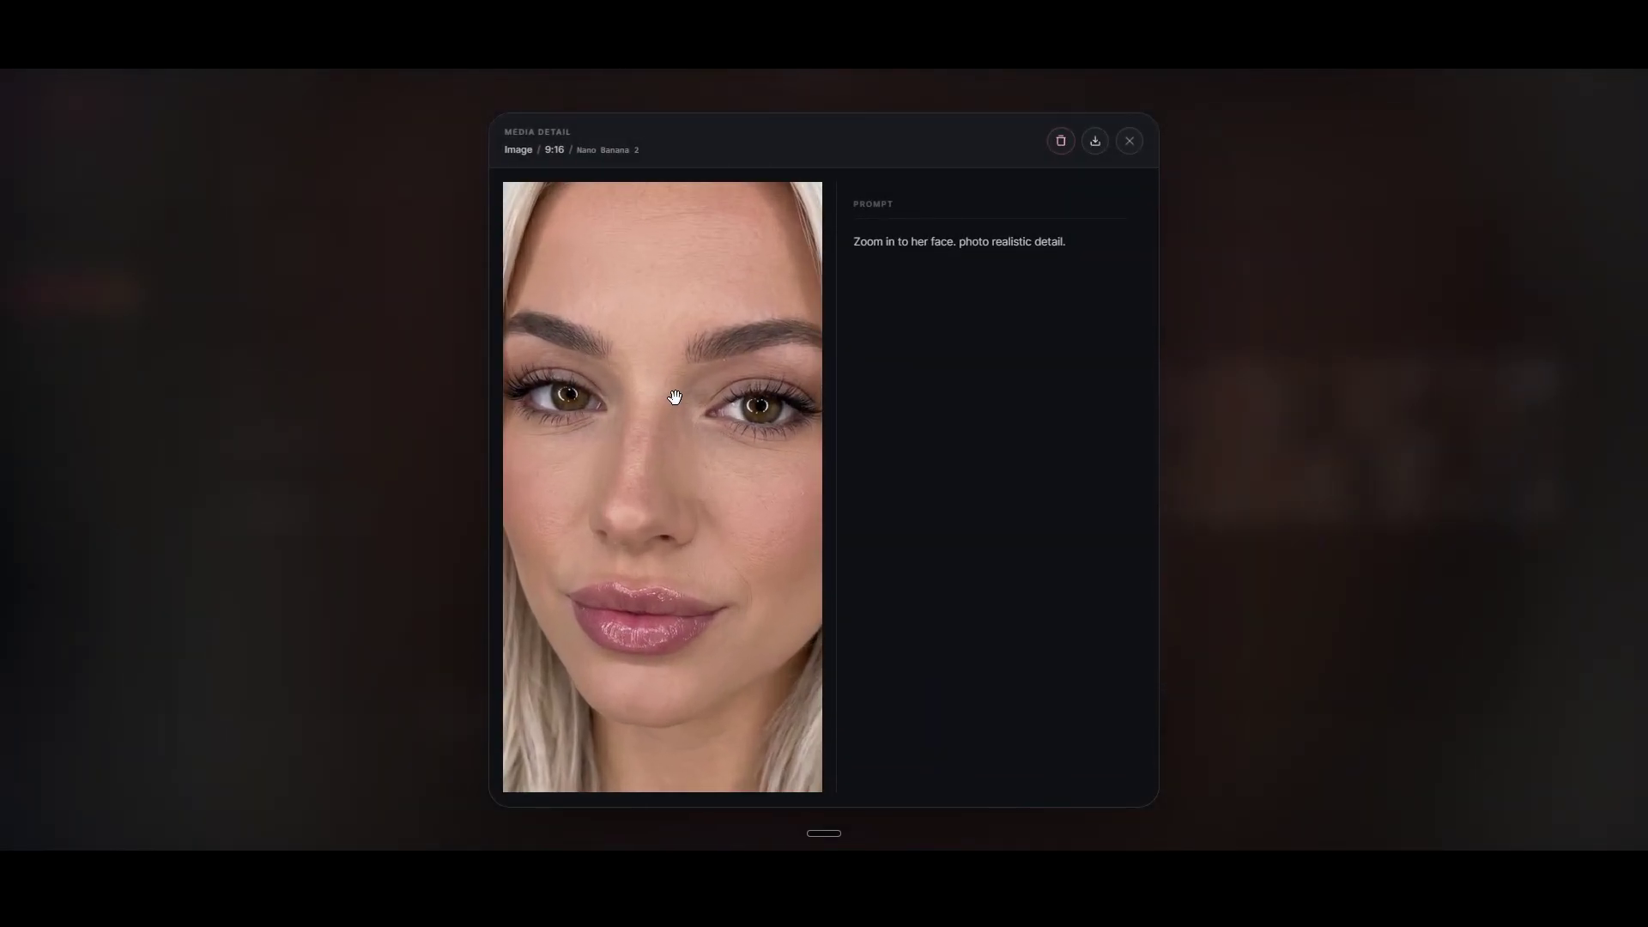
scroll(675, 396, down, 8)
click(1358, 743)
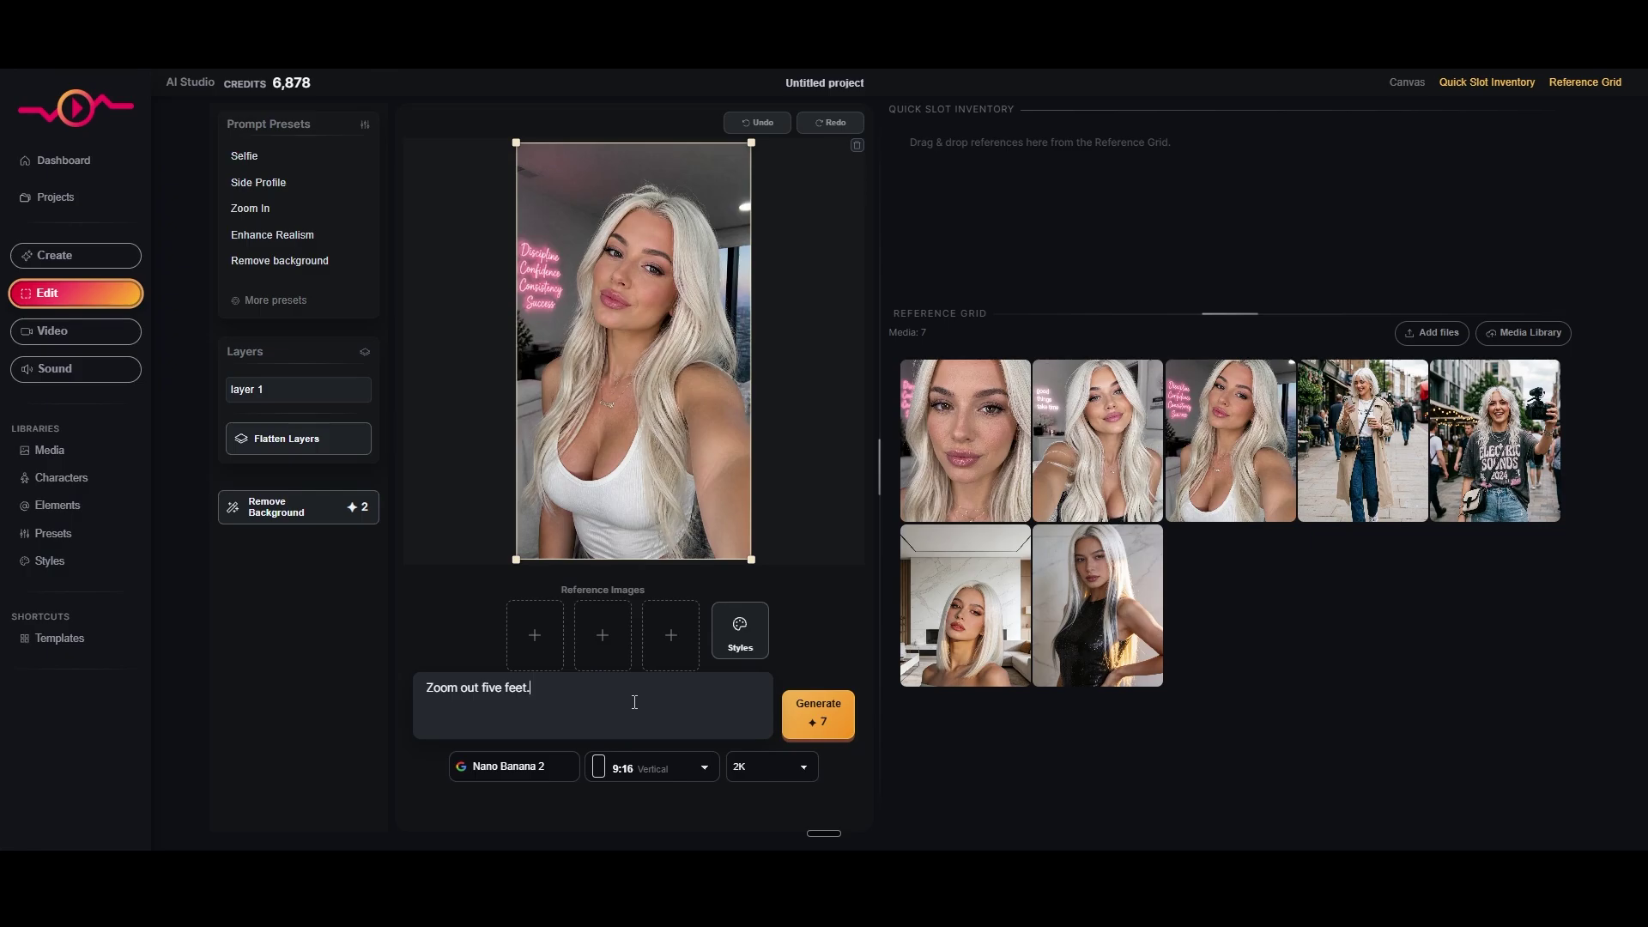
Generate a wider version of the selfie with the prompt "Zoom out five feet." and view it at full size
drag(589, 693, 413, 688)
click(818, 712)
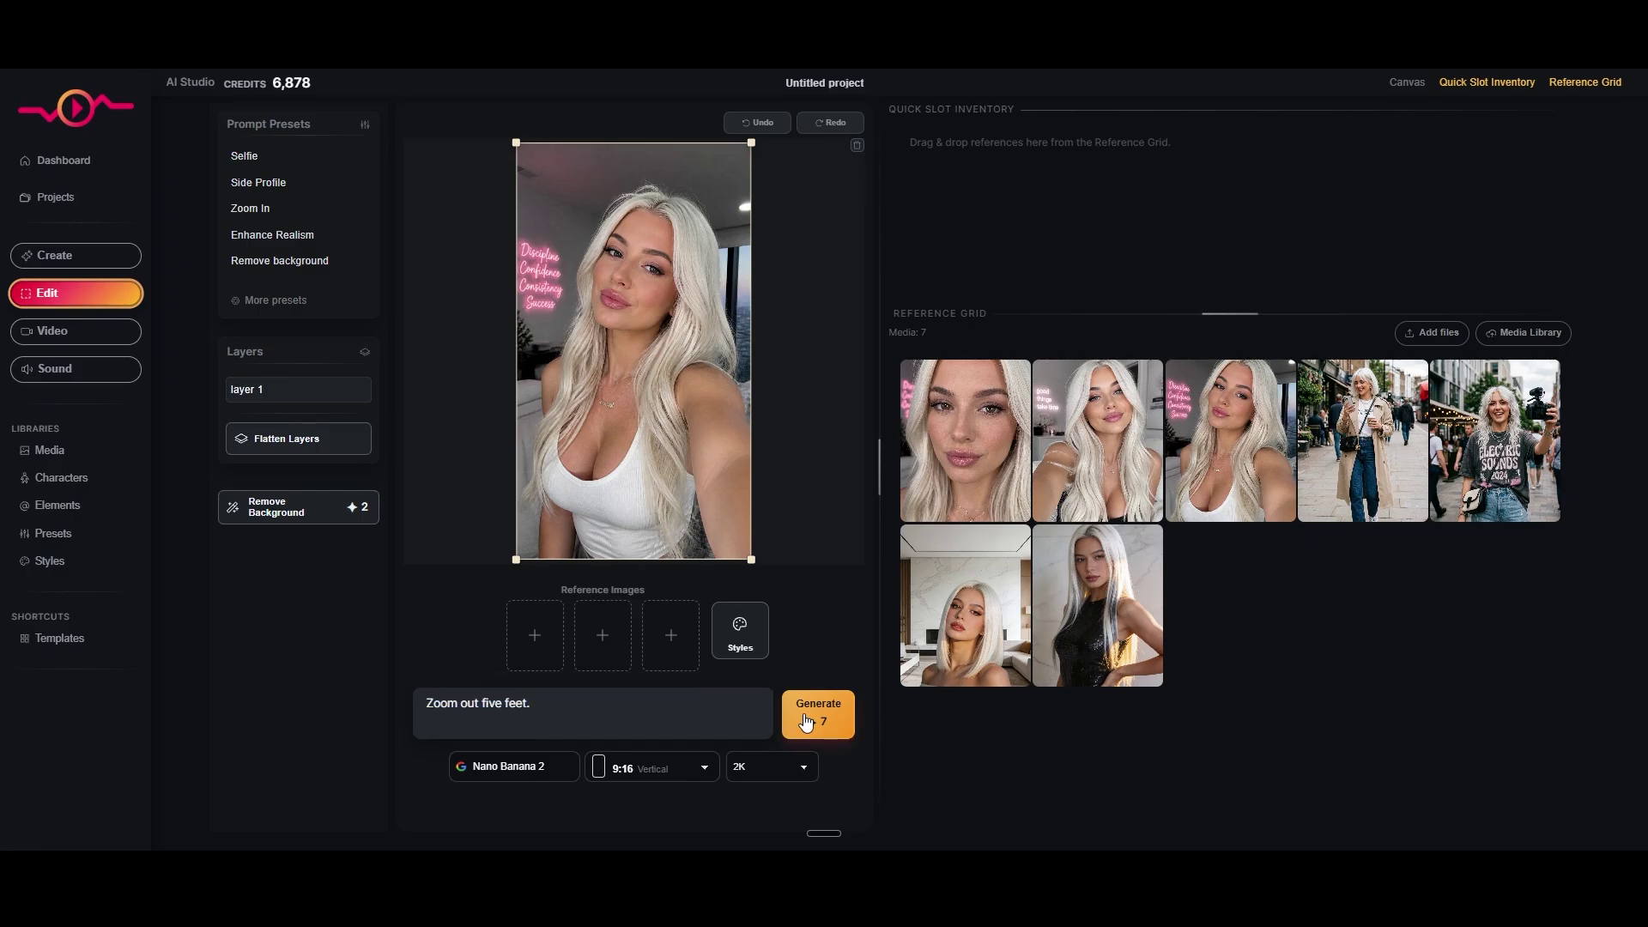
click(1004, 475)
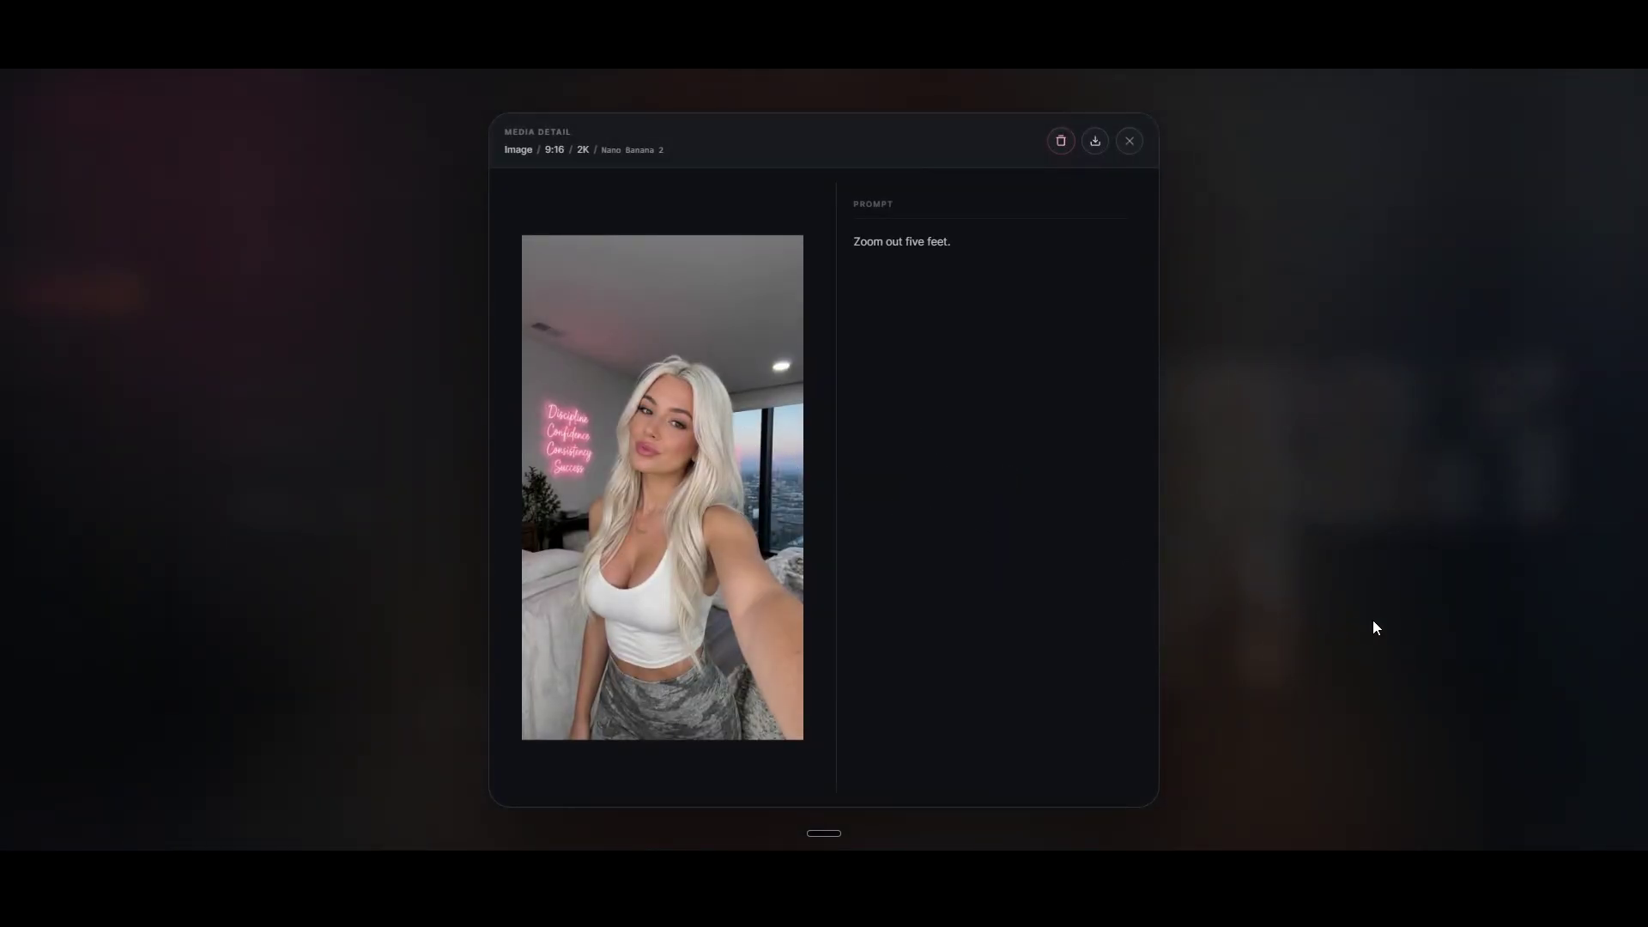
click(1449, 622)
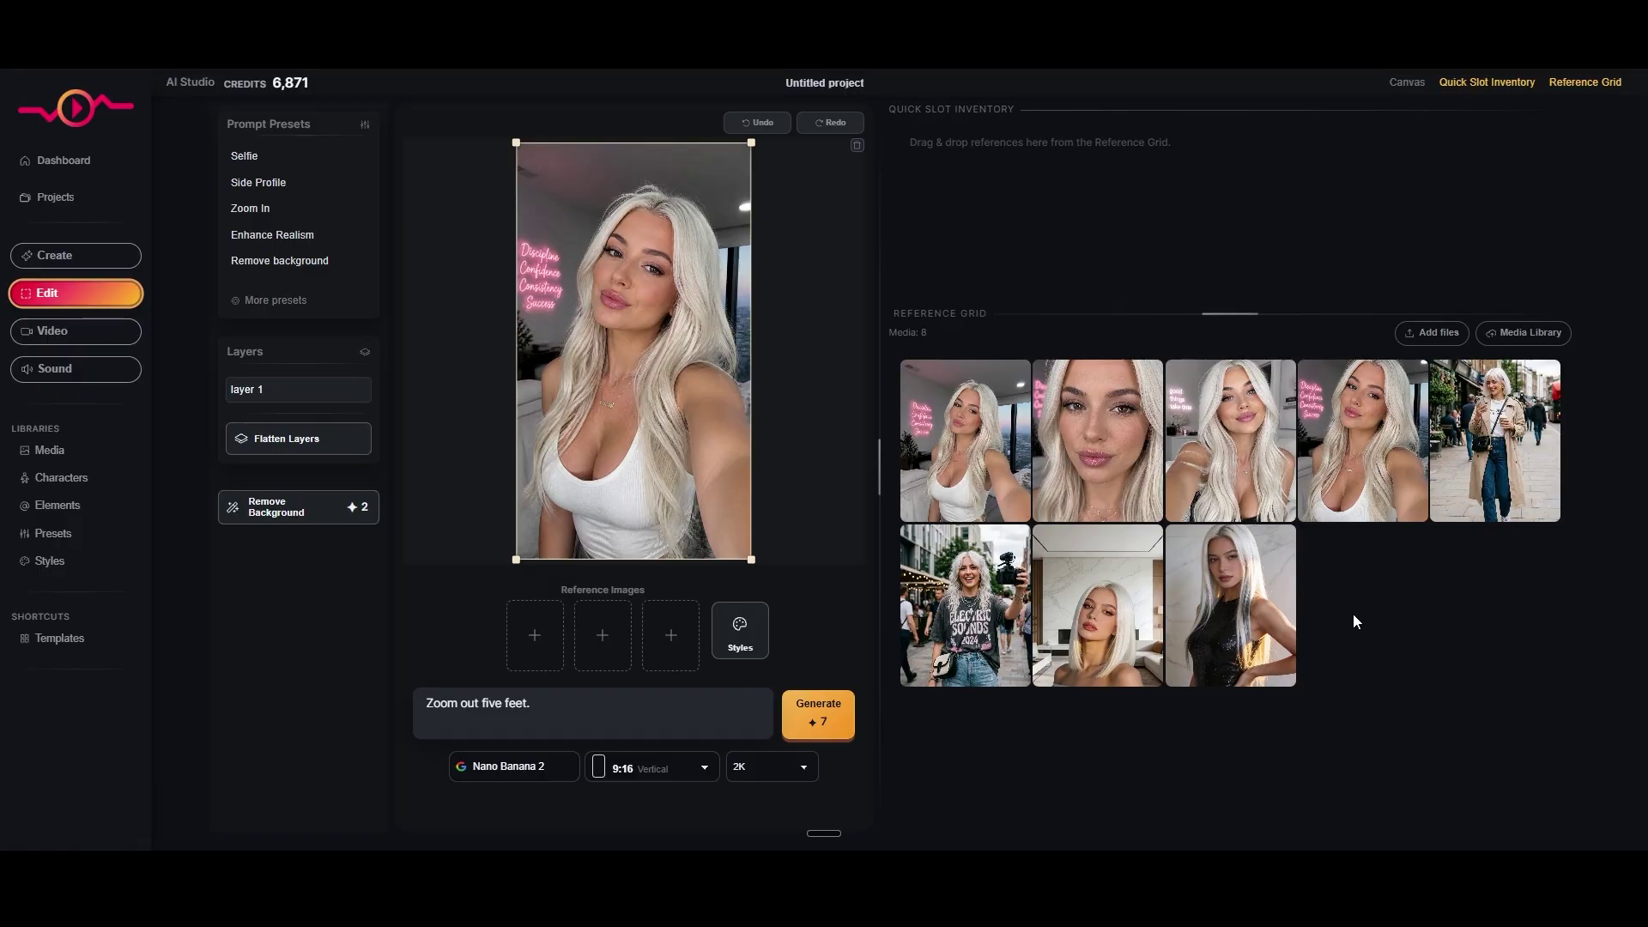
Add the original white tank top selfie to the Quick Slot Inventory and enlarge the inventory area
drag(1364, 480, 965, 206)
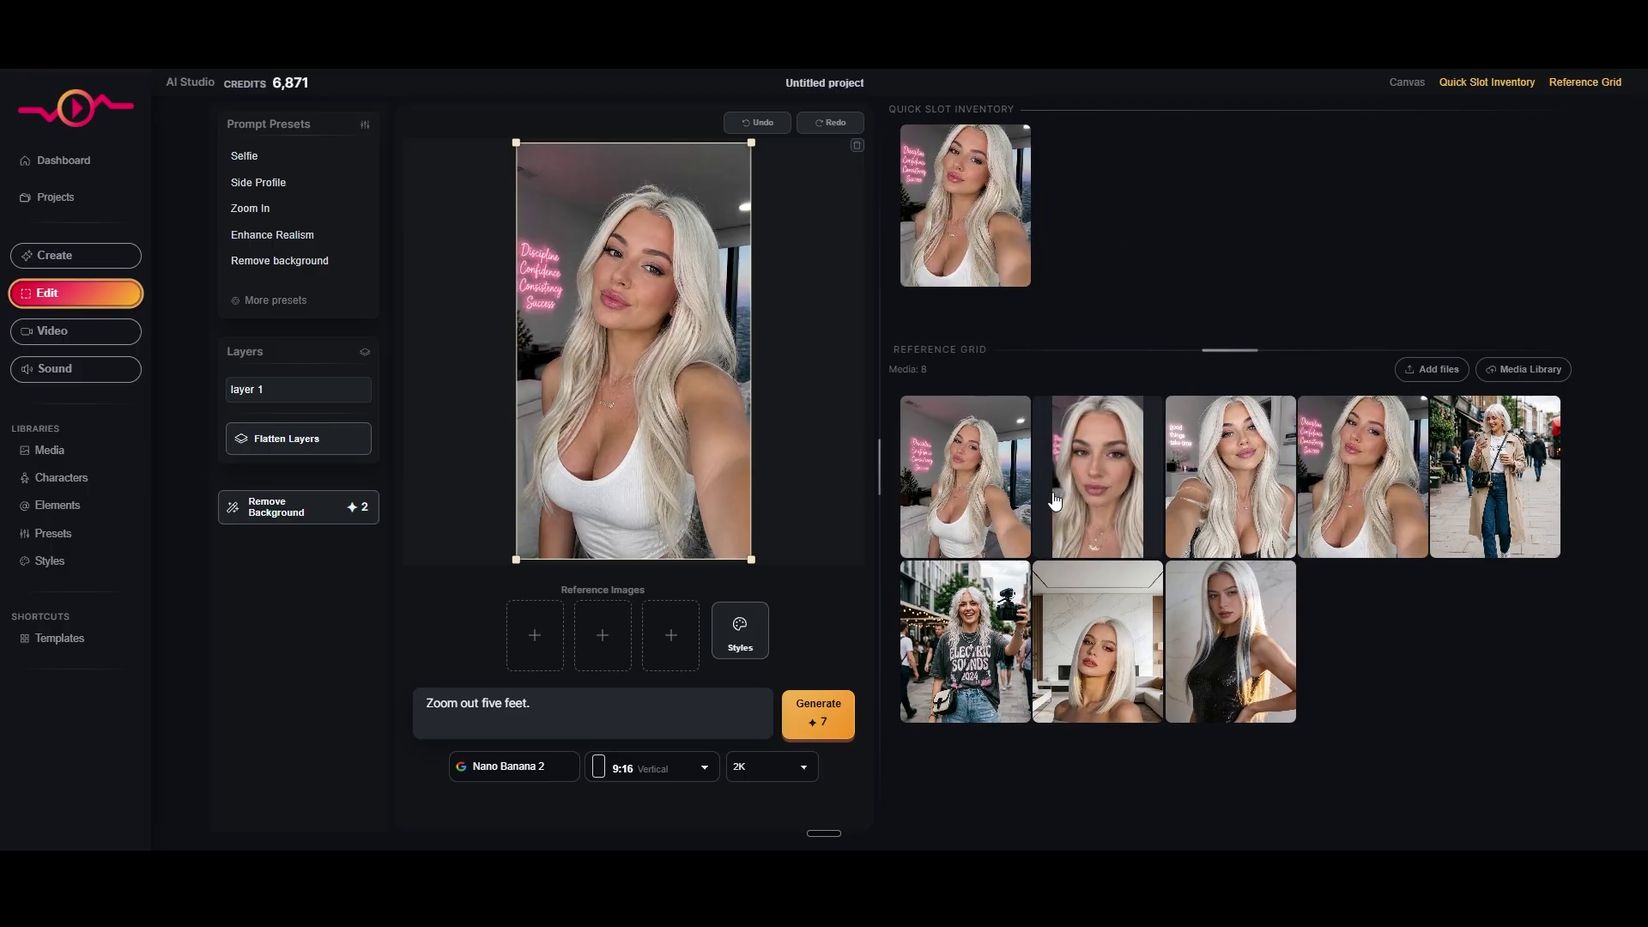
drag(1042, 350, 1288, 350)
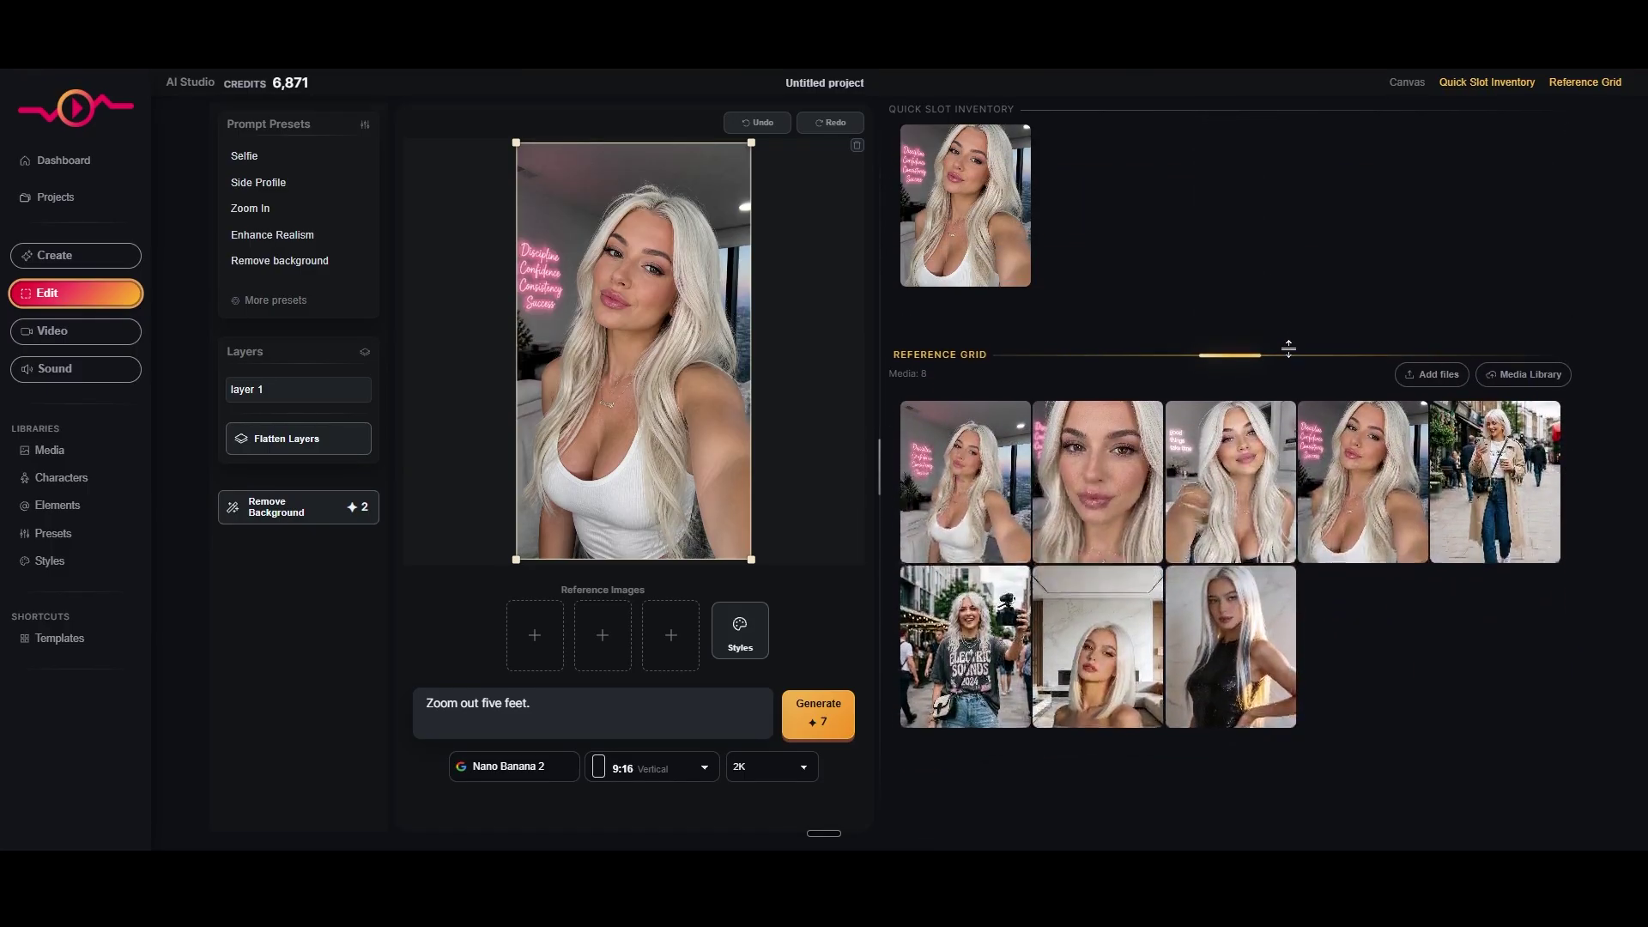
Show the canvas, try placing the selfie on it and moving it, and hide the canvas again
click(1407, 82)
drag(978, 420, 1141, 247)
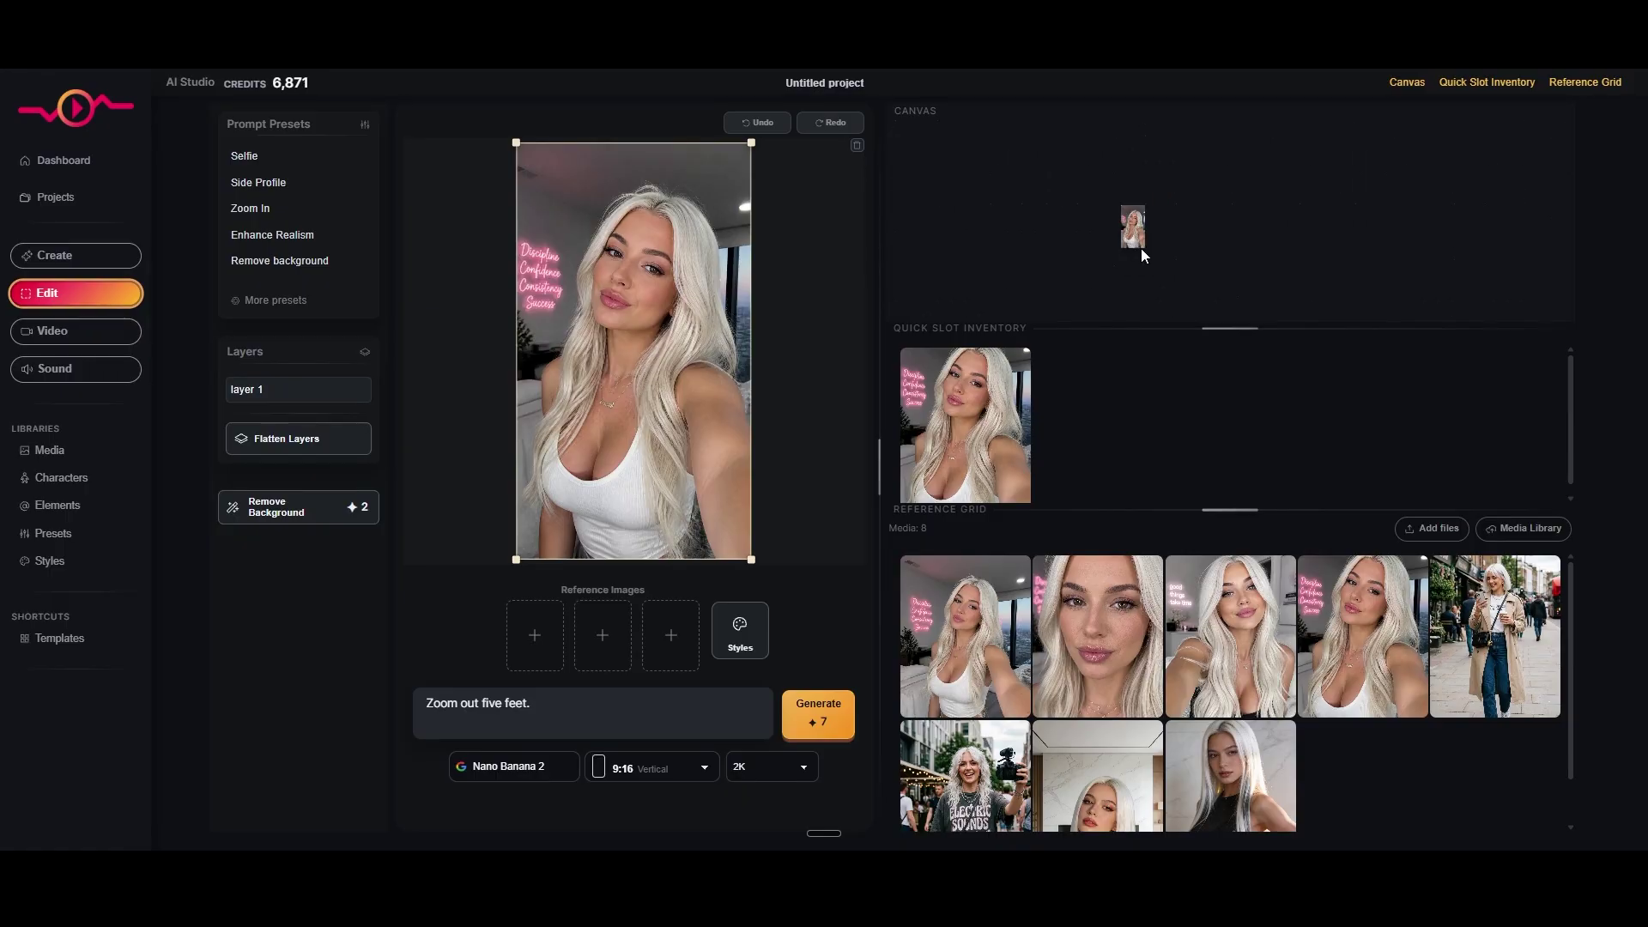
scroll(1273, 225, down, 3)
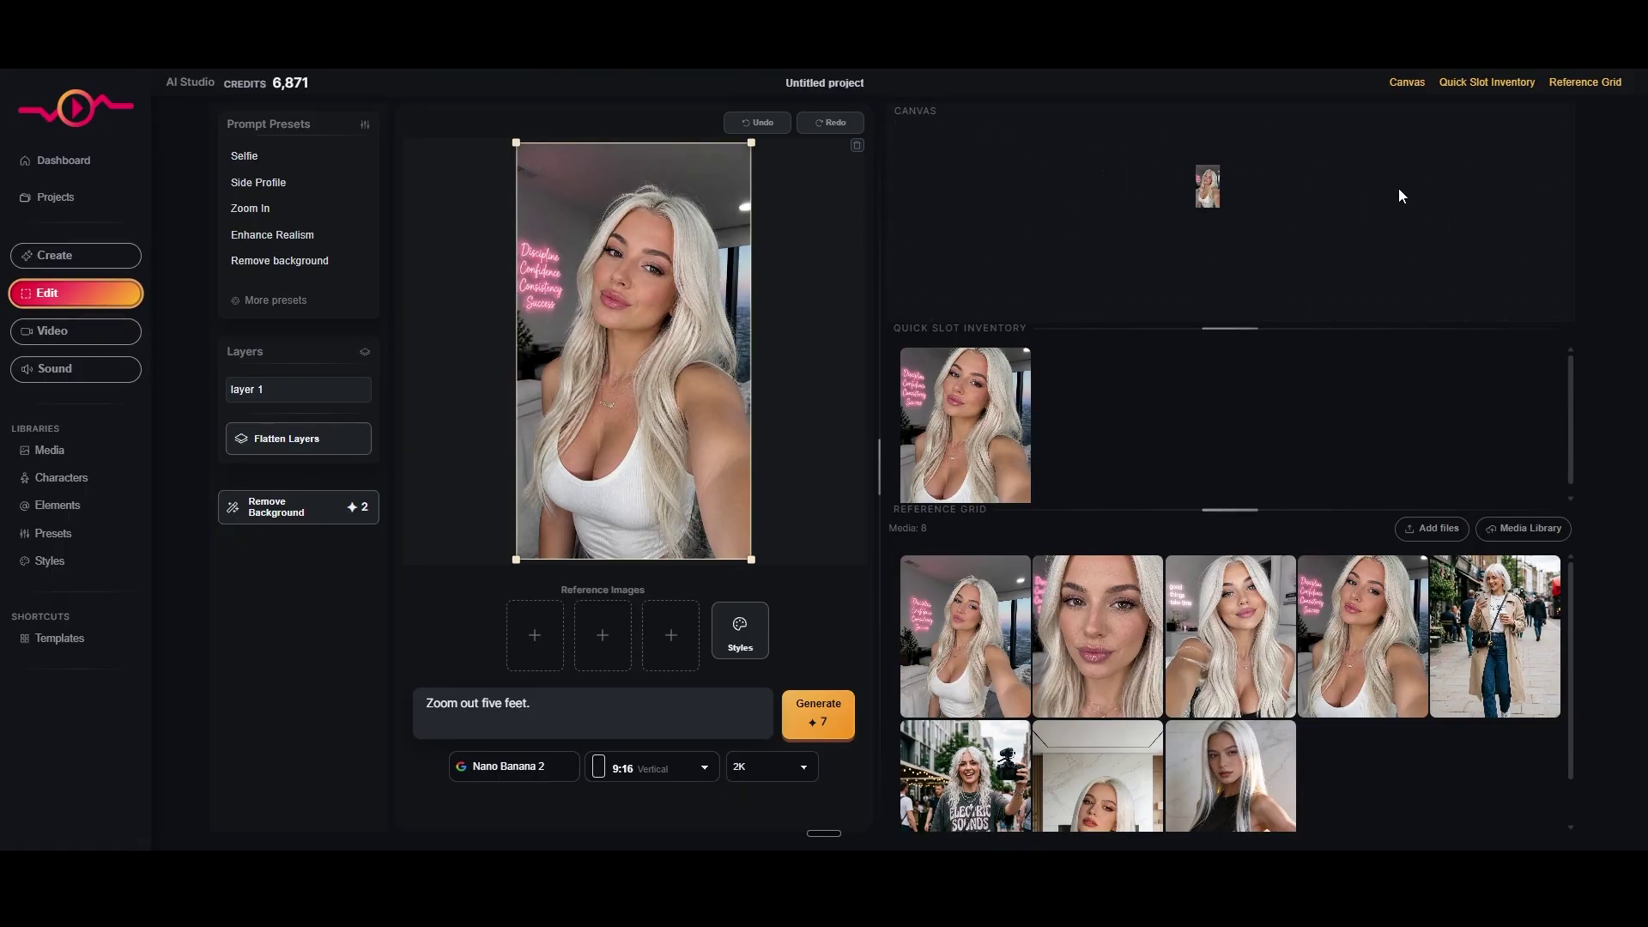
click(1404, 83)
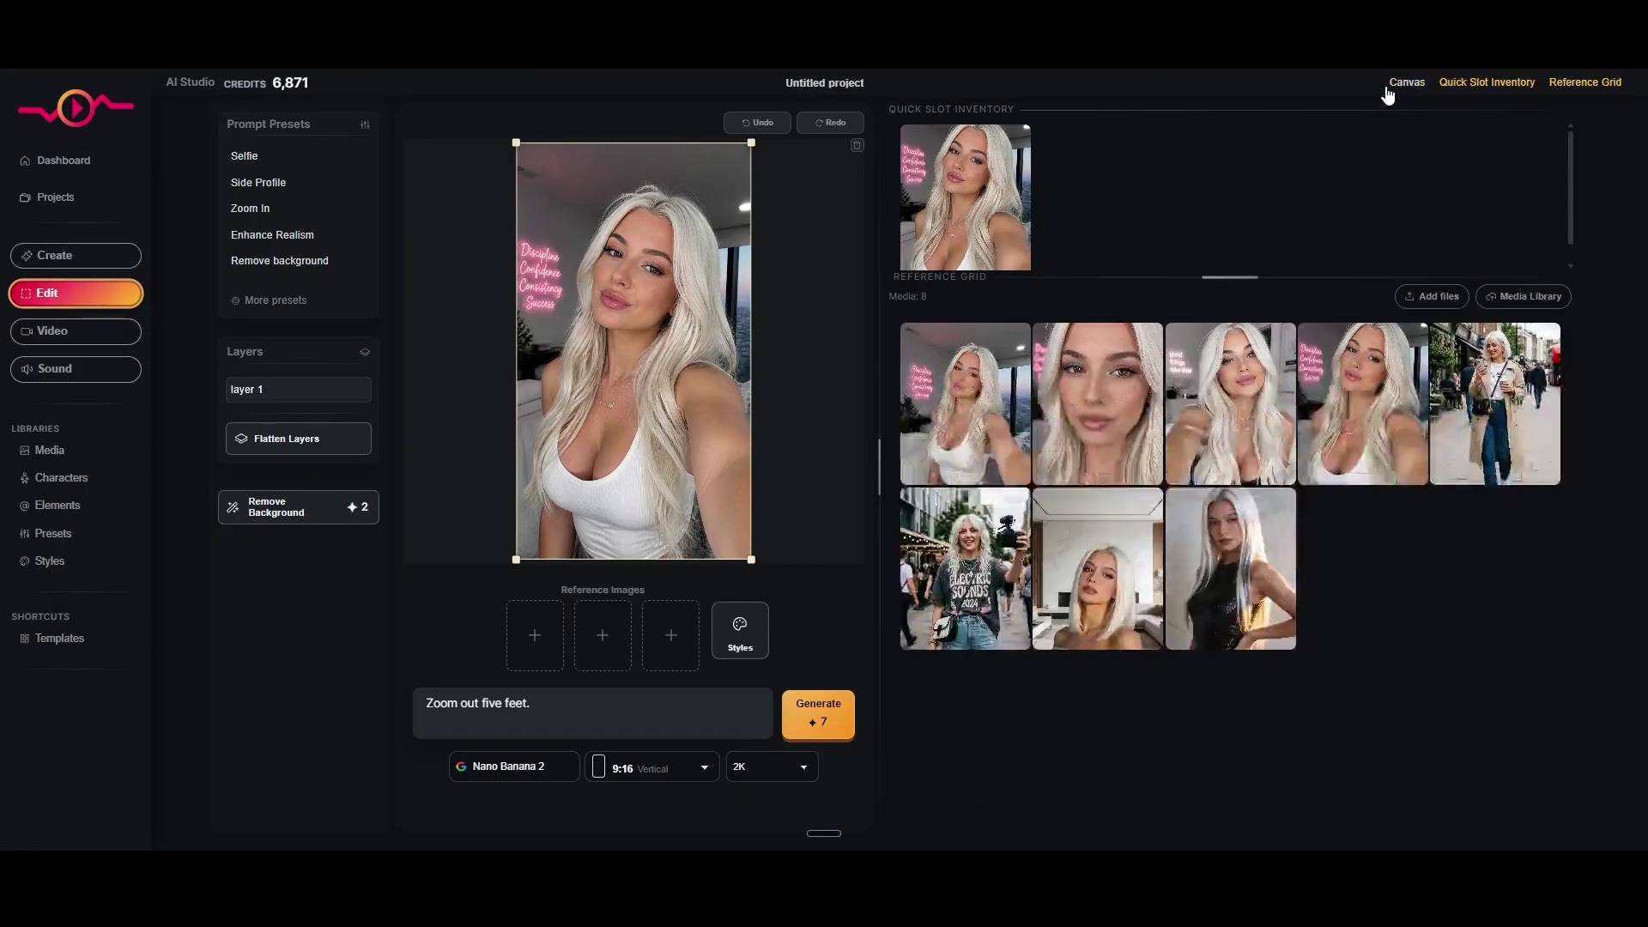
Add the face close-up and the zoomed-out selfie to the Quick Slot Inventory and enlarge its area
drag(1251, 274, 1246, 351)
drag(1116, 492, 1124, 206)
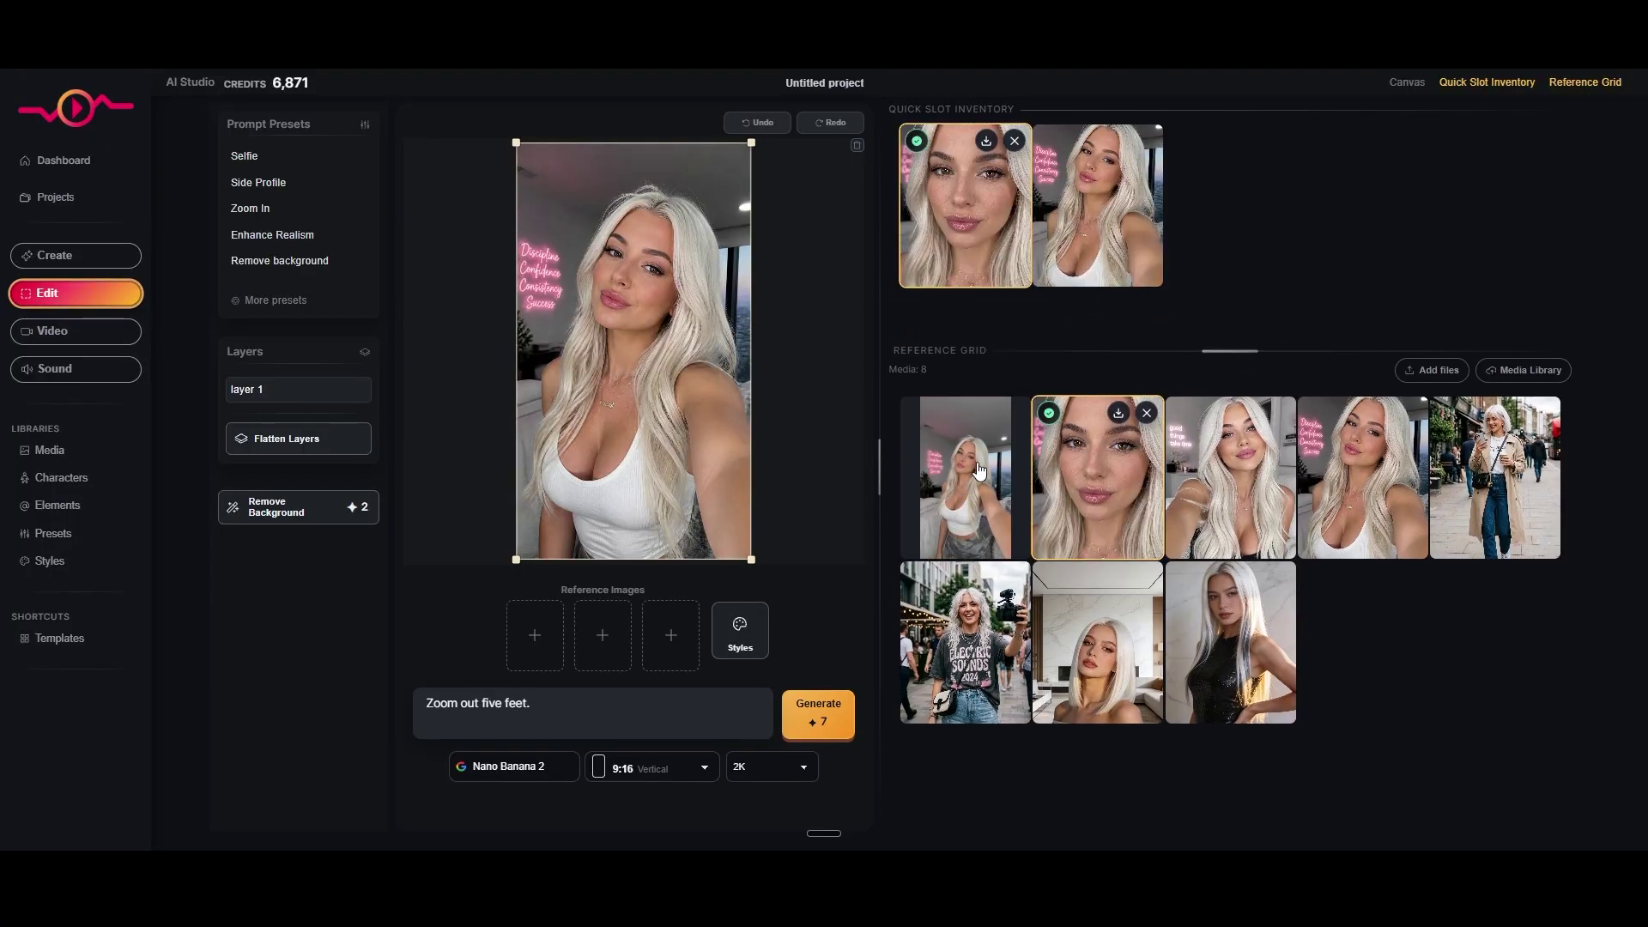
drag(979, 472, 1292, 194)
drag(1220, 350, 1223, 413)
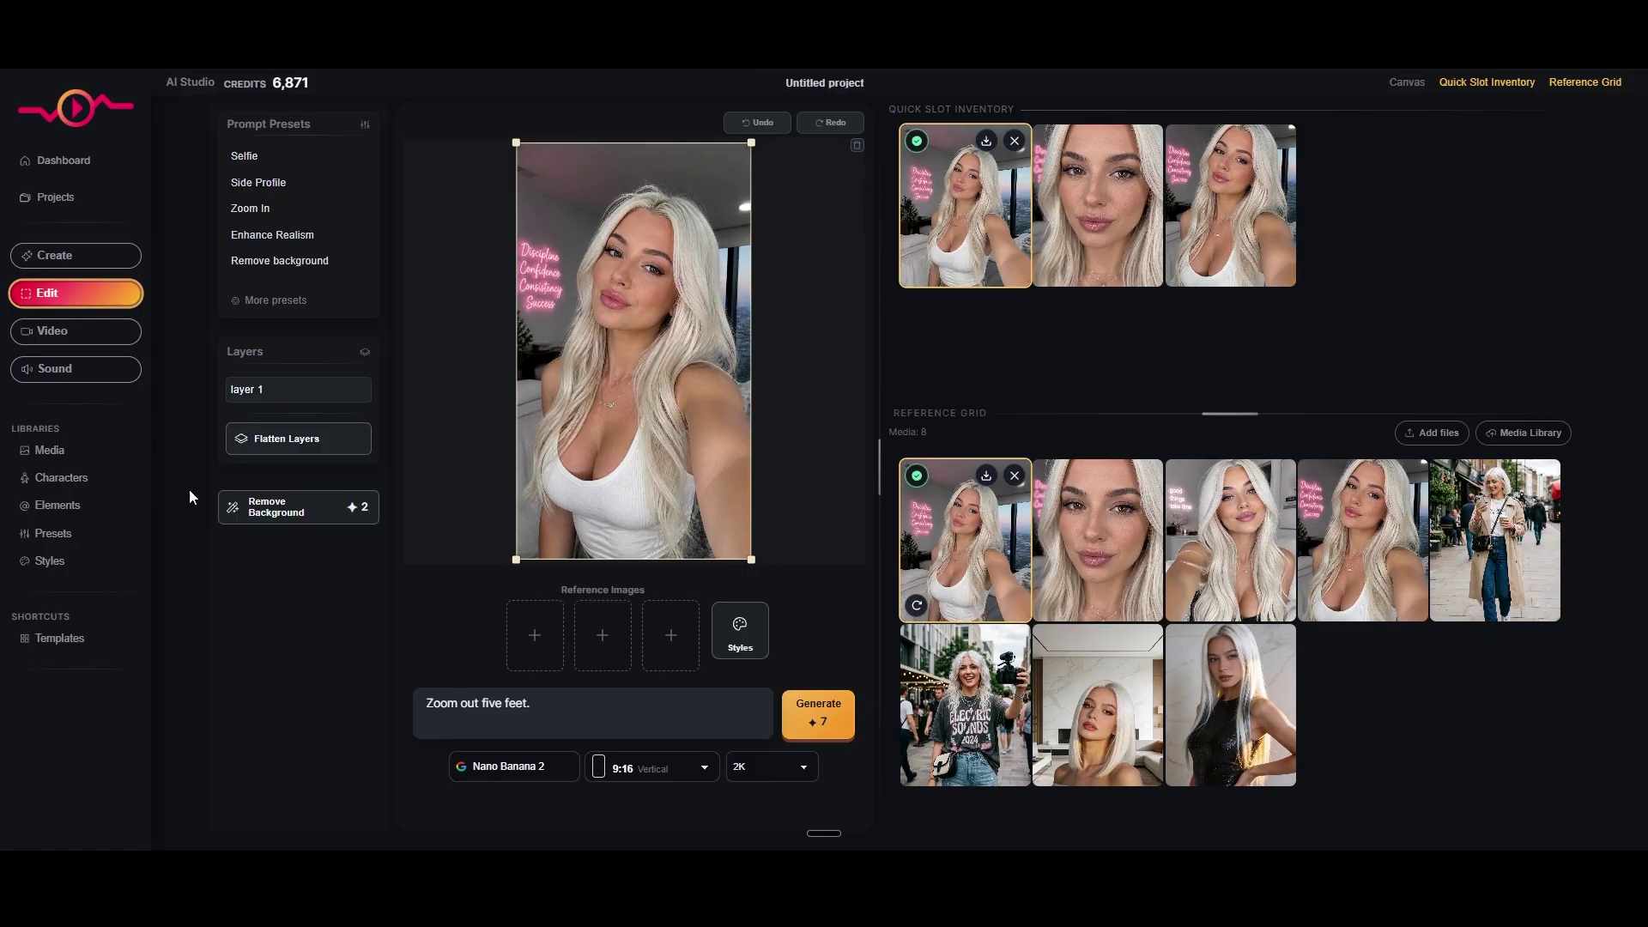
In the character library, assign the zoomed-out selfie as the new character's full-body reference, the face close-up as close-up, and the original selfie as portrait
click(61, 478)
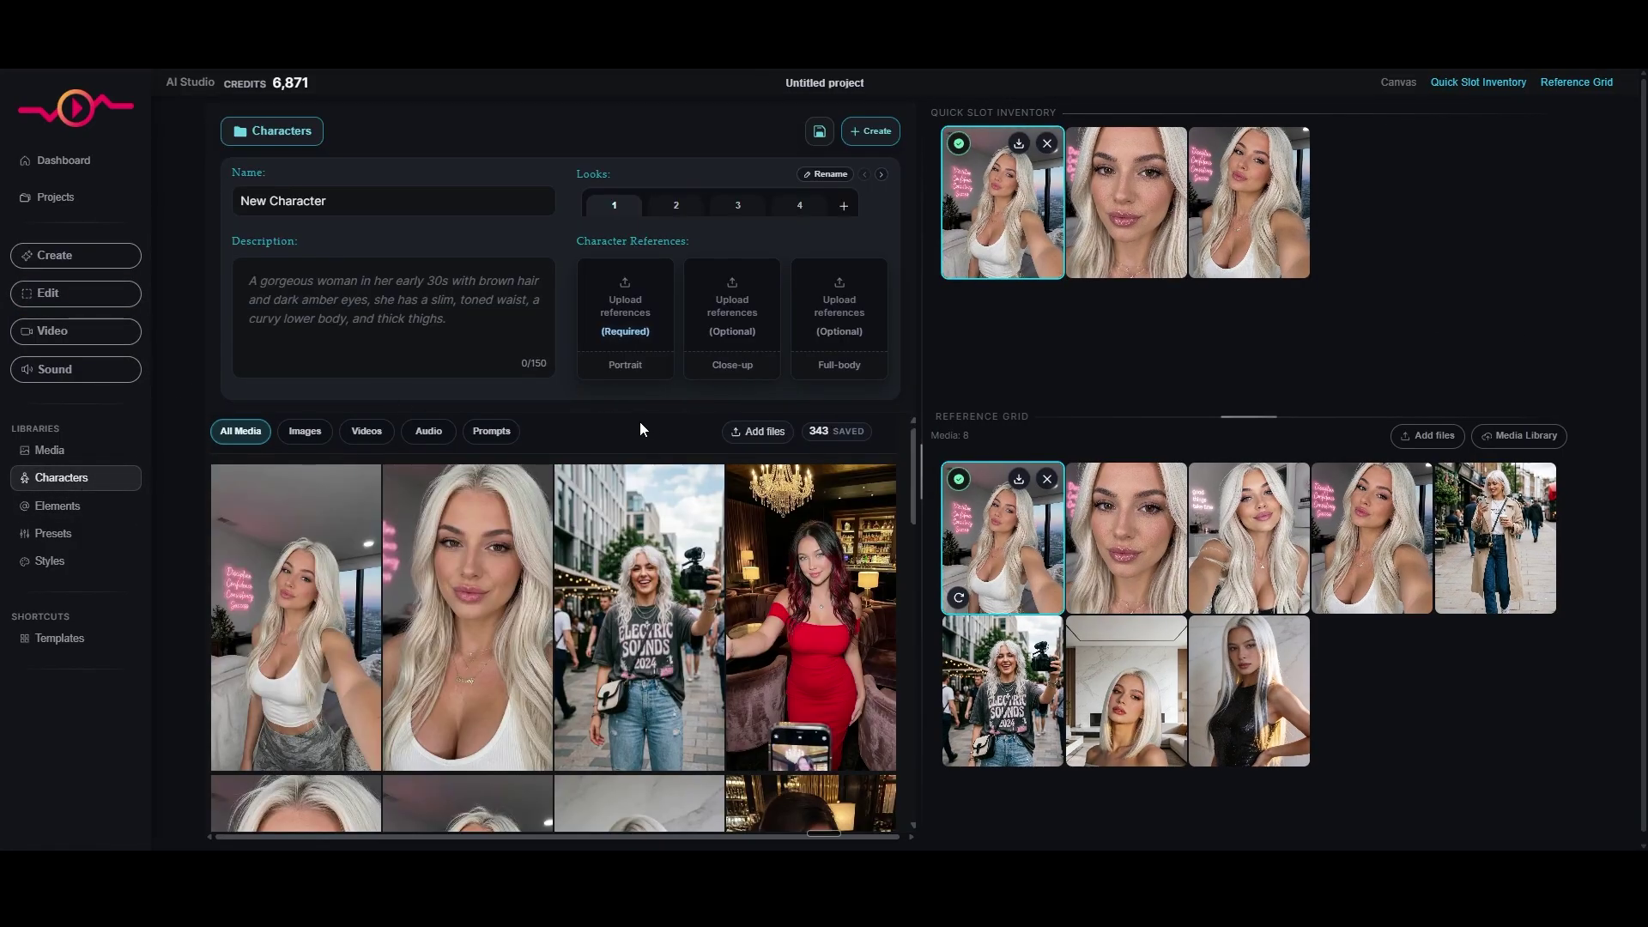
scroll(574, 526, down, 10)
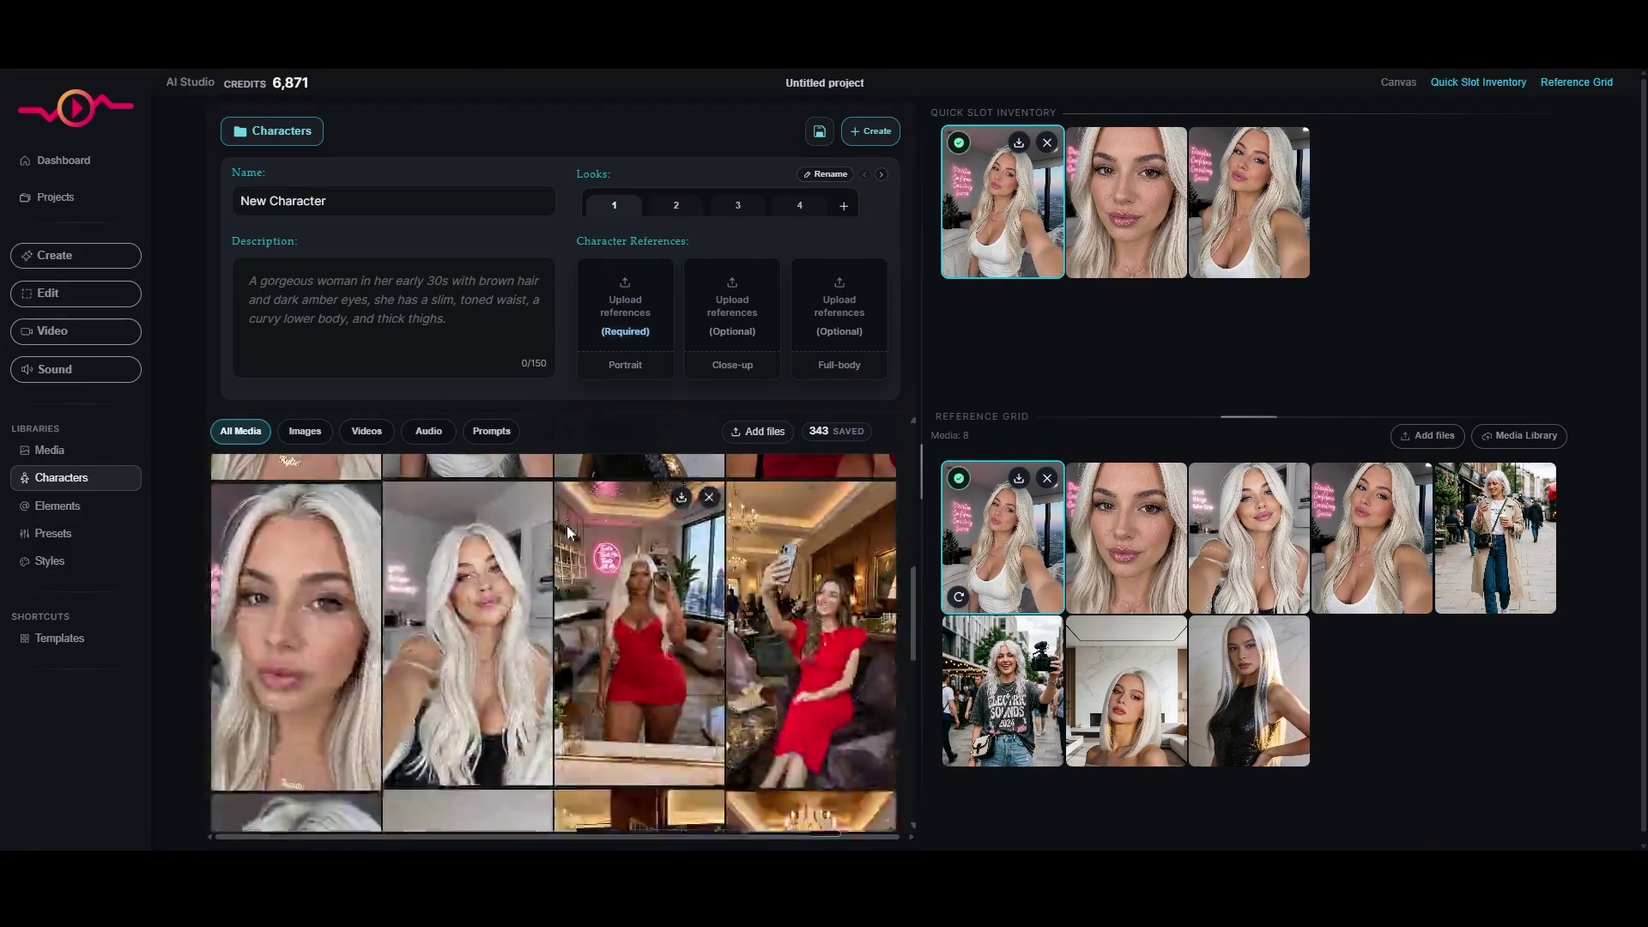
scroll(567, 533, down, 10)
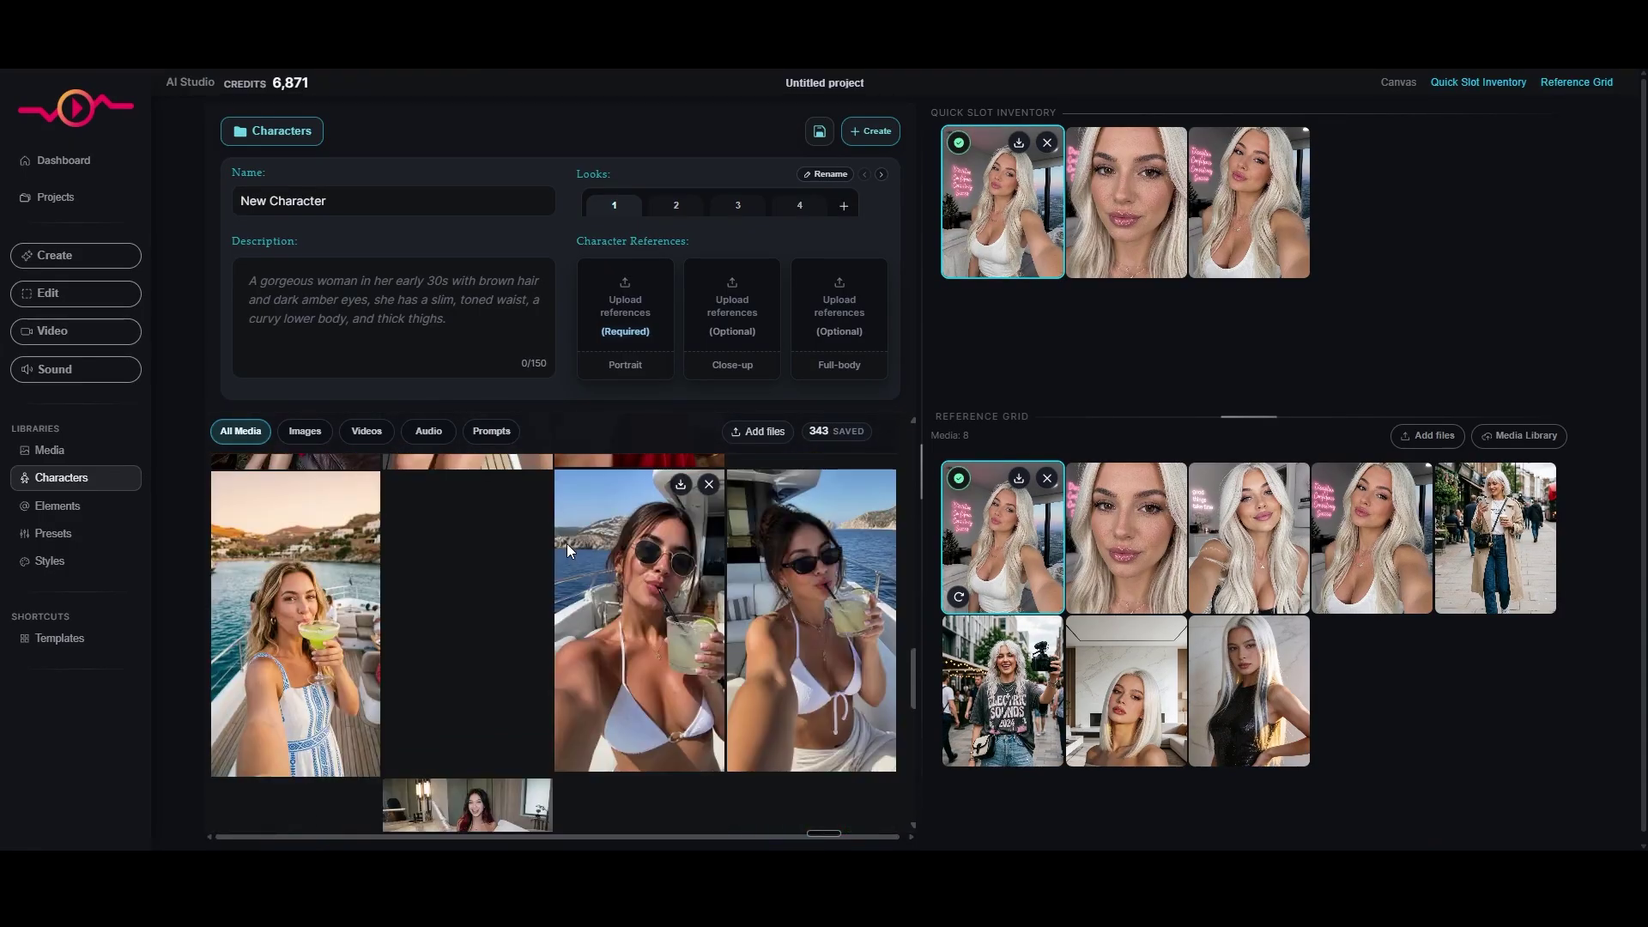
scroll(571, 550, down, 10)
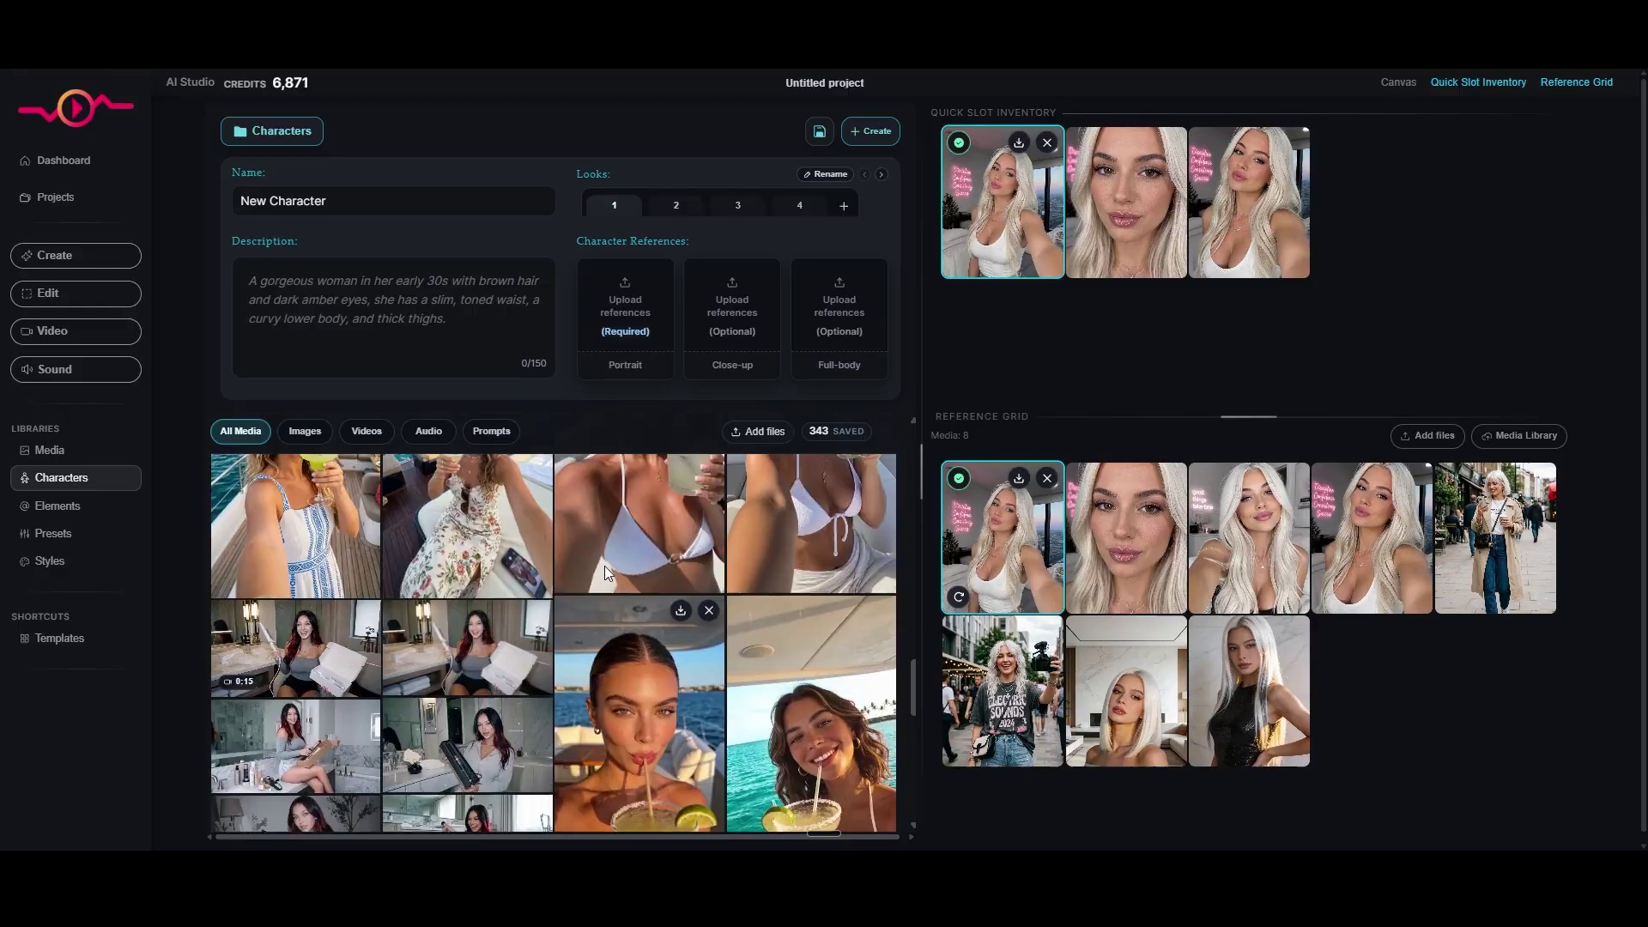
scroll(580, 564, up, 10)
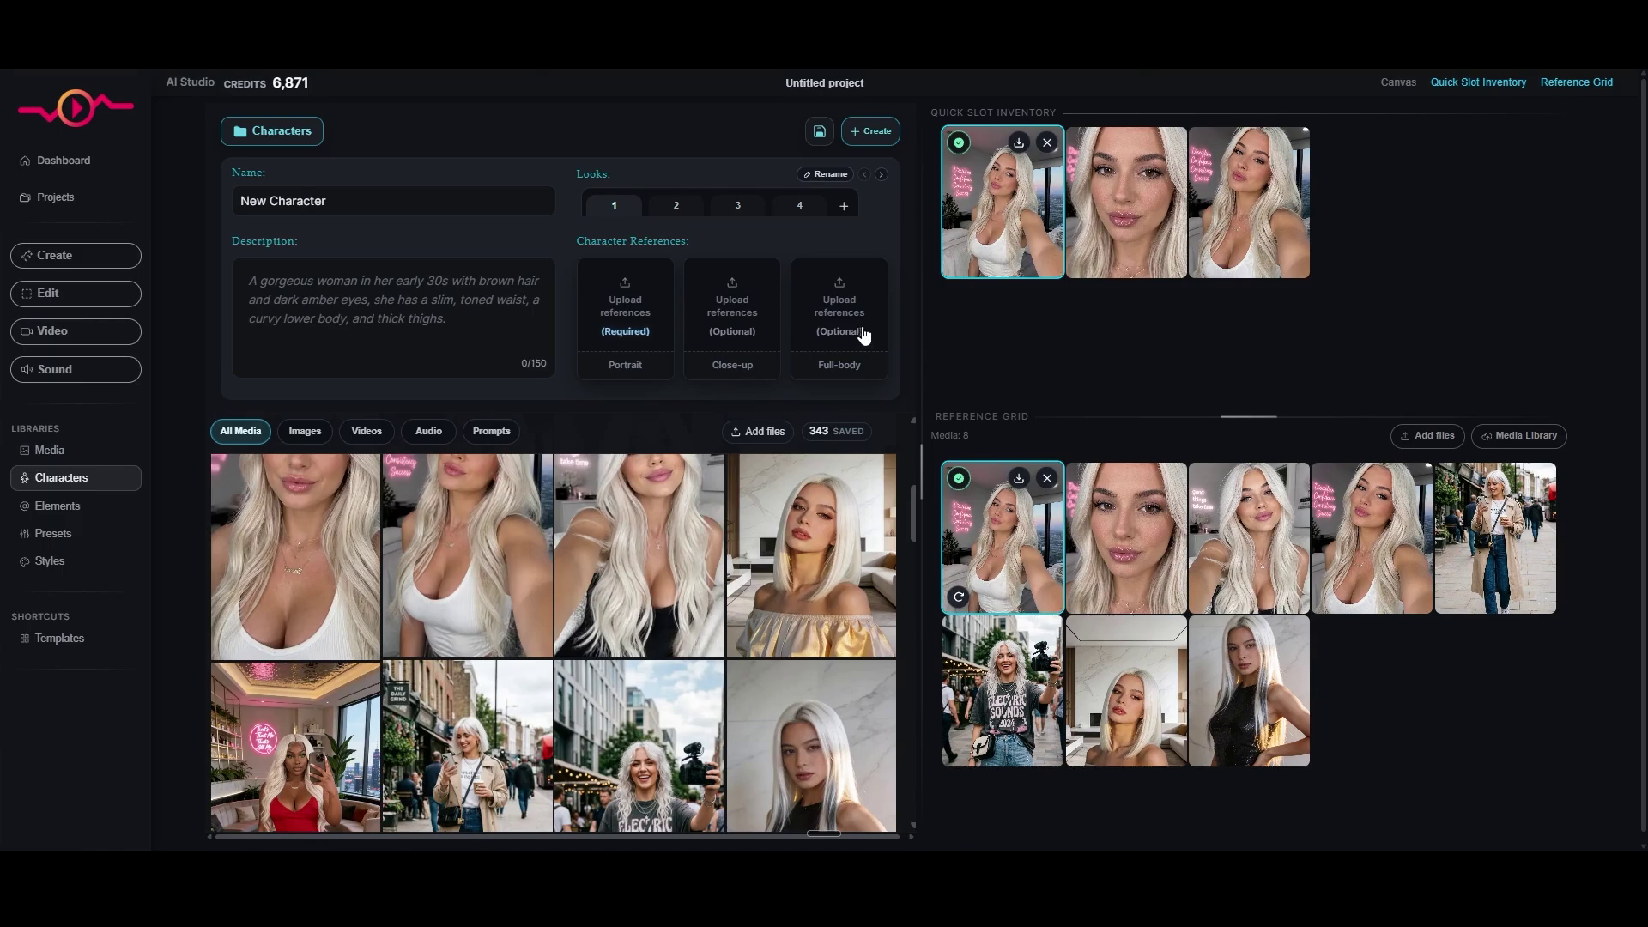
drag(1003, 202, 856, 319)
drag(1127, 223, 753, 291)
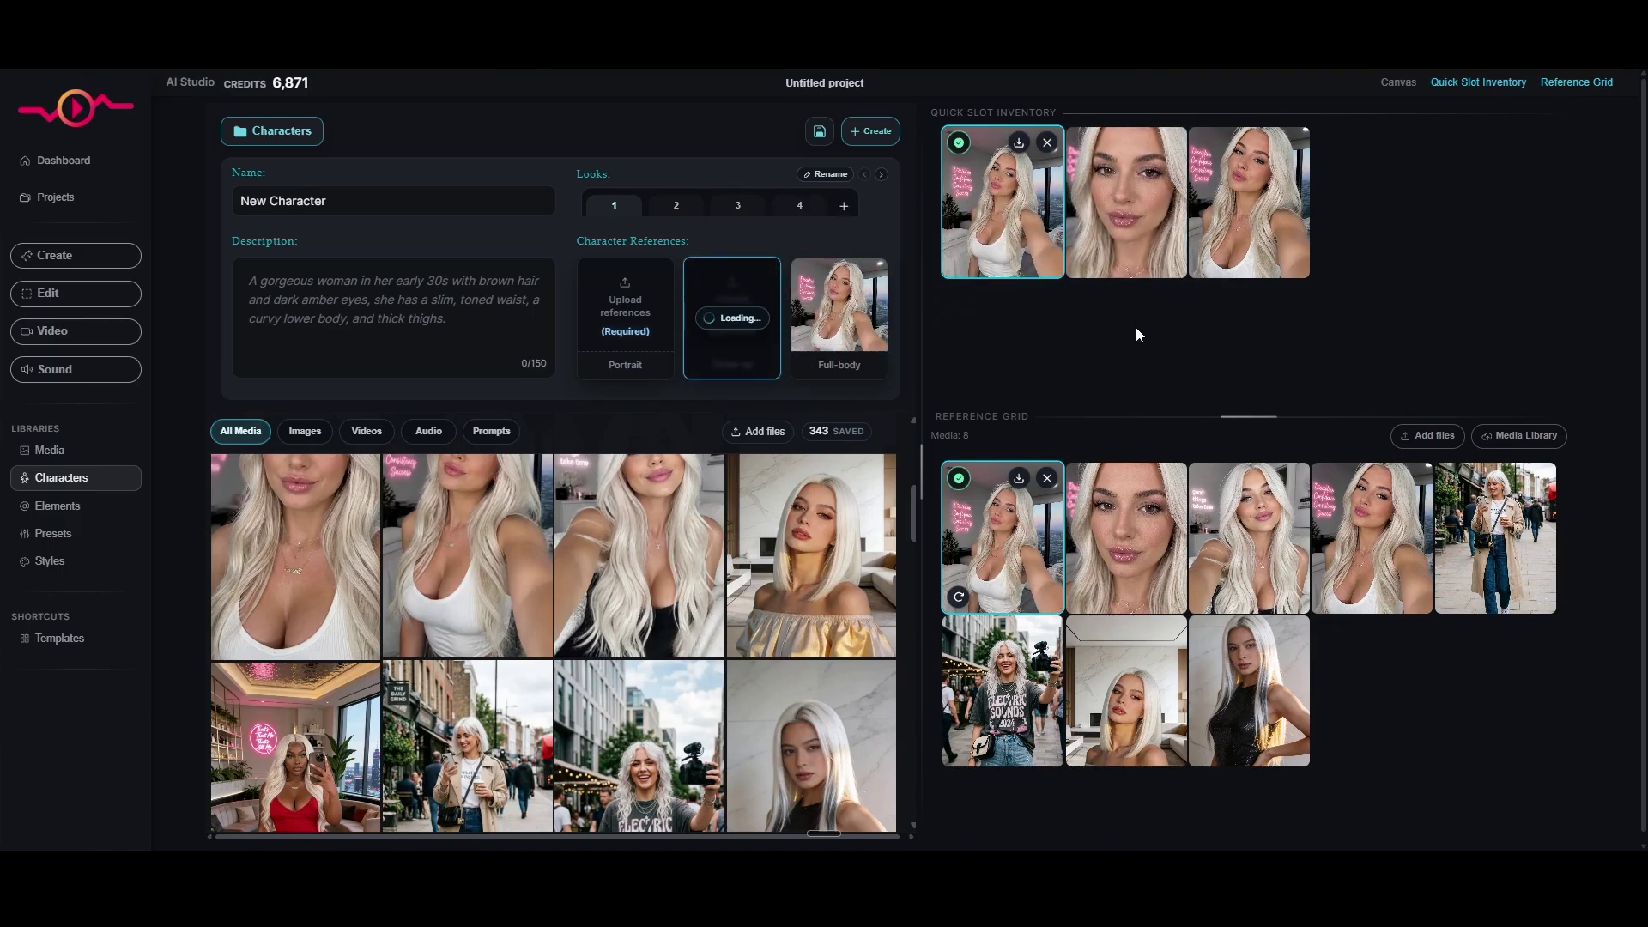
drag(1256, 240, 625, 300)
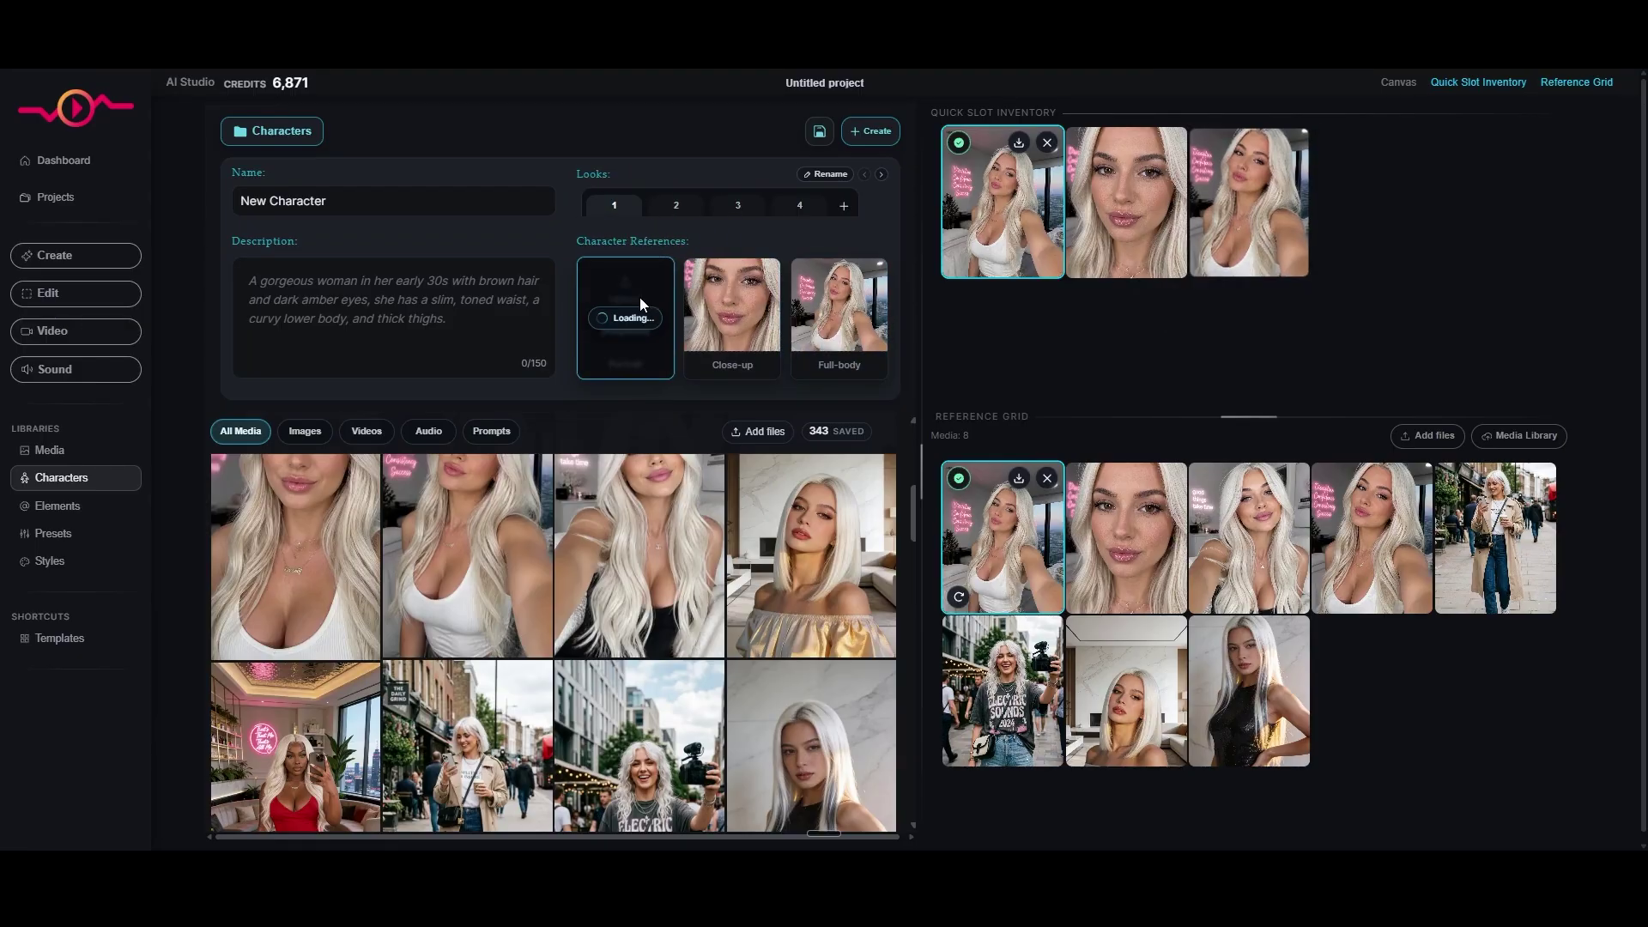
Name the character Zoey, describe her with "She has platinum white hair. She has dark eyes." and save the character
click(345, 208)
drag(345, 207, 152, 206)
text(Zoey)
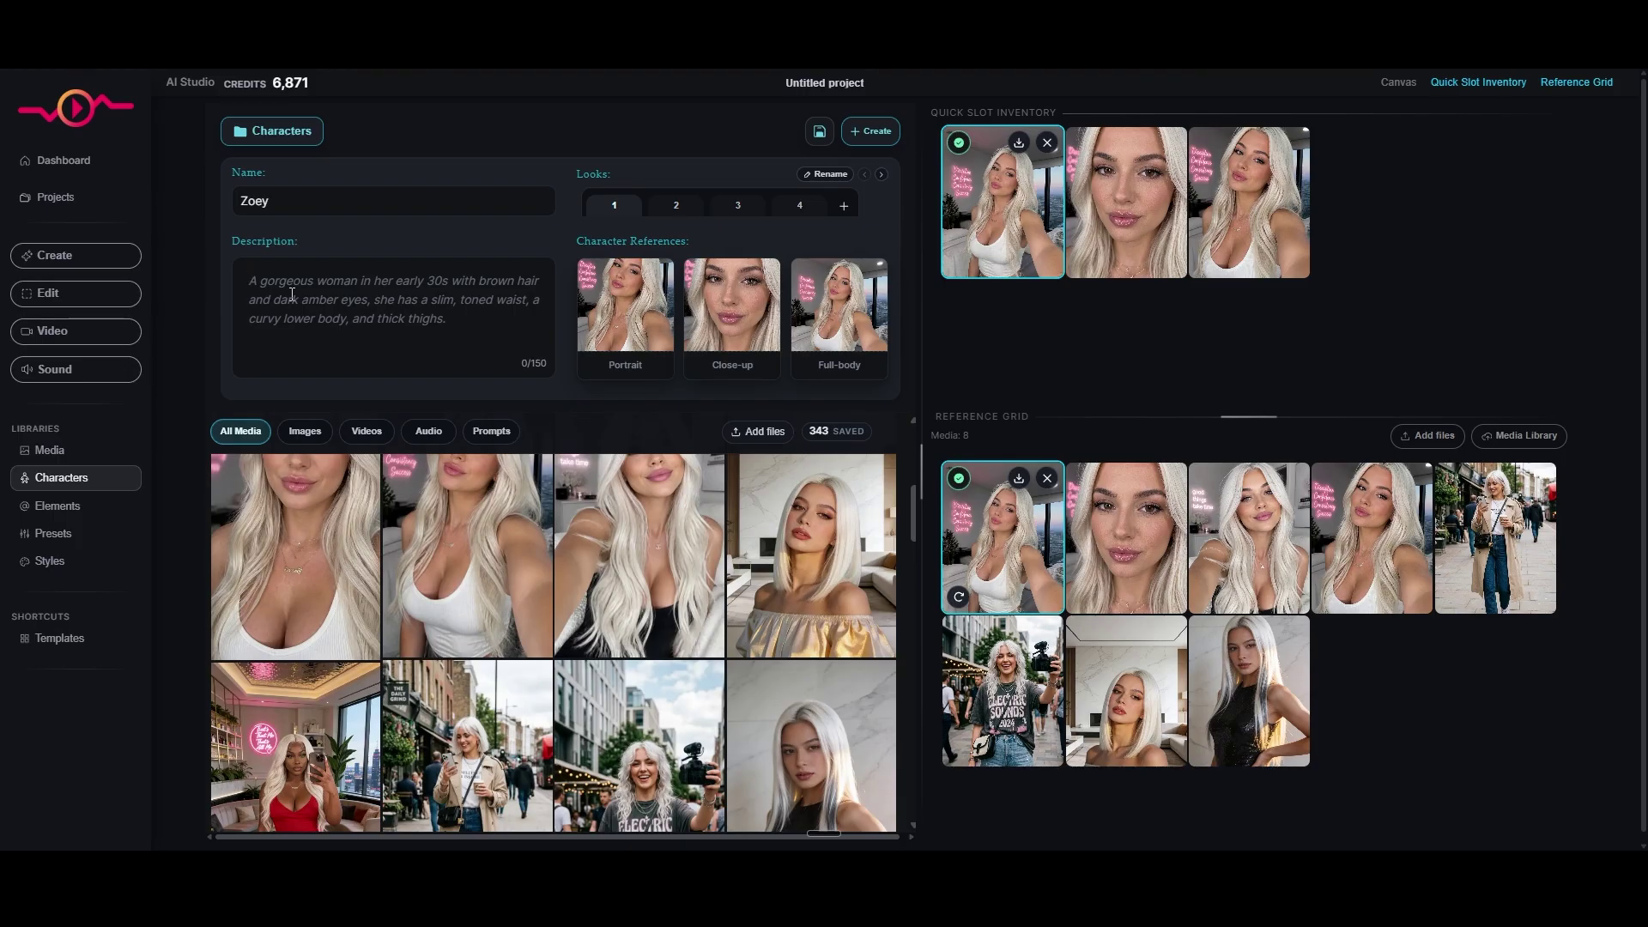
text(She has platinum white hair. She has dark eyes.)
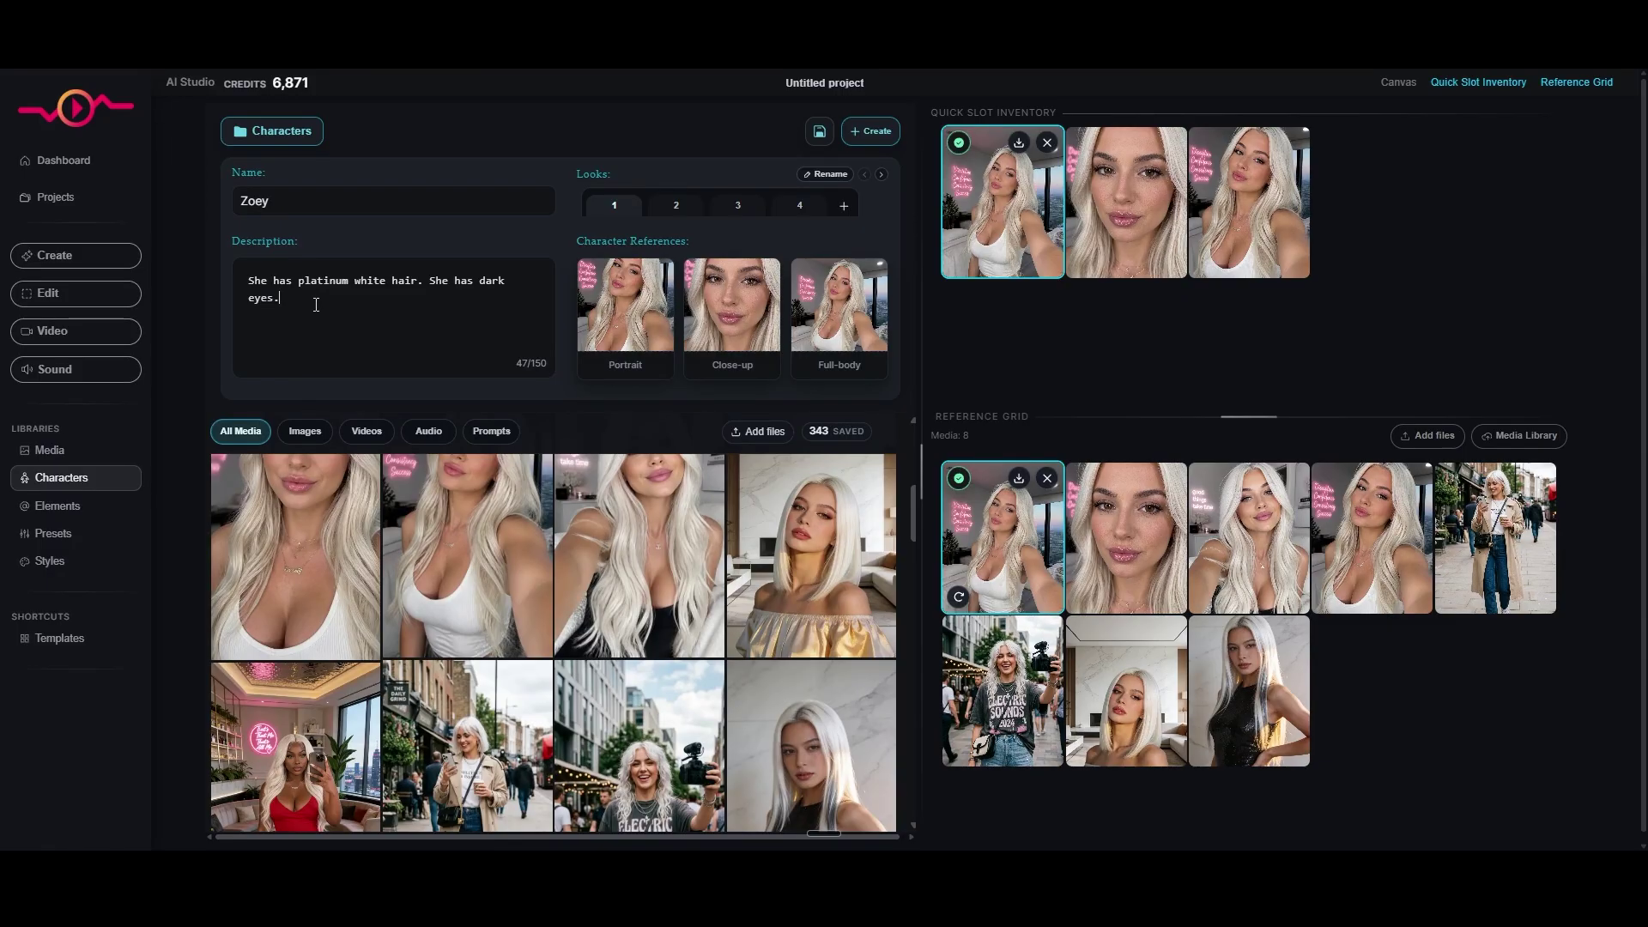
drag(256, 279, 491, 277)
drag(256, 302, 281, 302)
click(377, 316)
click(818, 136)
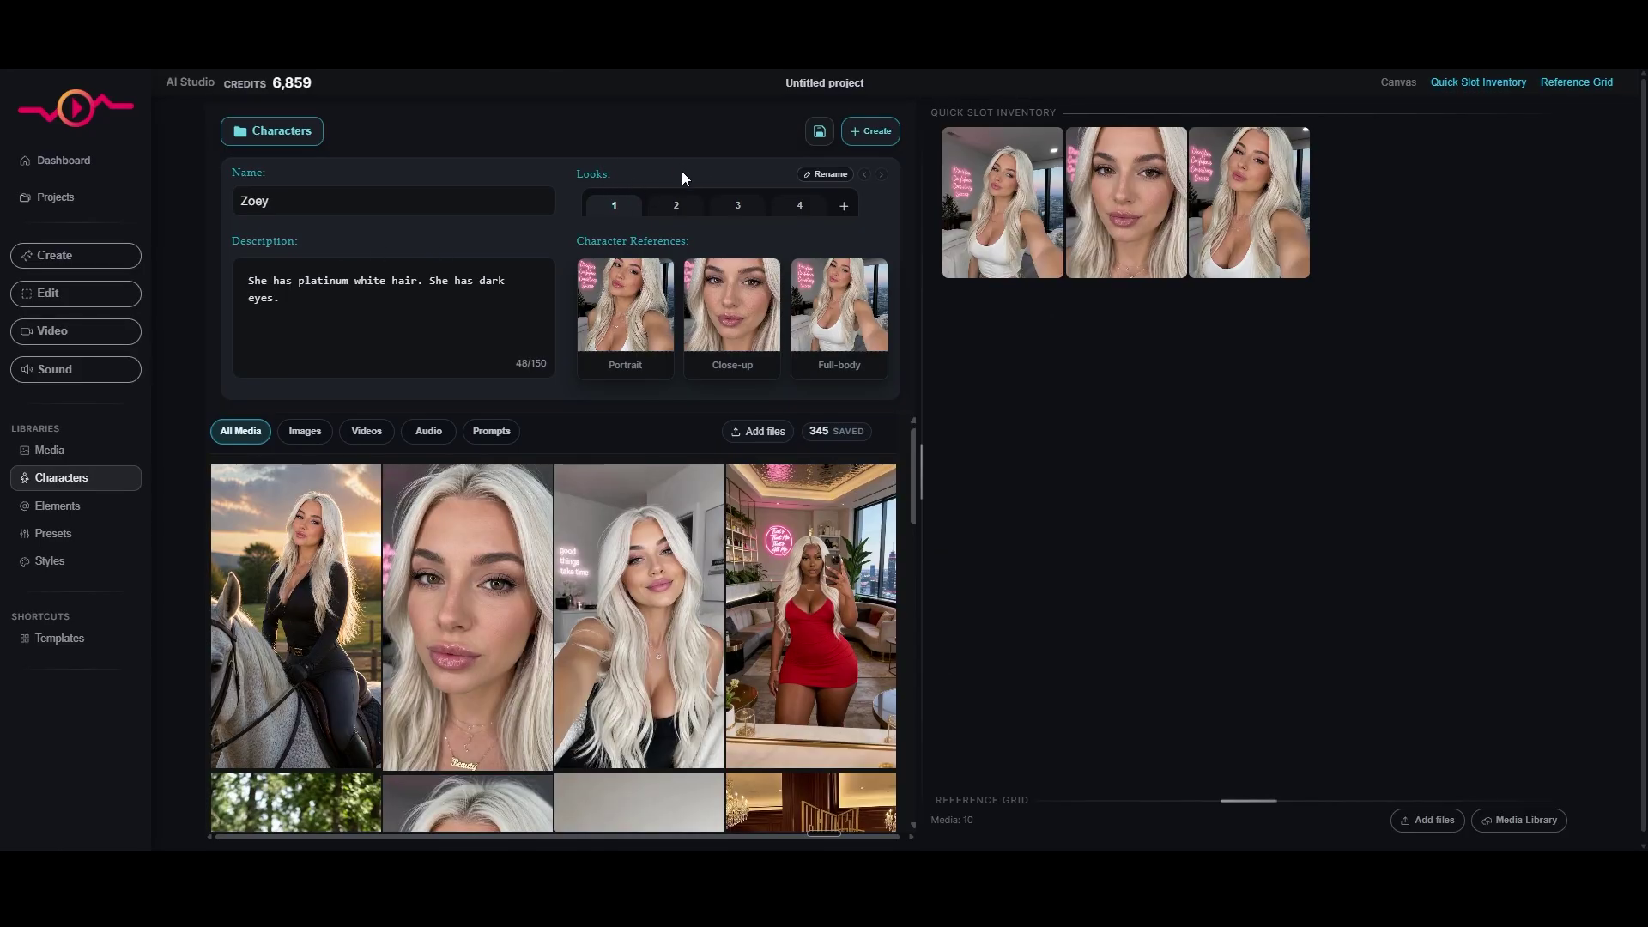
Look through the character's look slots 1 to 4 and compare them with the first look's references and description
click(673, 205)
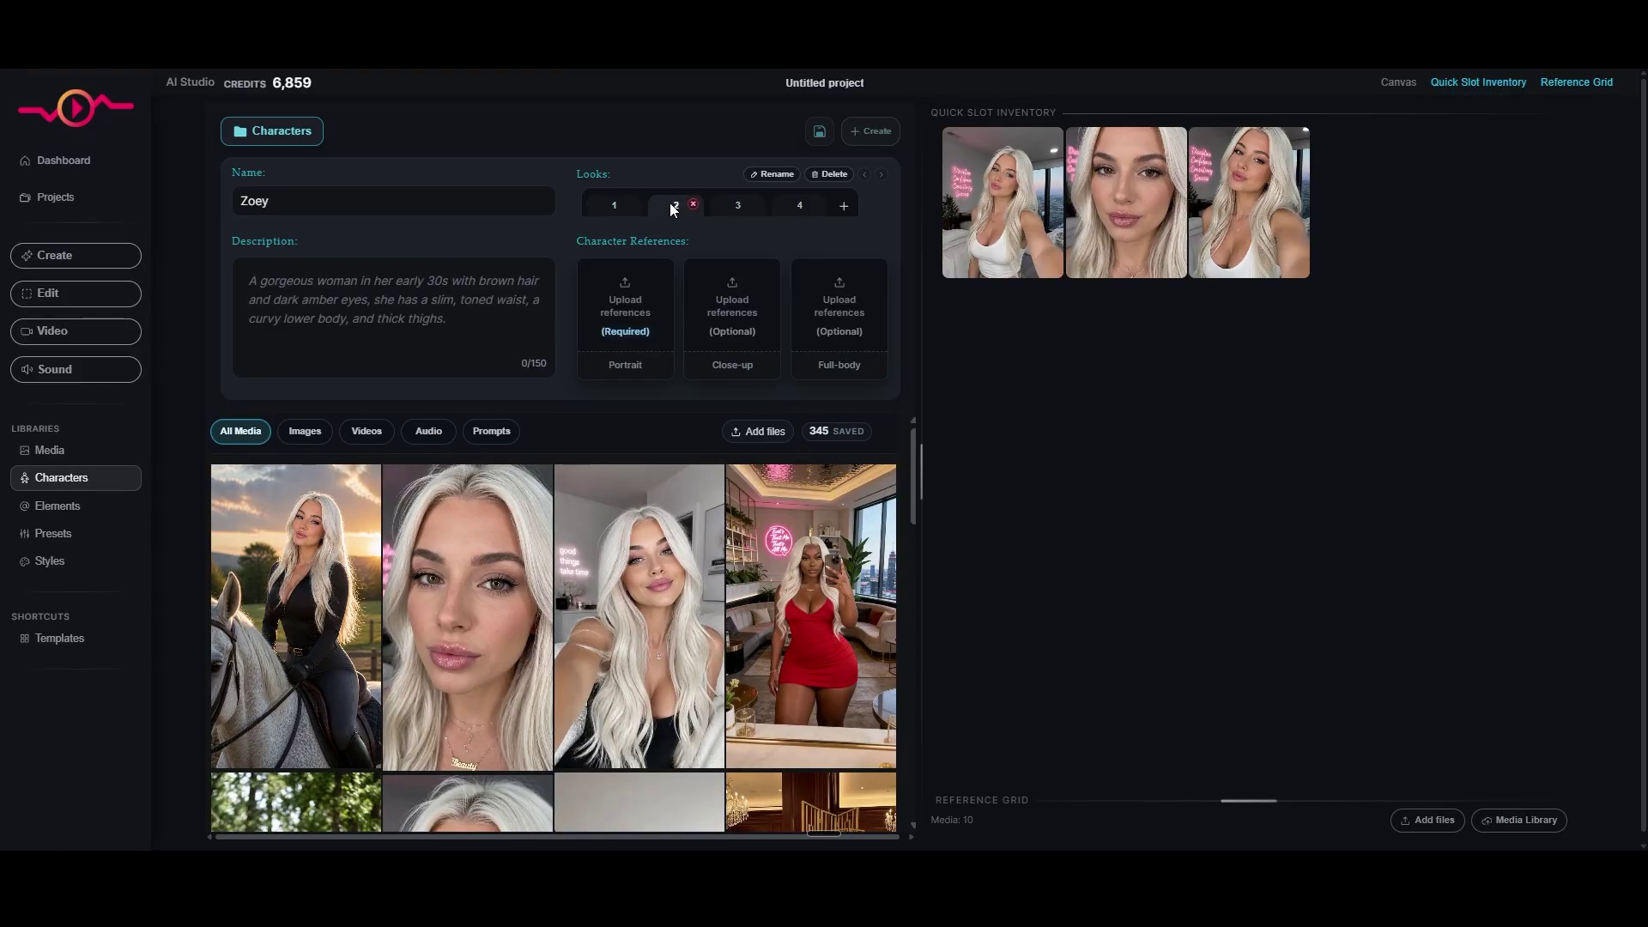
click(741, 204)
click(801, 204)
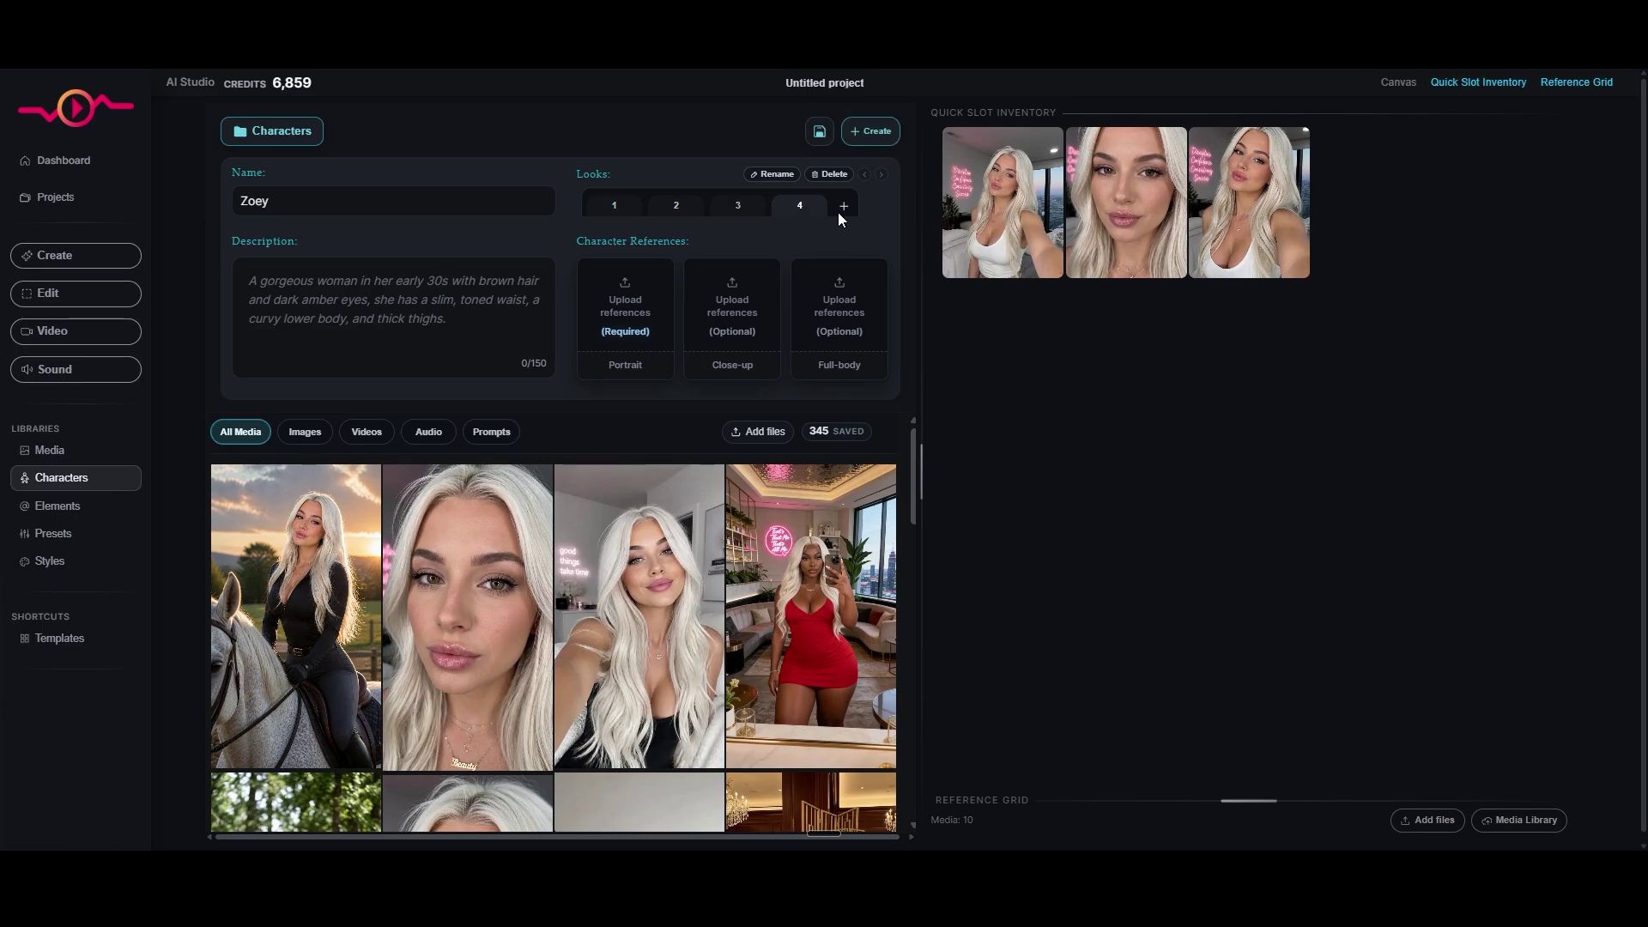
click(616, 207)
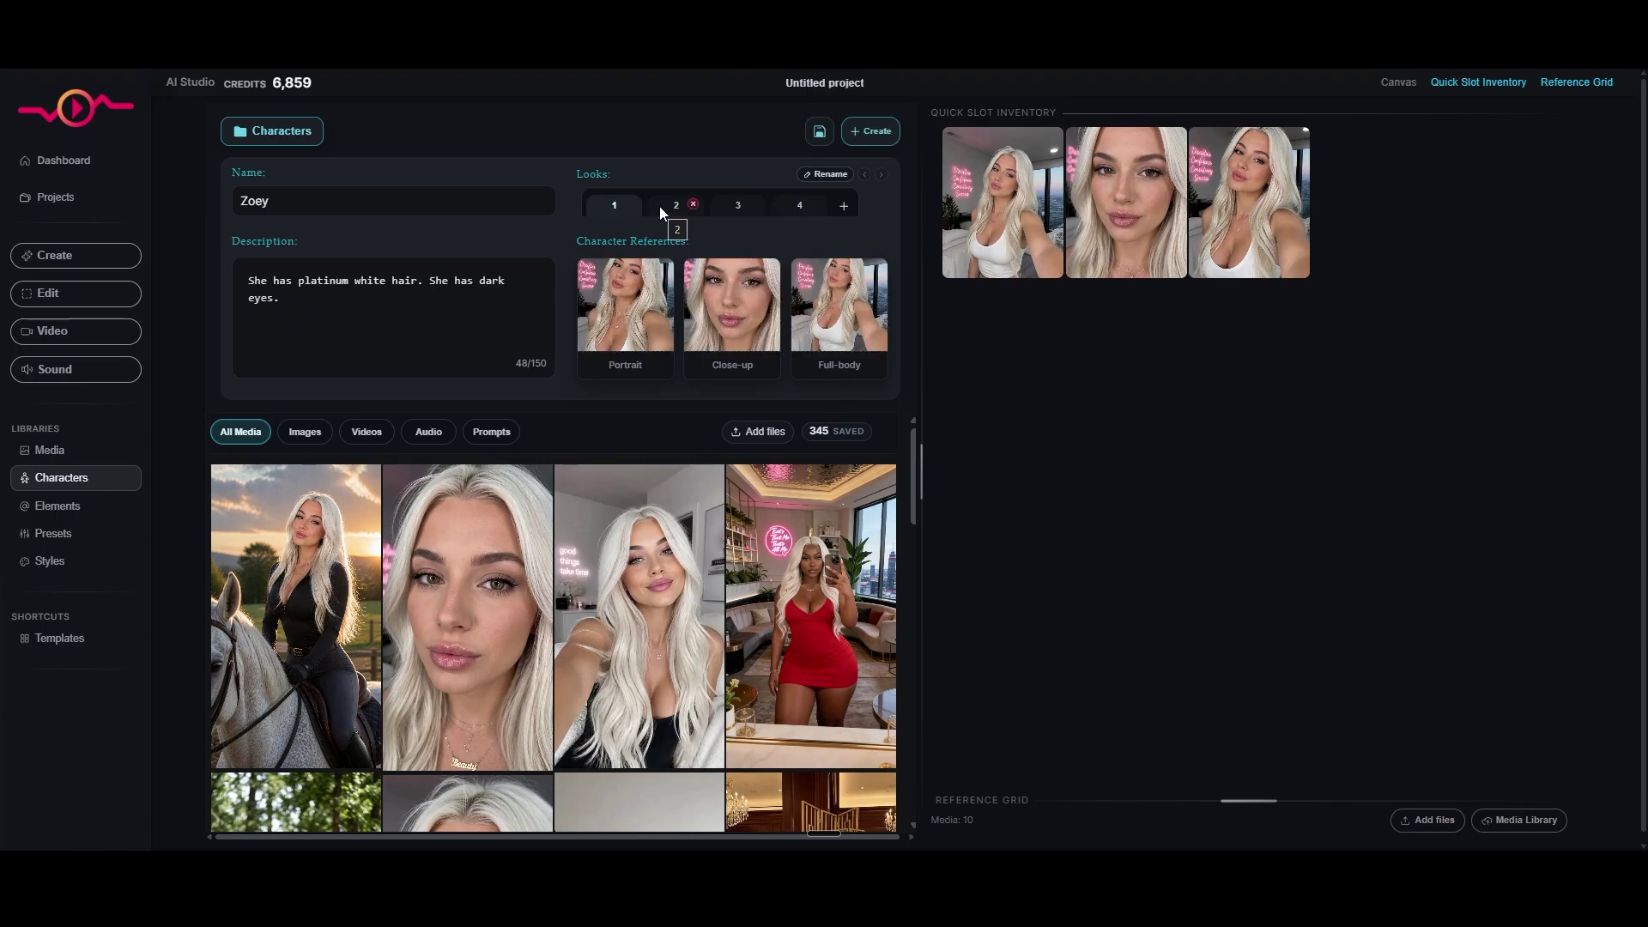
click(665, 204)
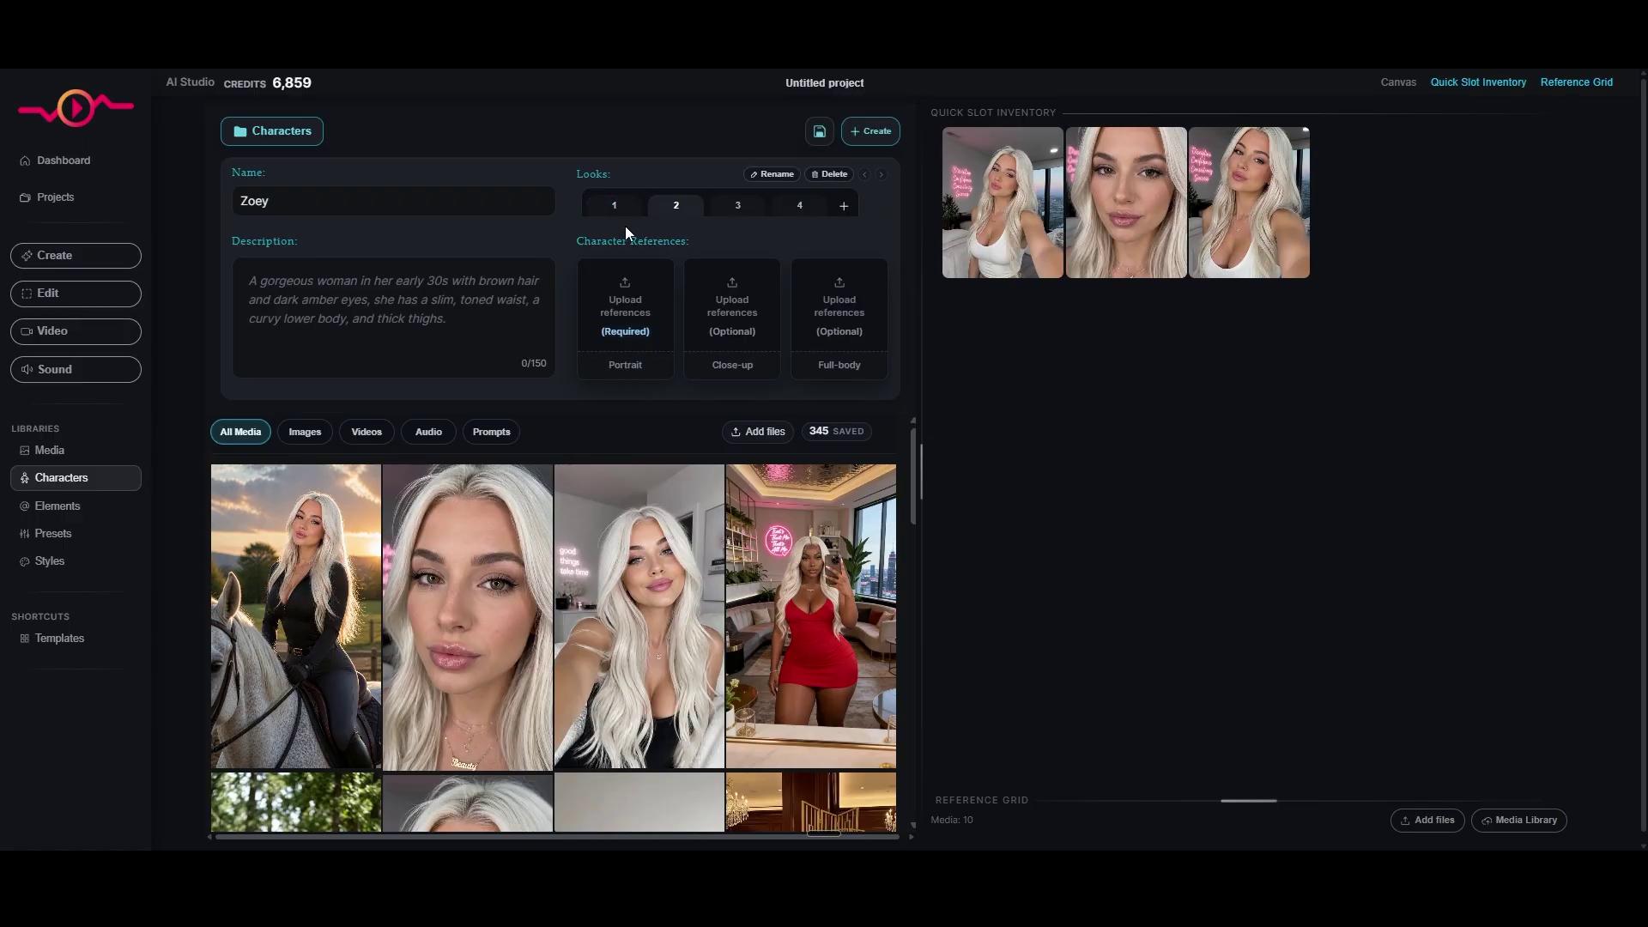
click(728, 204)
click(607, 208)
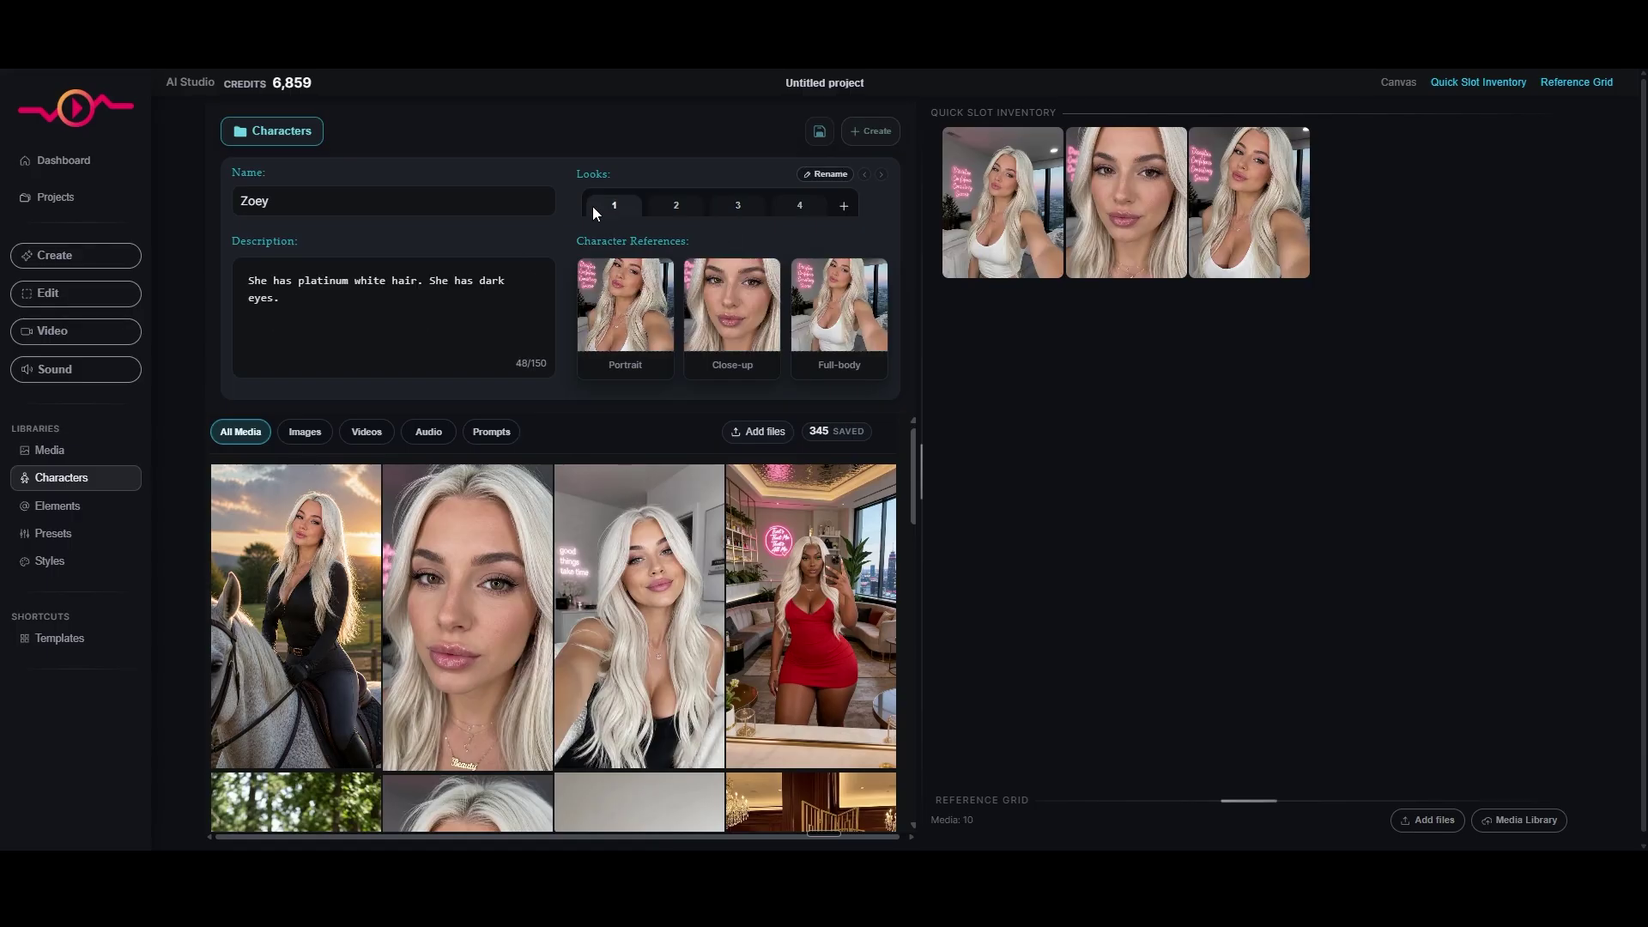
click(673, 205)
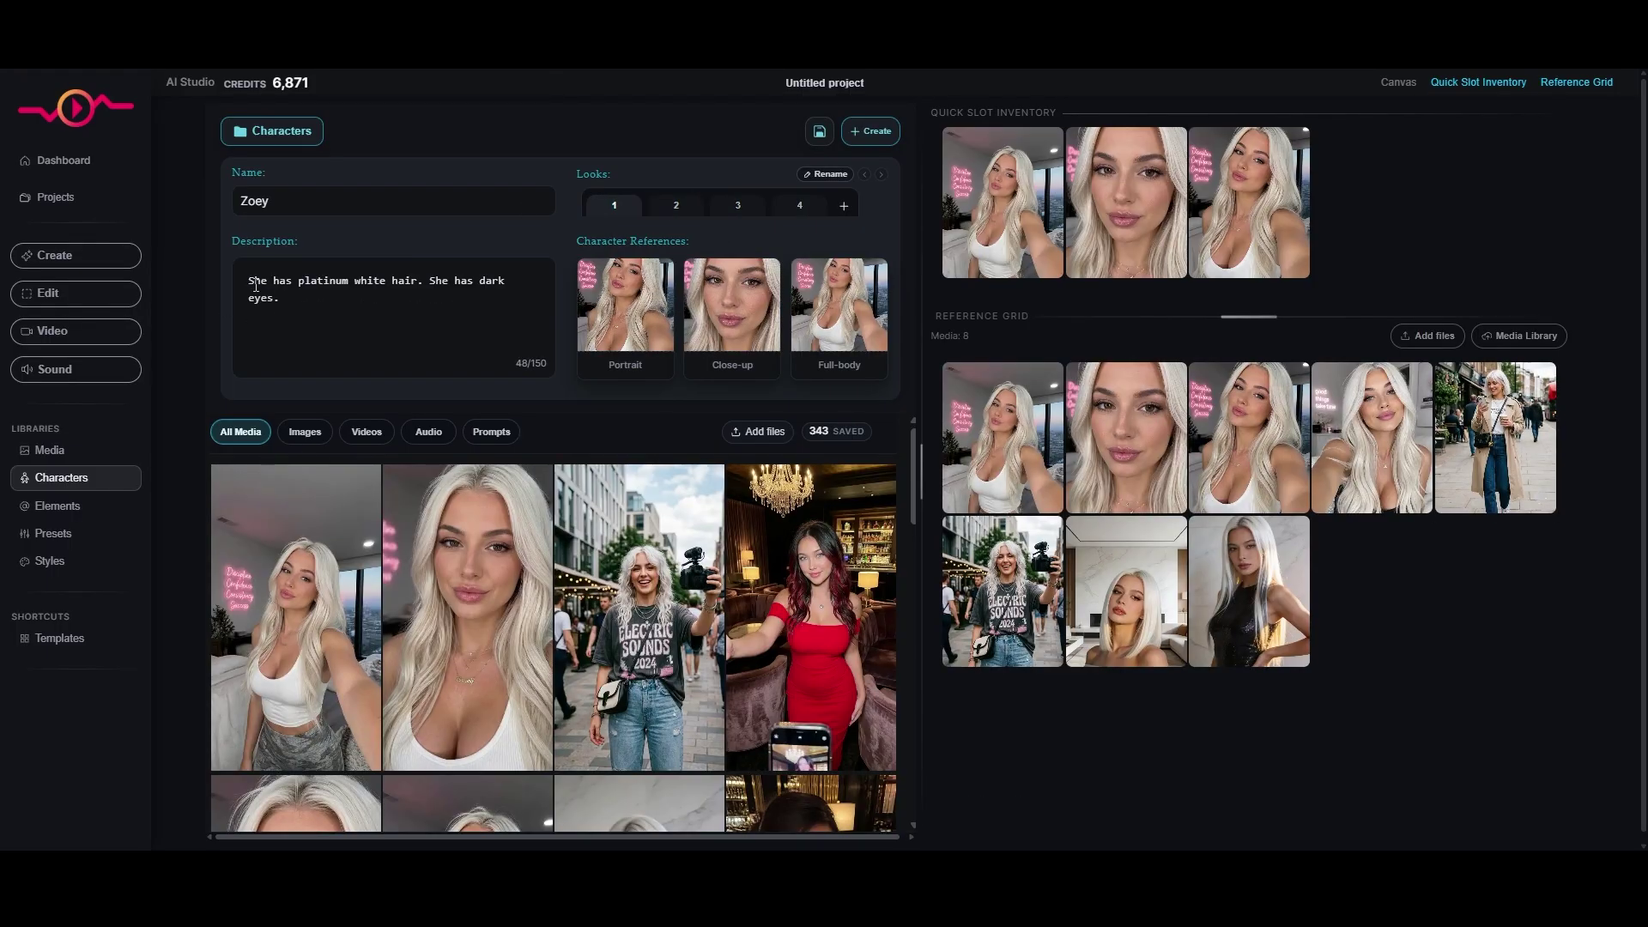
Return to image creation, enable Character mode, and check the available looks while keeping Zoey with look 1
click(89, 260)
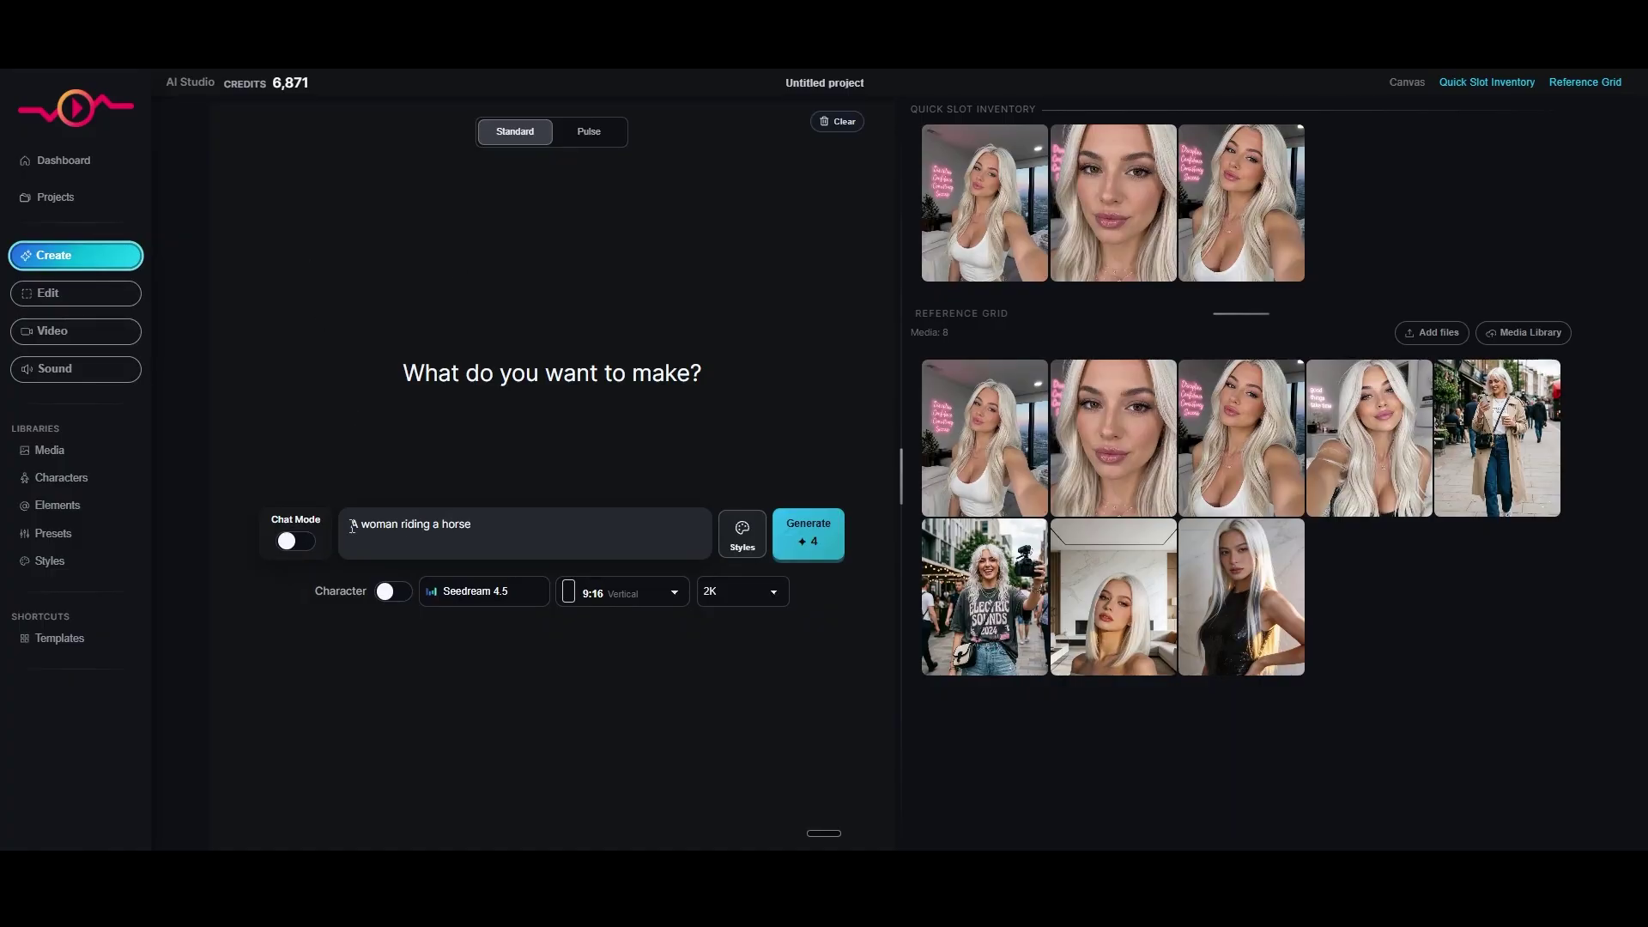
drag(358, 527, 468, 525)
click(388, 594)
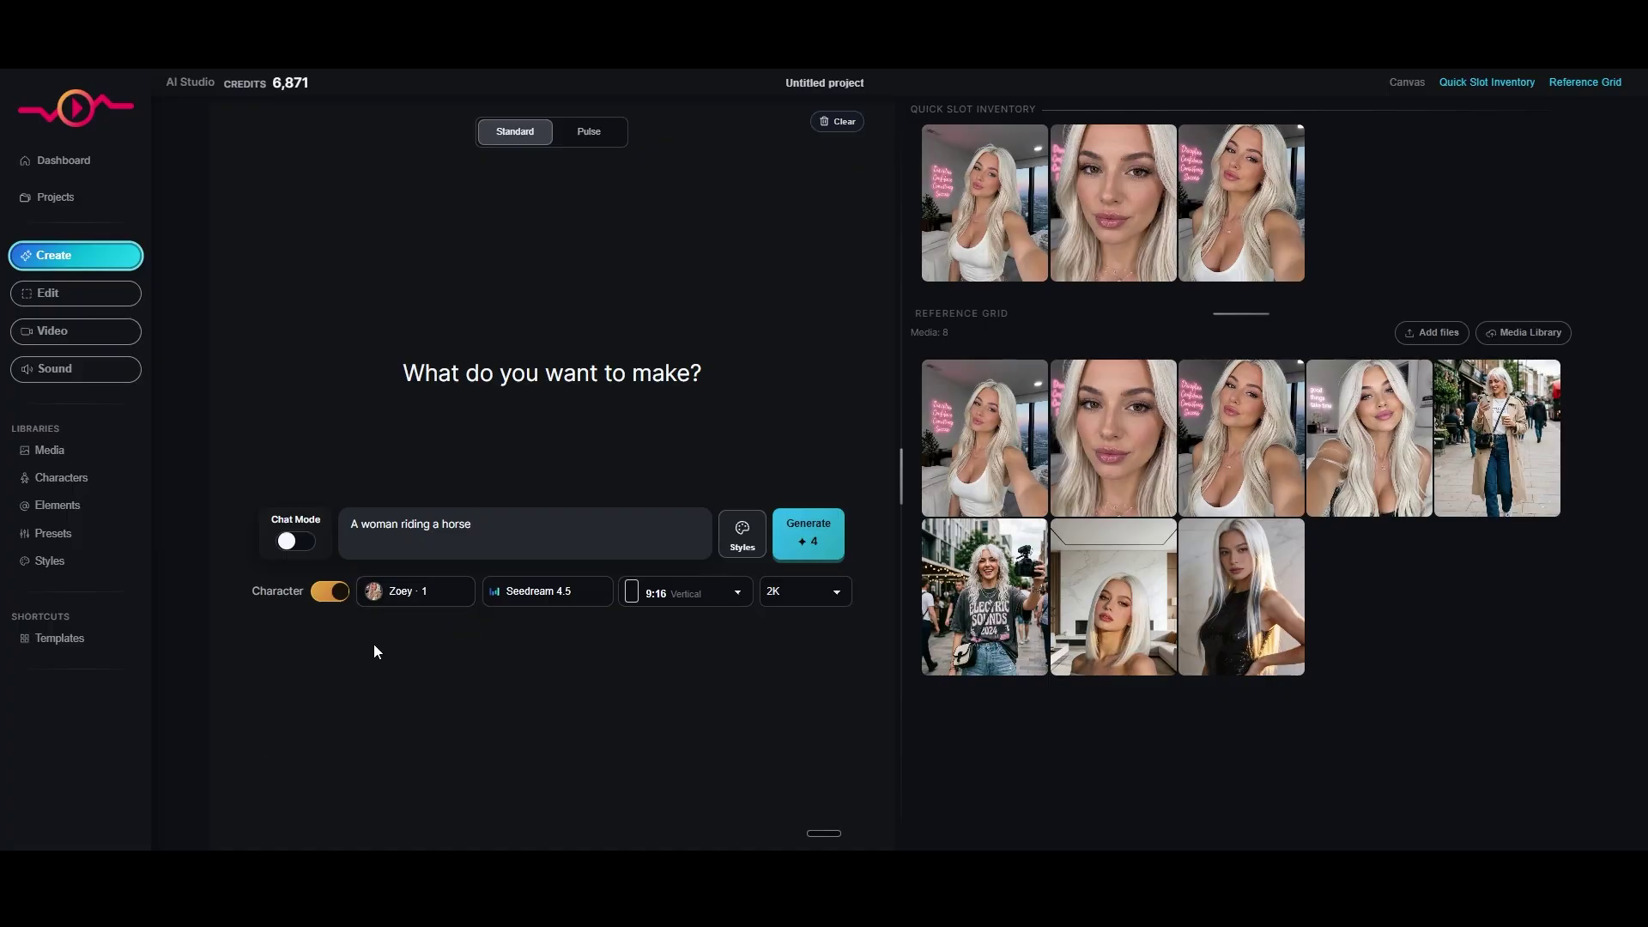
click(411, 601)
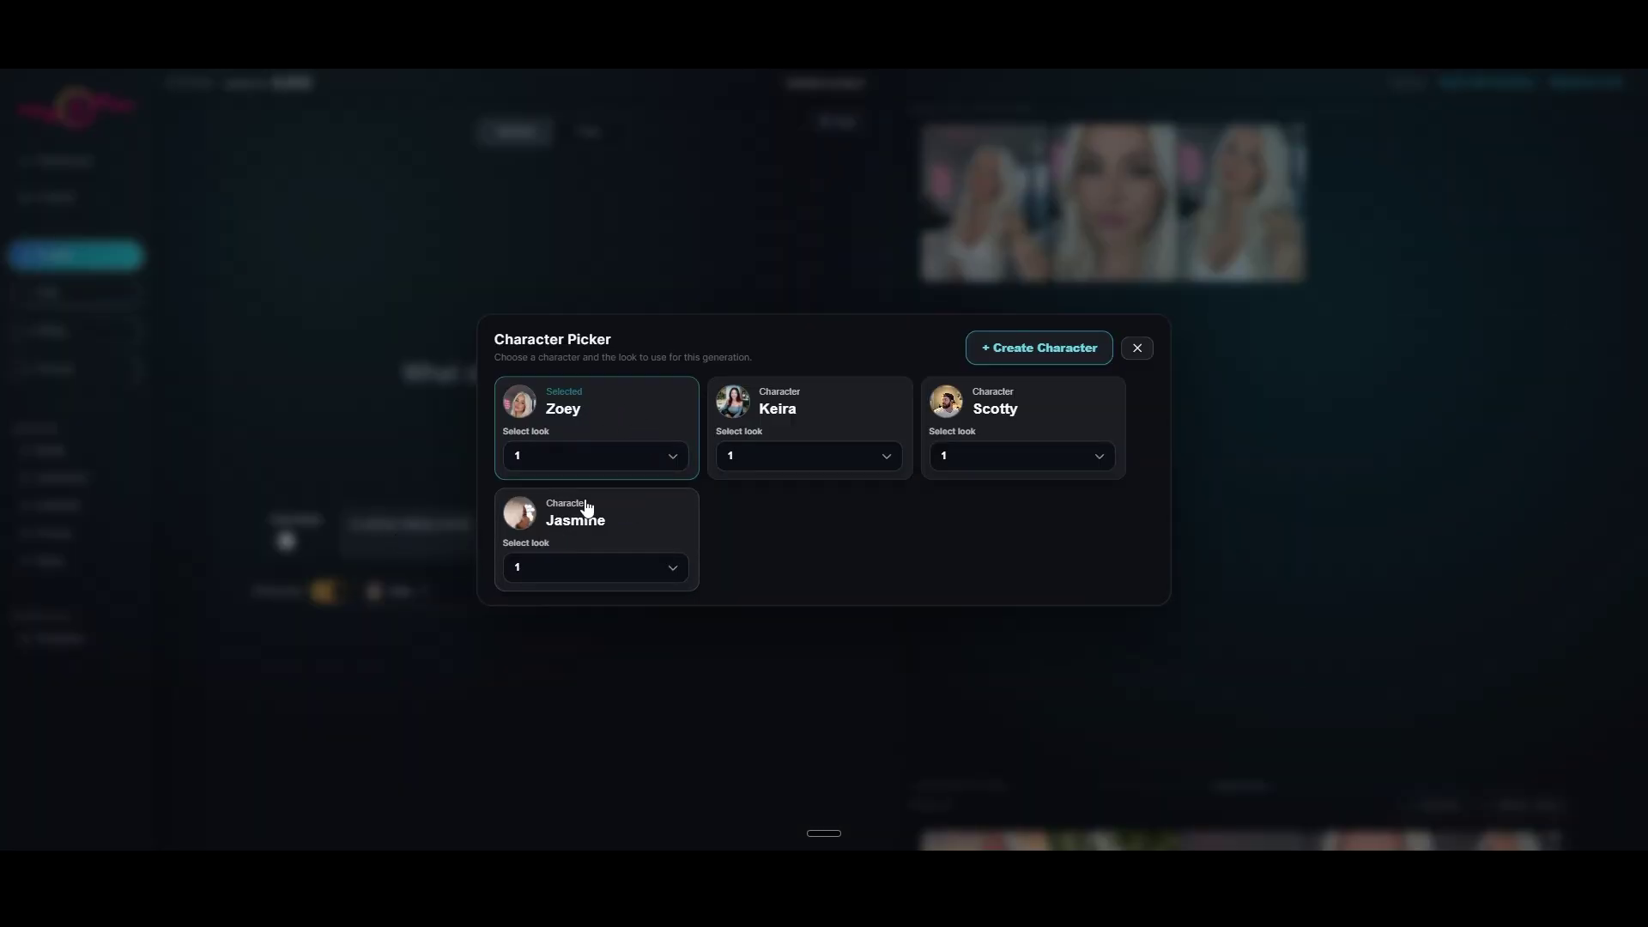
click(668, 457)
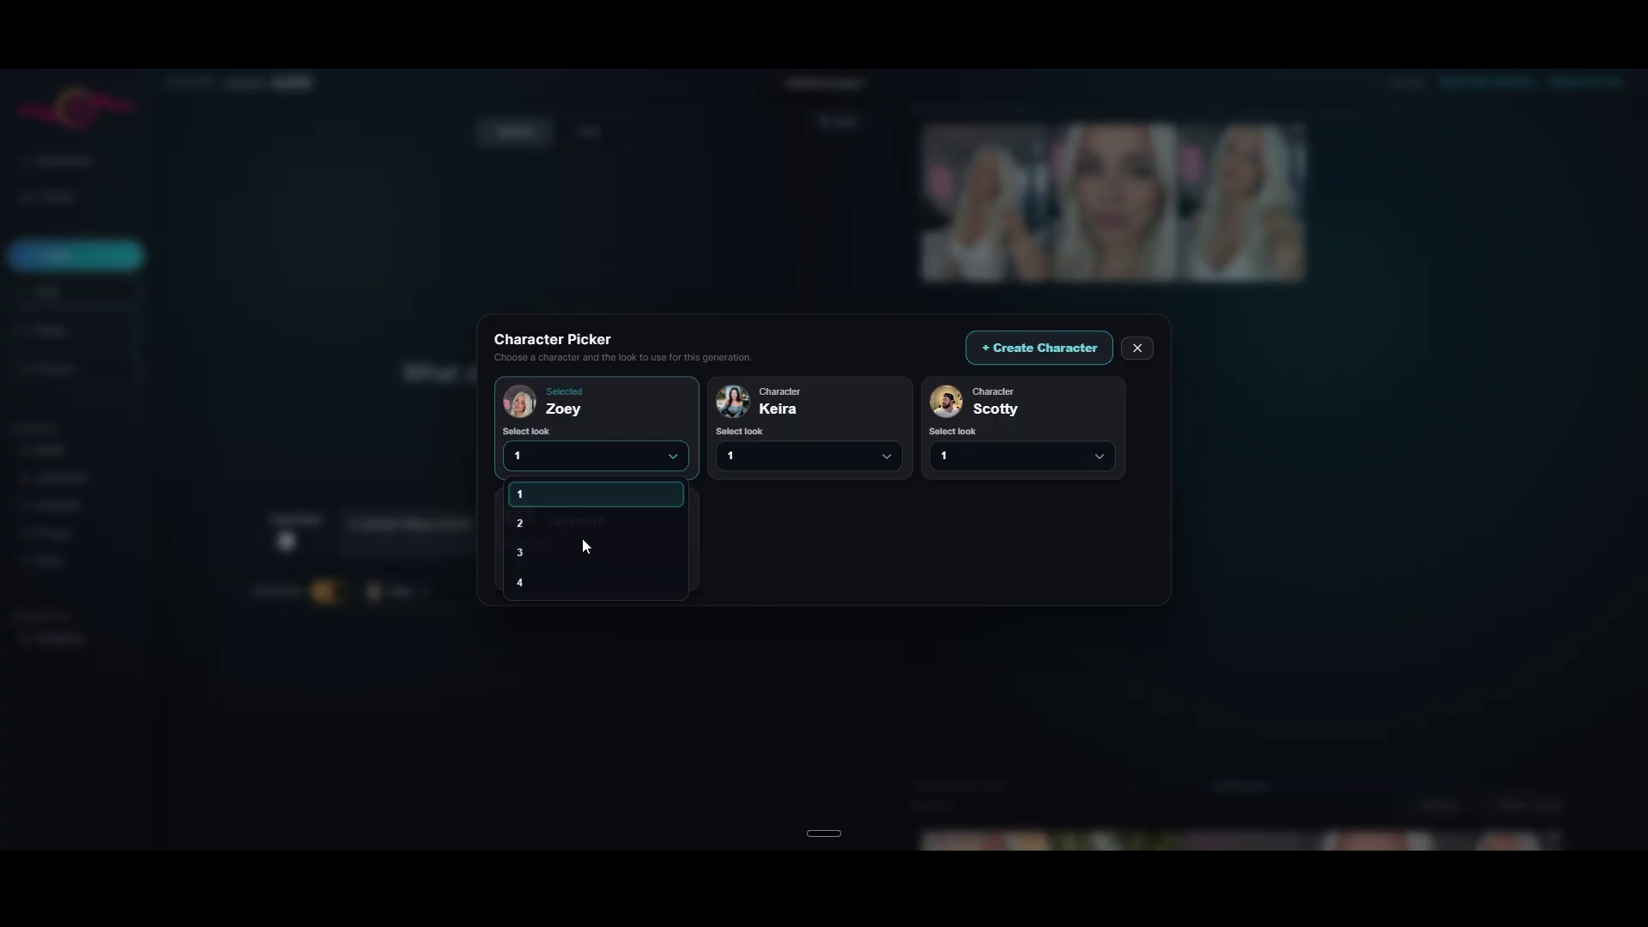
click(379, 616)
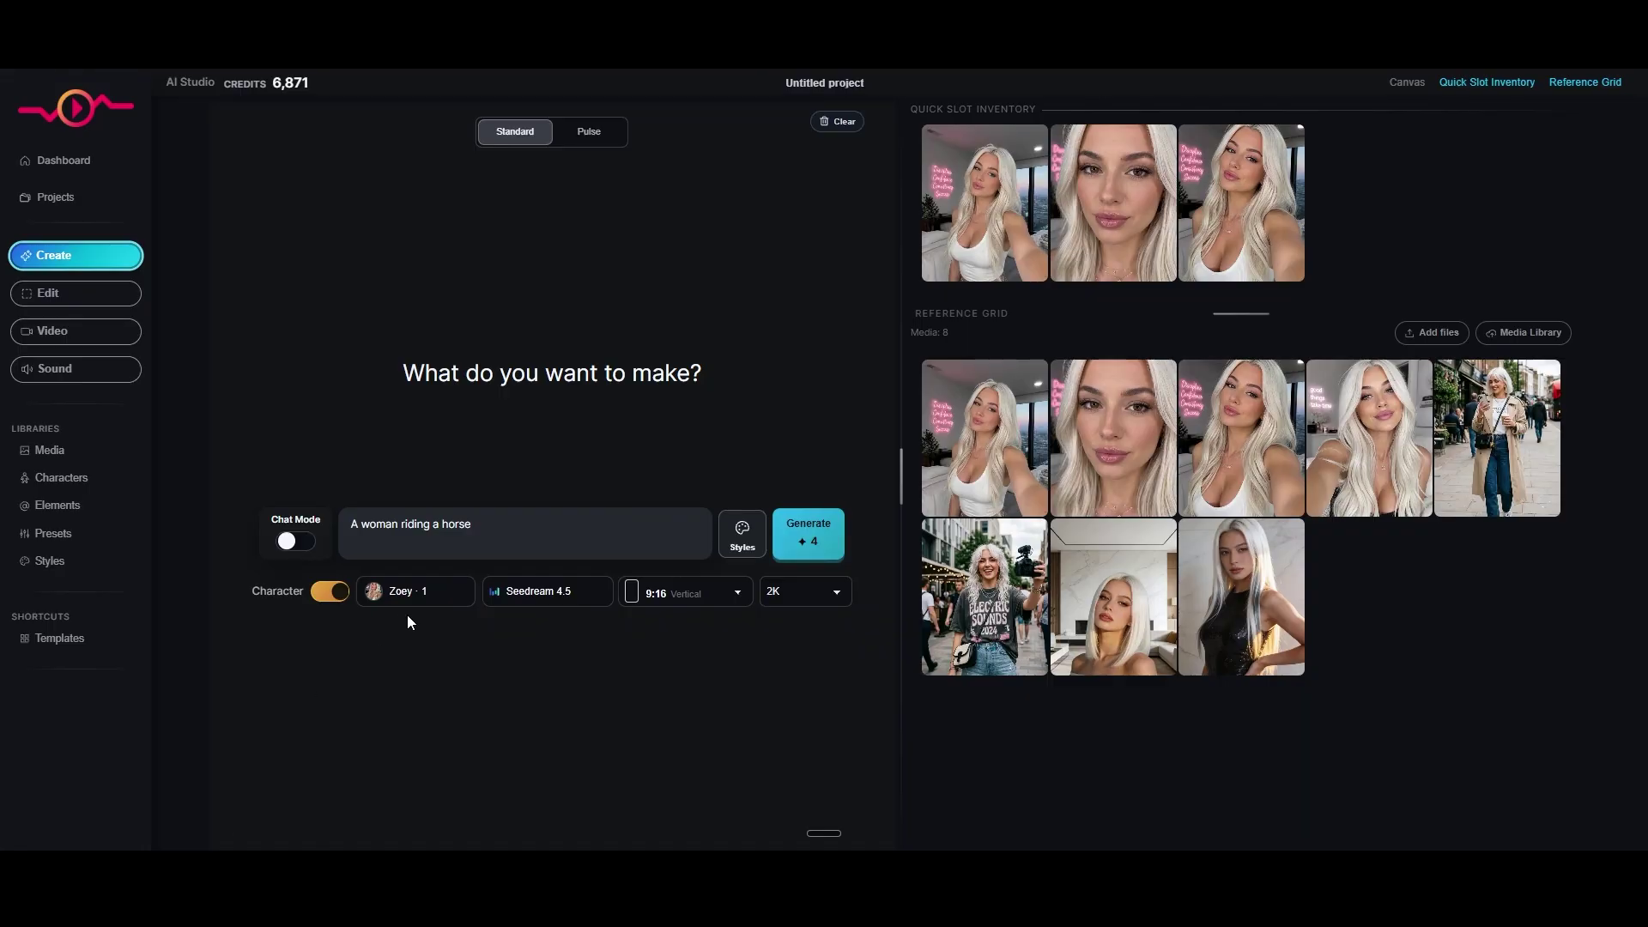
Generate "A woman riding a horse" with the character using the Nano Banana 2 model and again using GPT Image 2
click(573, 612)
click(683, 467)
click(571, 598)
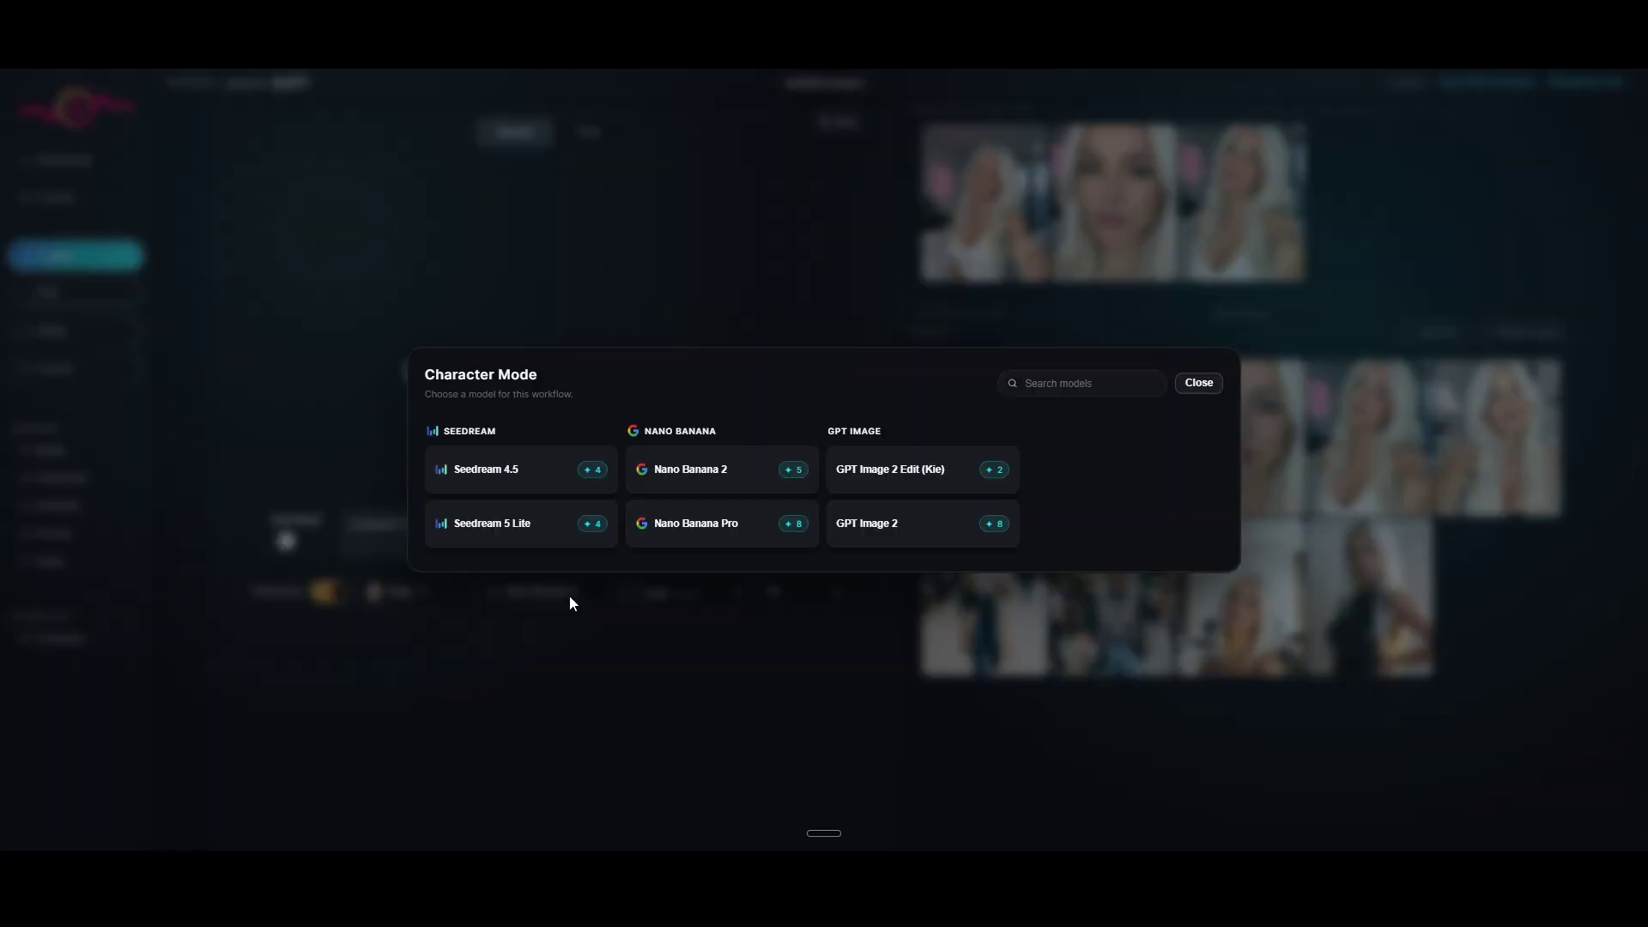
click(879, 540)
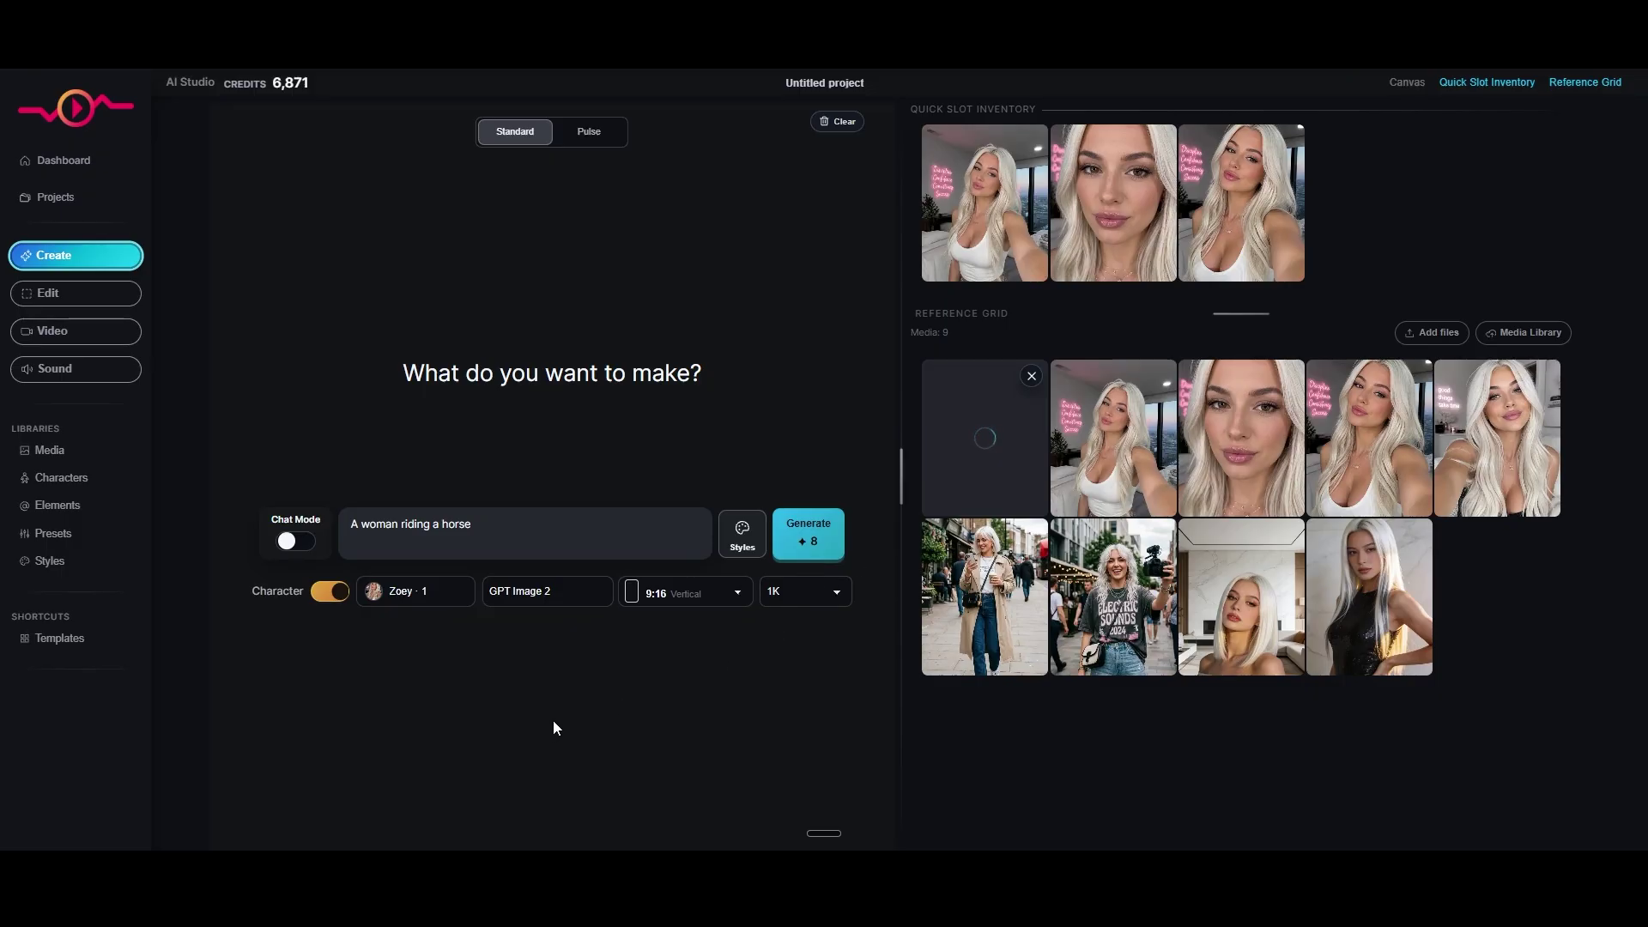
click(806, 544)
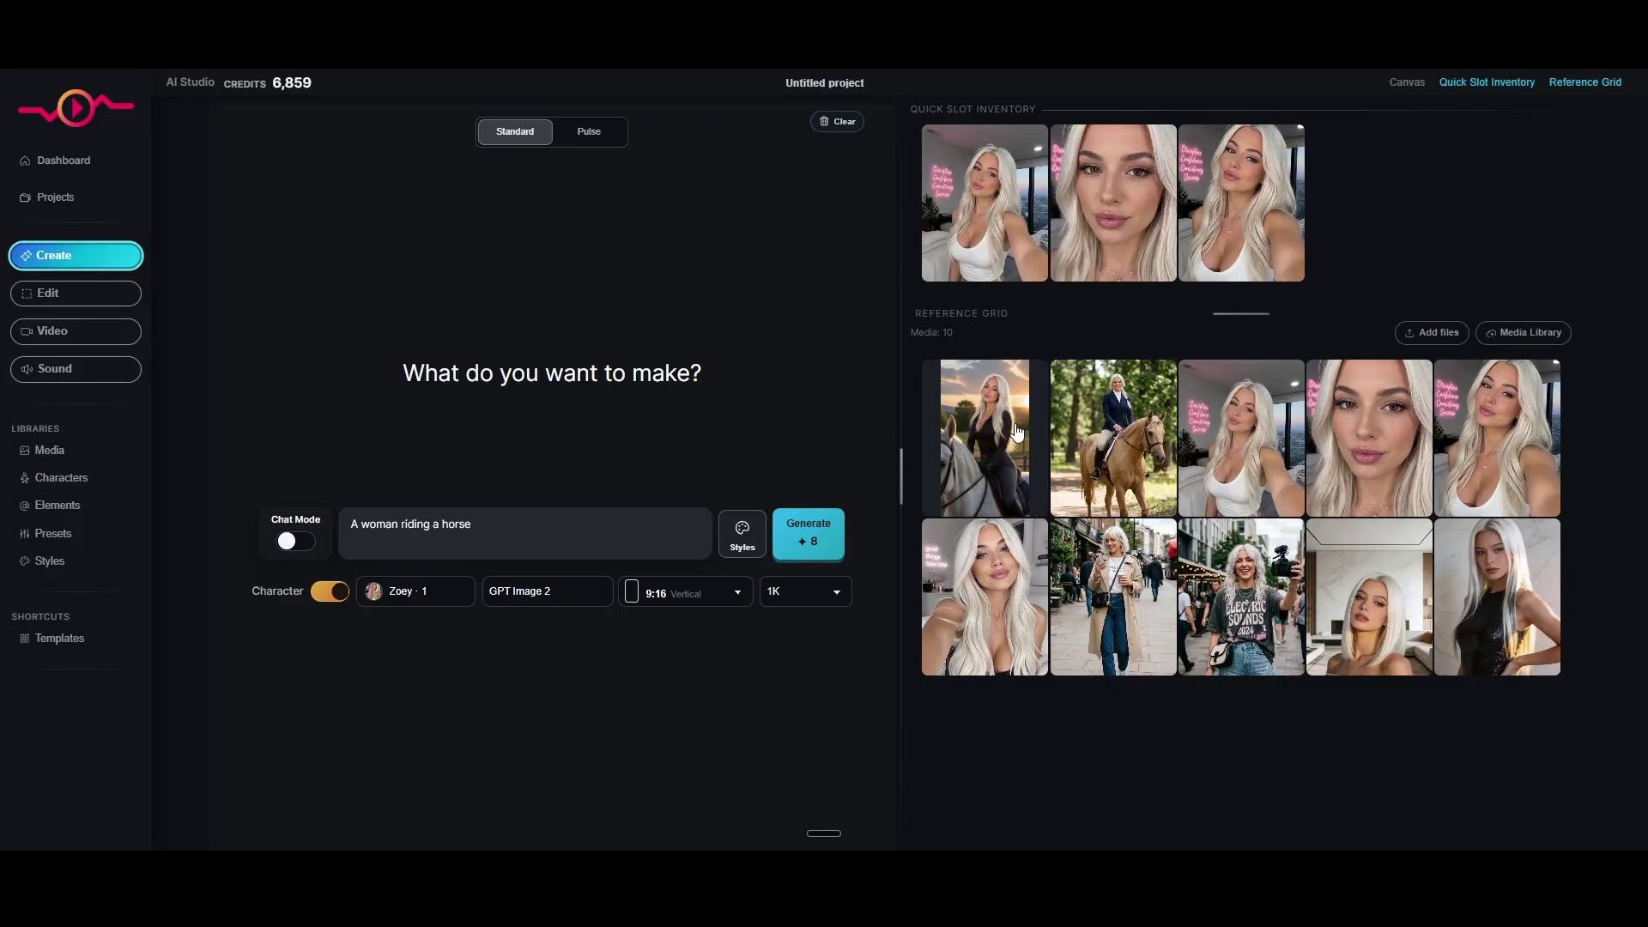
View the Nano Banana 2 and GPT Image 2 horse-riding images in detail and zoom in on each
click(1132, 458)
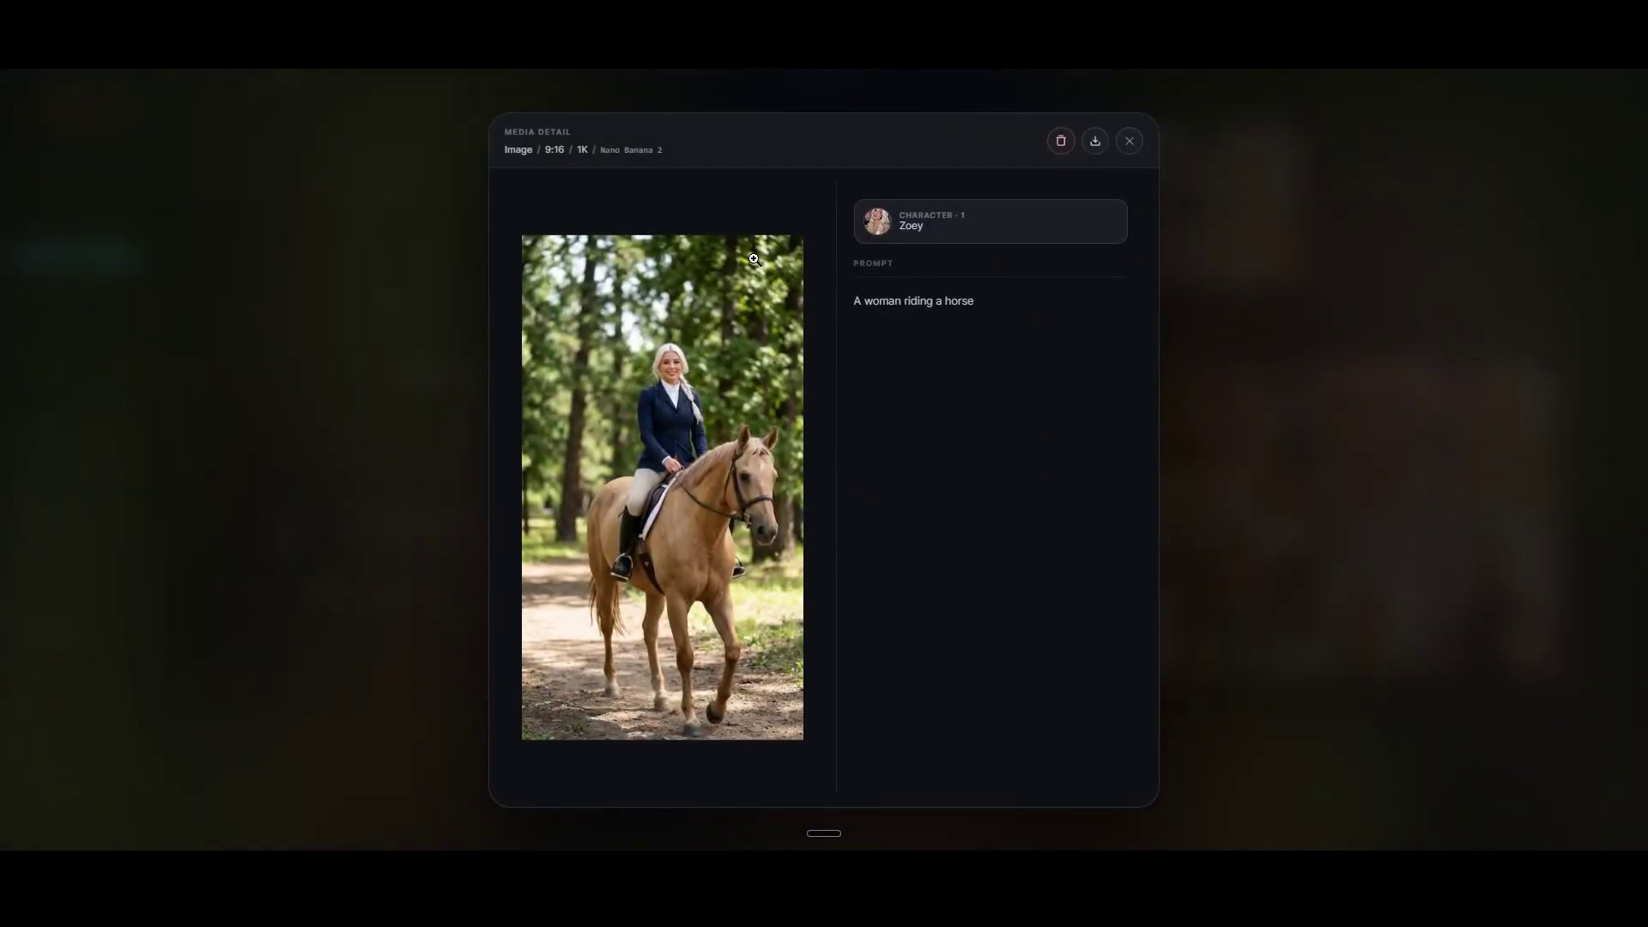
click(671, 436)
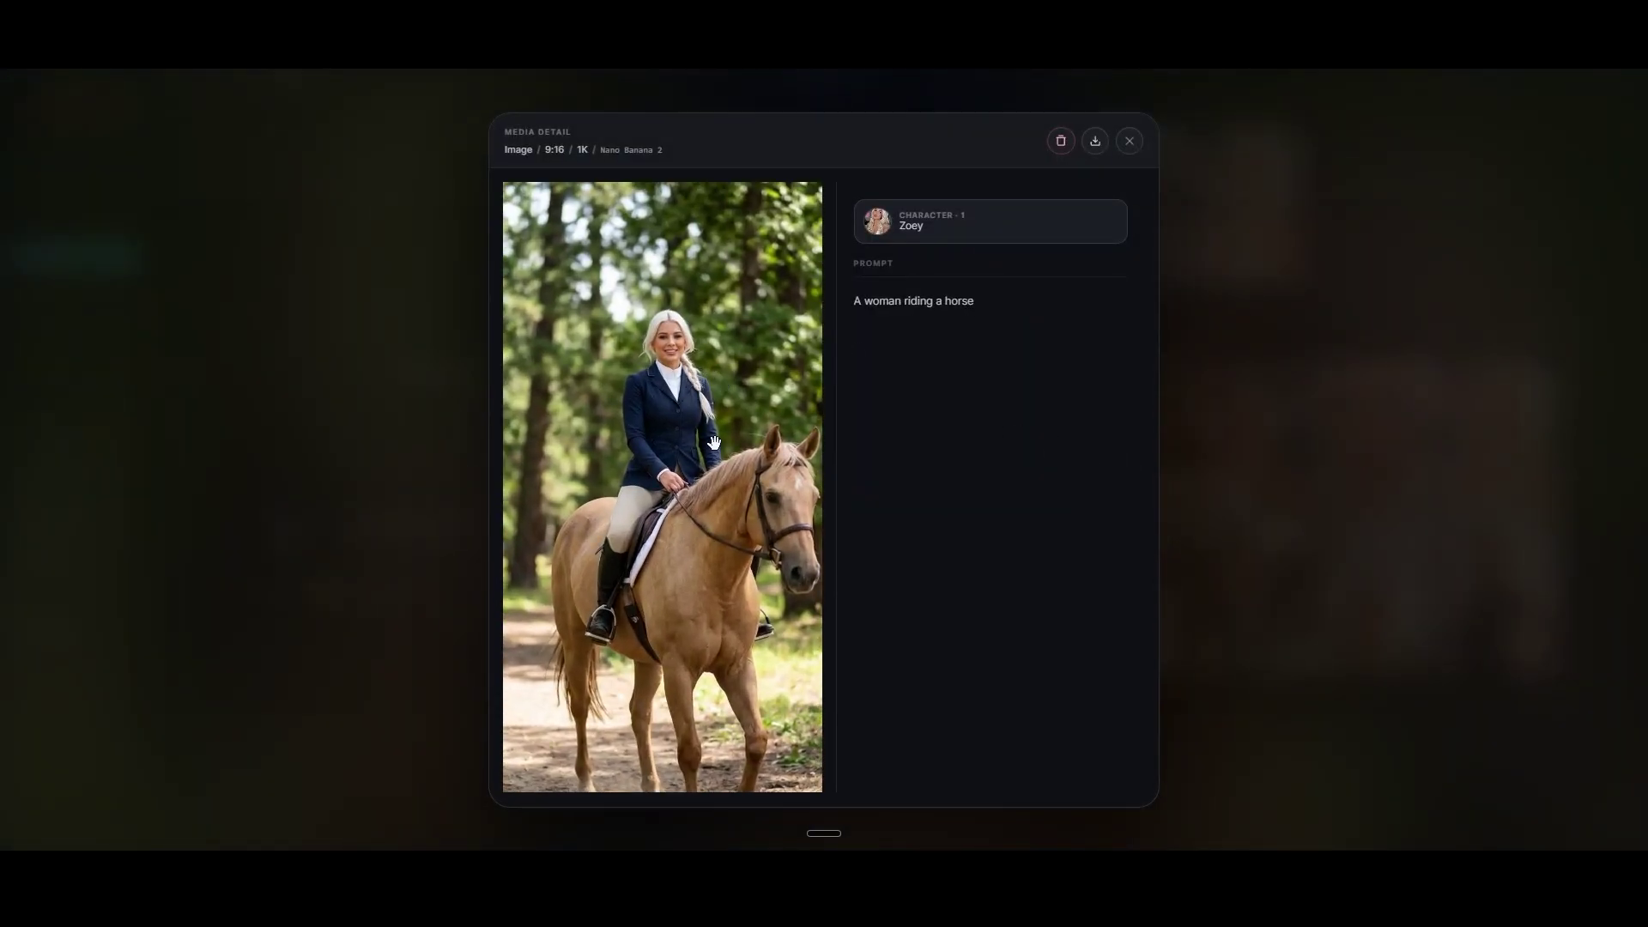
click(1404, 726)
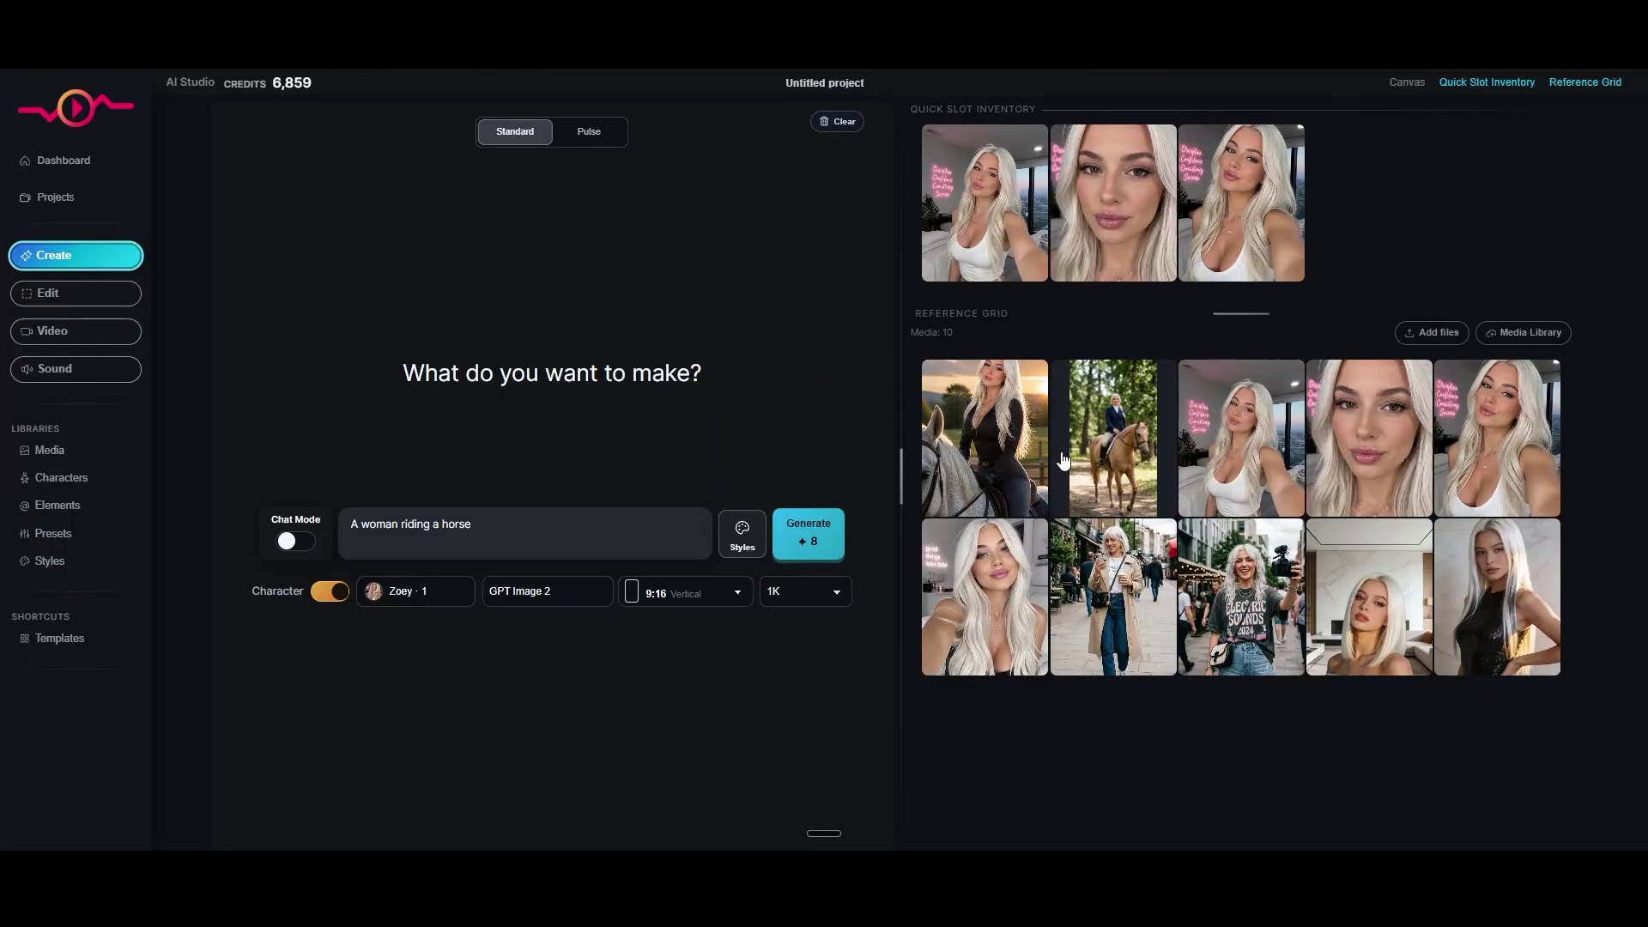
click(1003, 452)
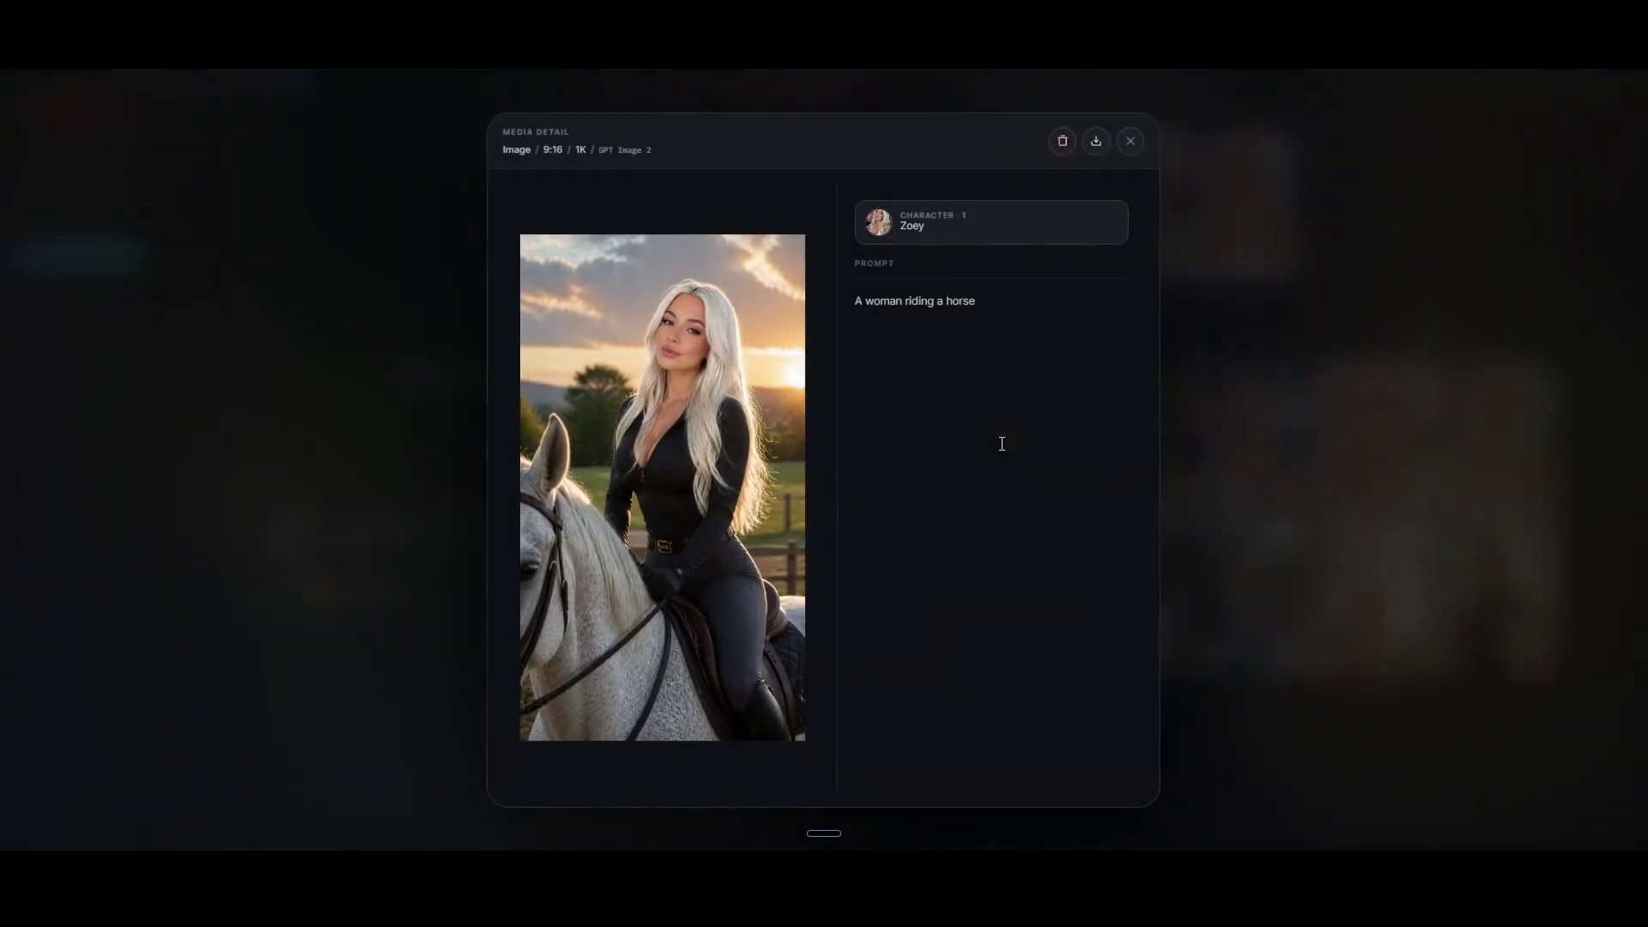
click(666, 502)
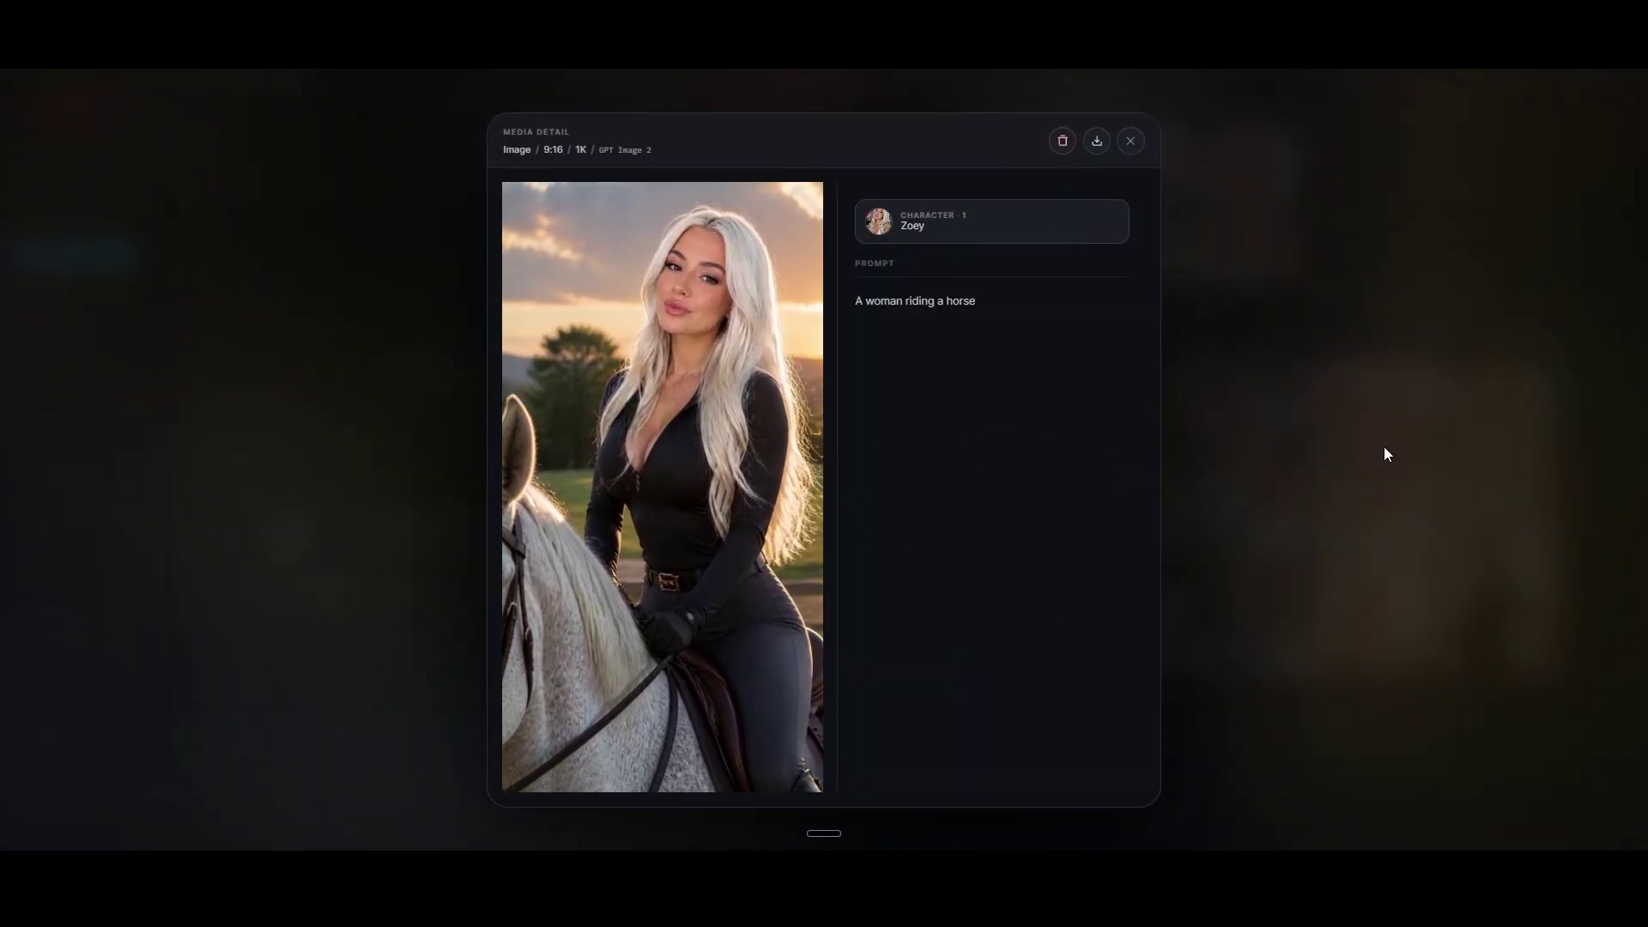